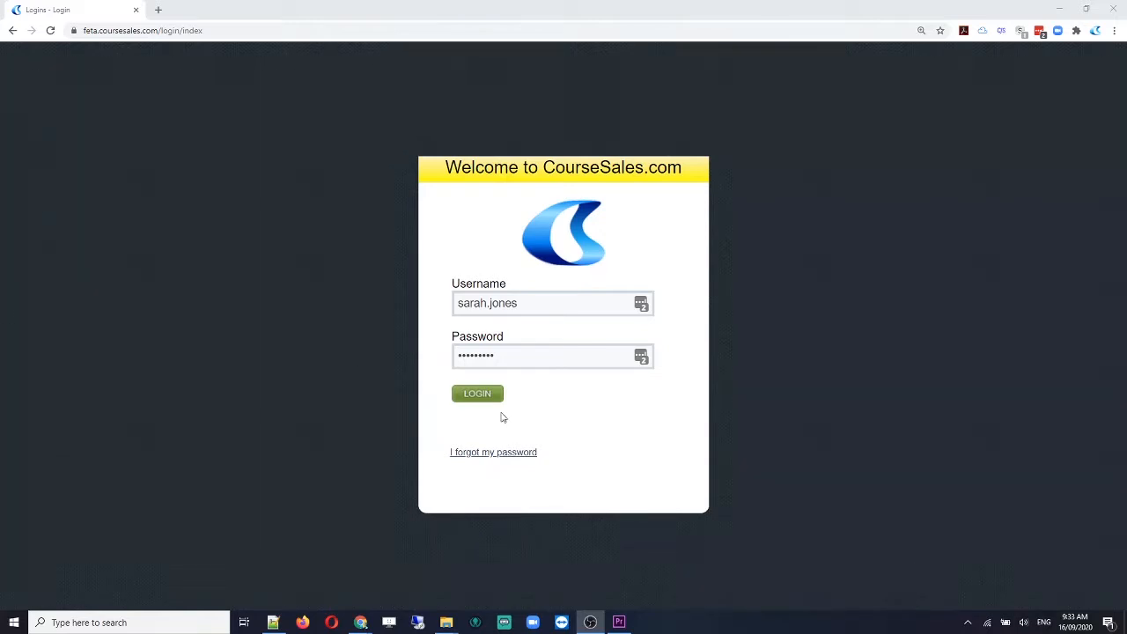
Log in with the prefilled credentials and open the signed-in account's login record for editing.
{"action": "left_click", "coordinate": [475, 398]}
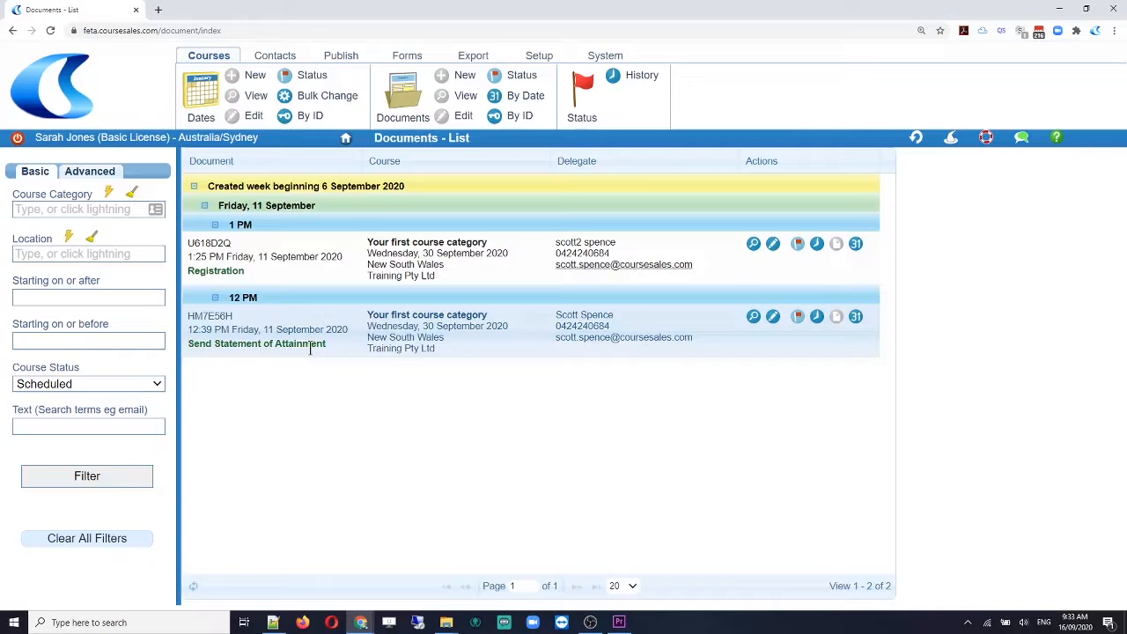
{"action": "left_click", "coordinate": [544, 58]}
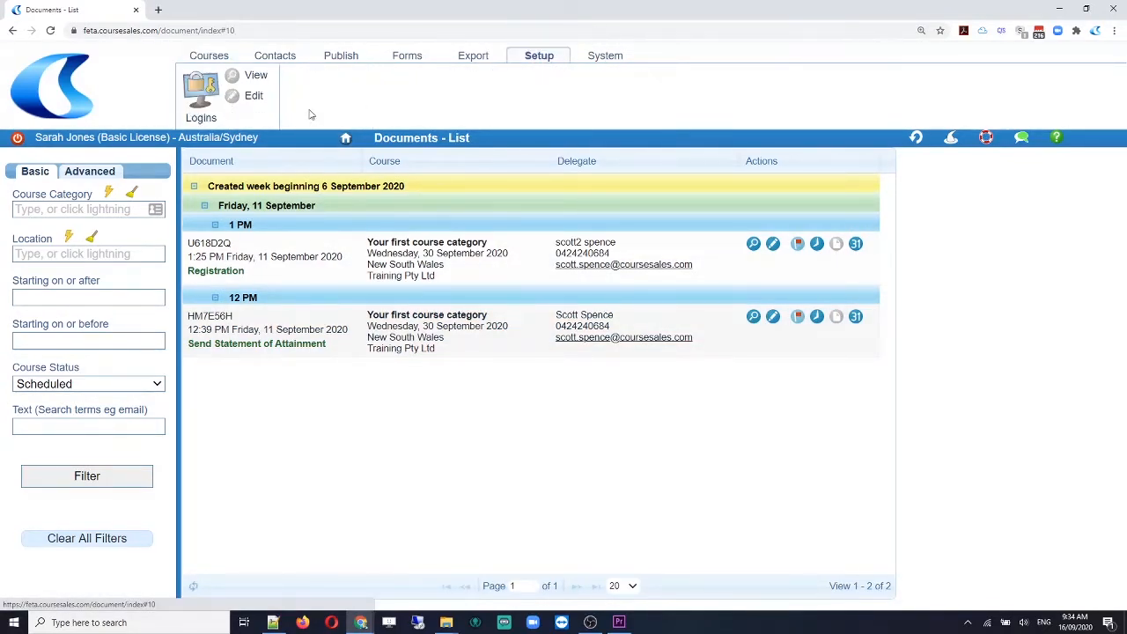
{"action": "left_click", "coordinate": [208, 96]}
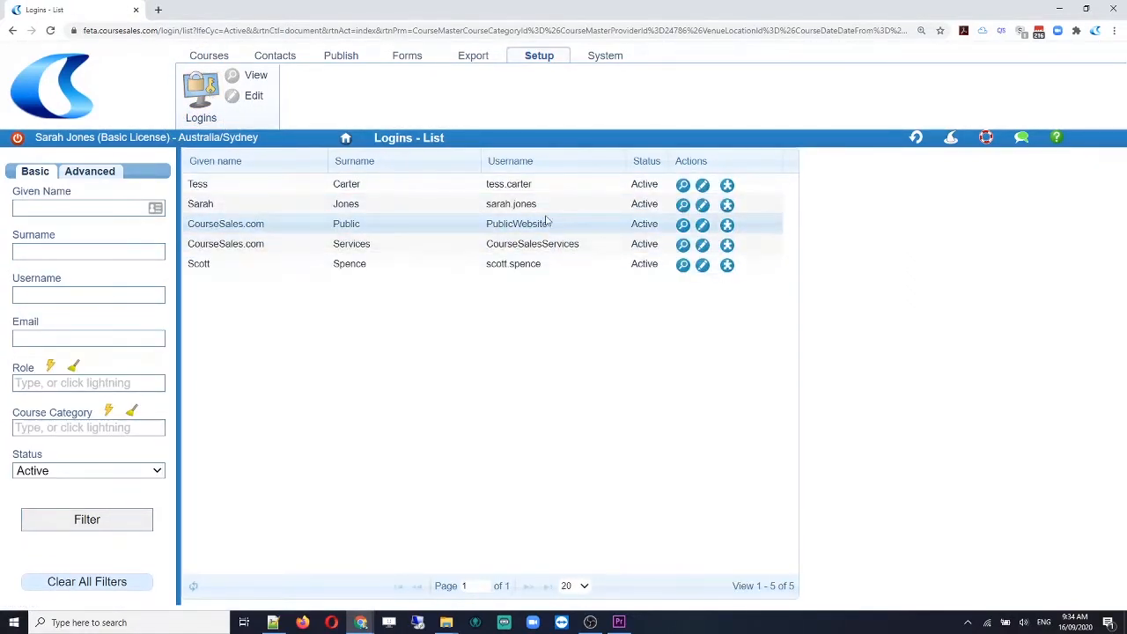
{"action": "left_click", "coordinate": [703, 206]}
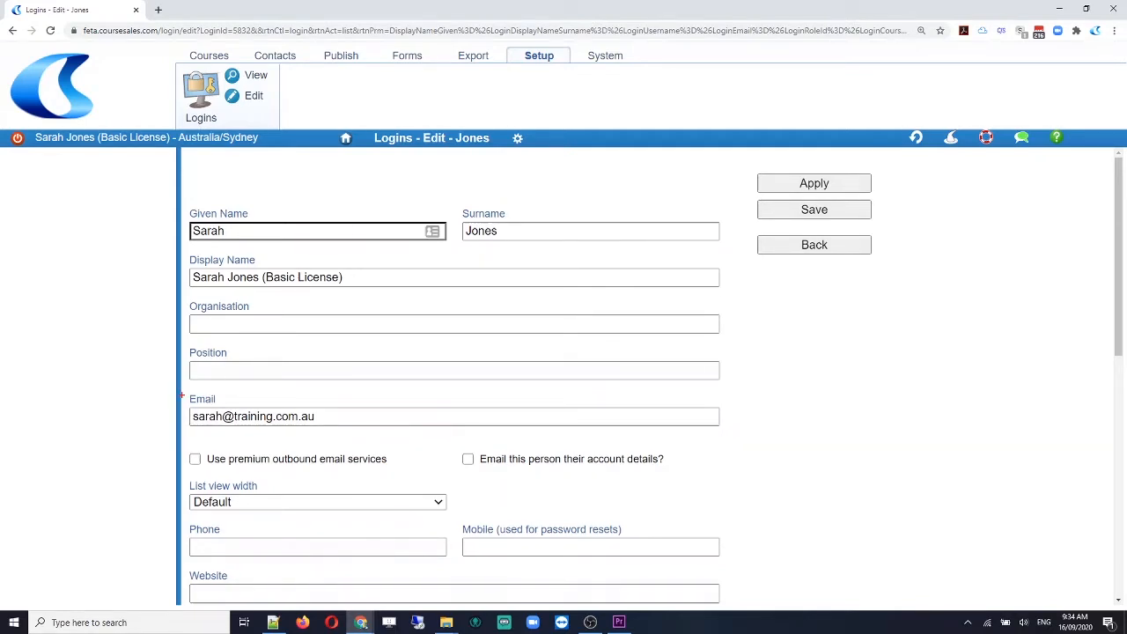
Examine the login record's name, display name, email, contact details, timezone and access settings.
{"action": "left_click_drag", "start_coordinate": [183, 396], "coordinate": [375, 438]}
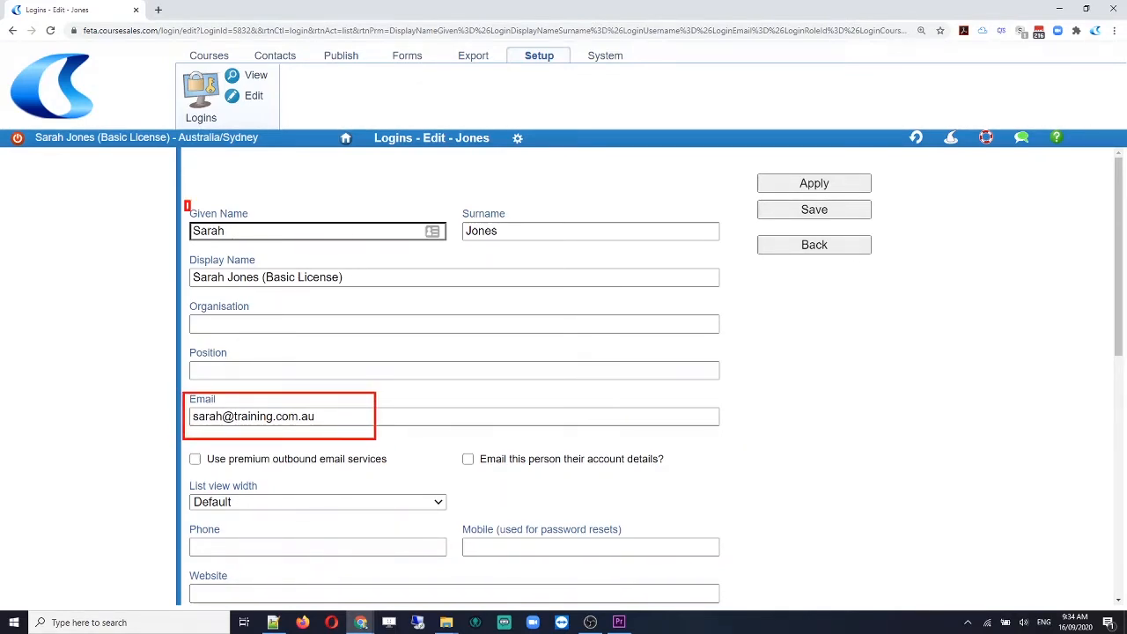
{"action": "left_click_drag", "start_coordinate": [186, 205], "coordinate": [539, 248]}
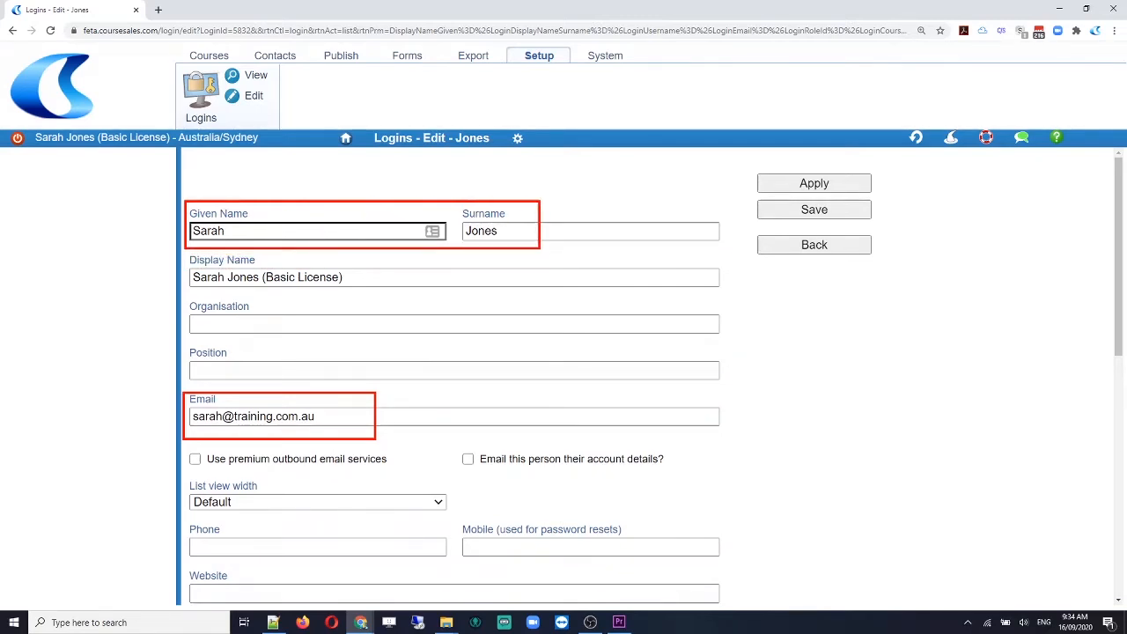
{"action": "left_click_drag", "start_coordinate": [183, 274], "coordinate": [89, 275]}
{"action": "left_click_drag", "start_coordinate": [261, 261], "coordinate": [348, 301]}
{"action": "key", "text": "Escape"}
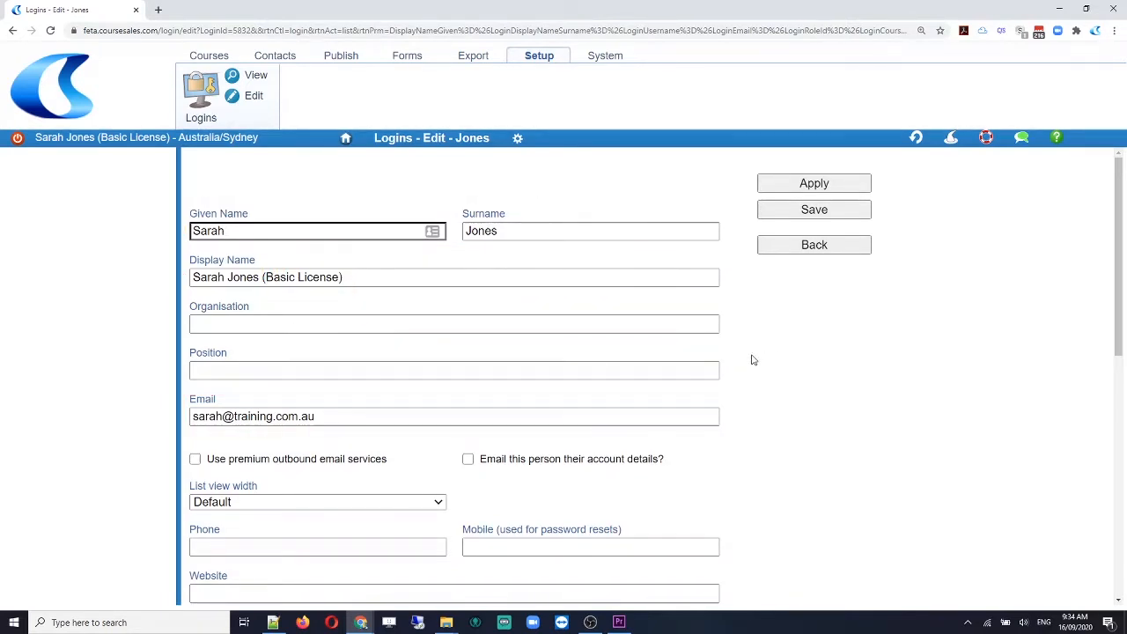
{"action": "scroll", "coordinate": [752, 359], "scroll_direction": "down", "scroll_amount": 2}
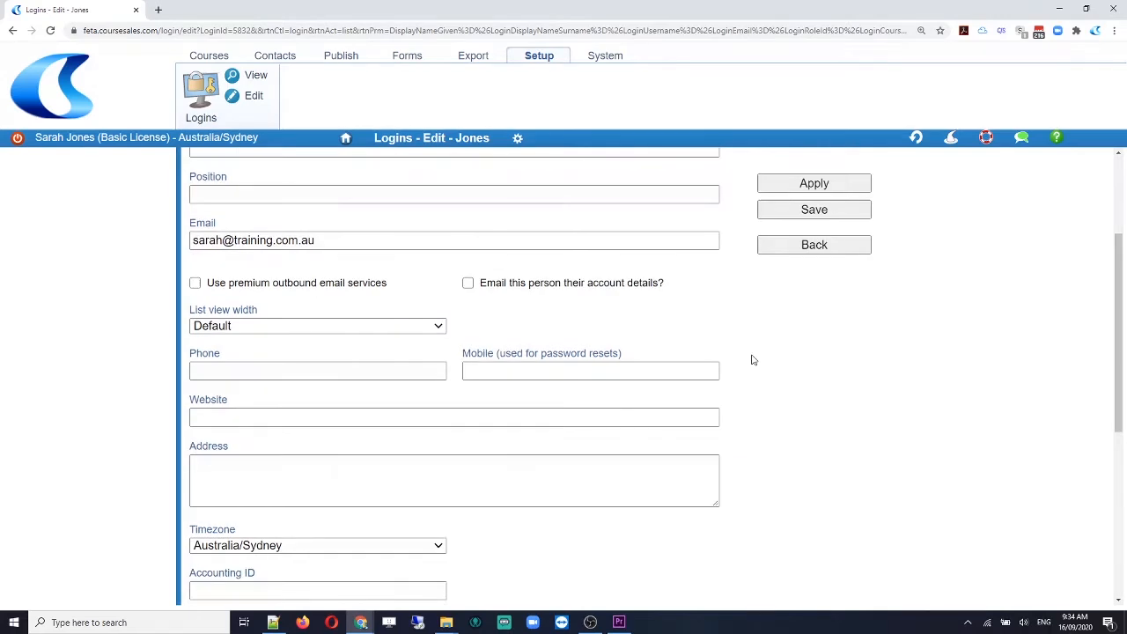
{"action": "scroll", "coordinate": [752, 359], "scroll_direction": "down", "scroll_amount": 1}
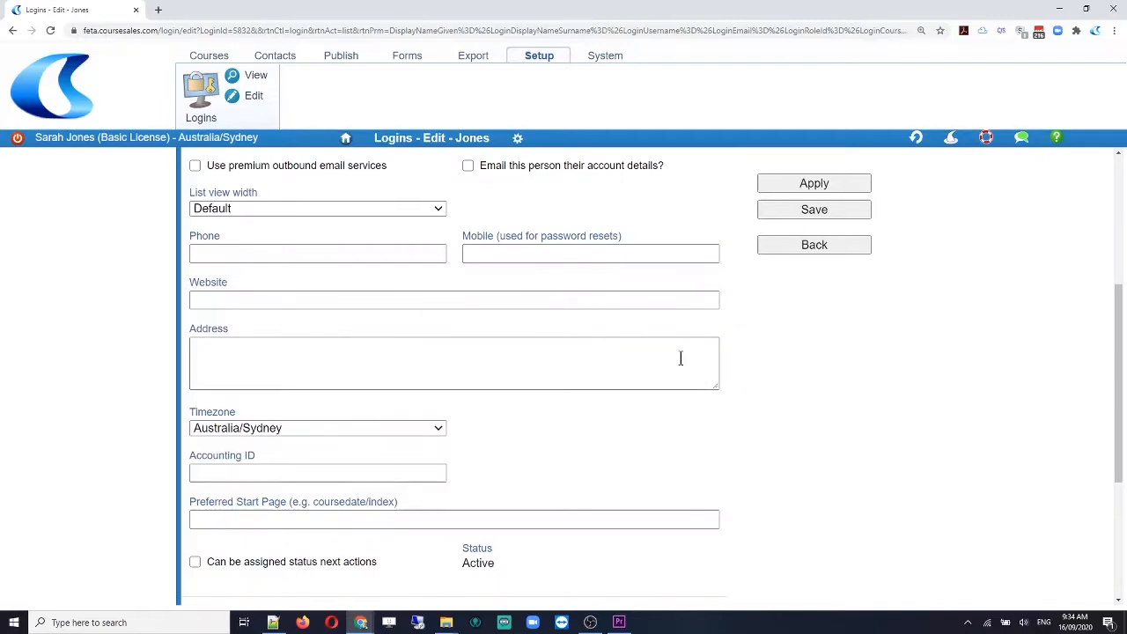
{"action": "scroll", "coordinate": [711, 439], "scroll_direction": "down", "scroll_amount": 2}
{"action": "scroll", "coordinate": [711, 439], "scroll_direction": "down", "scroll_amount": 2}
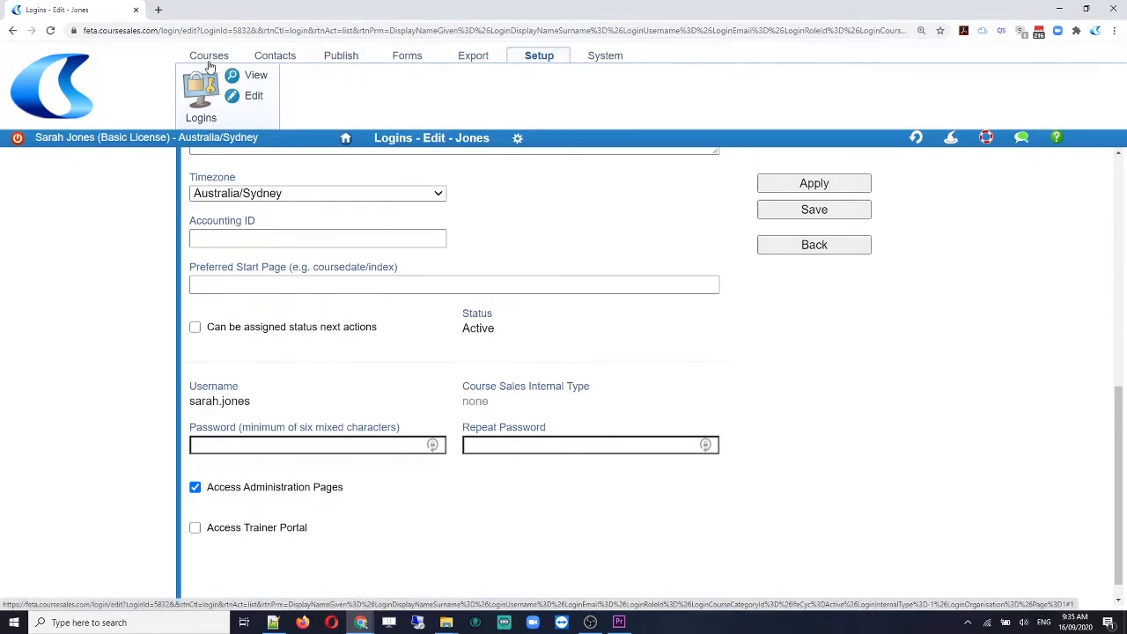
Start a new format and set its course category to First Aid including CPR.
{"action": "left_click", "coordinate": [337, 55]}
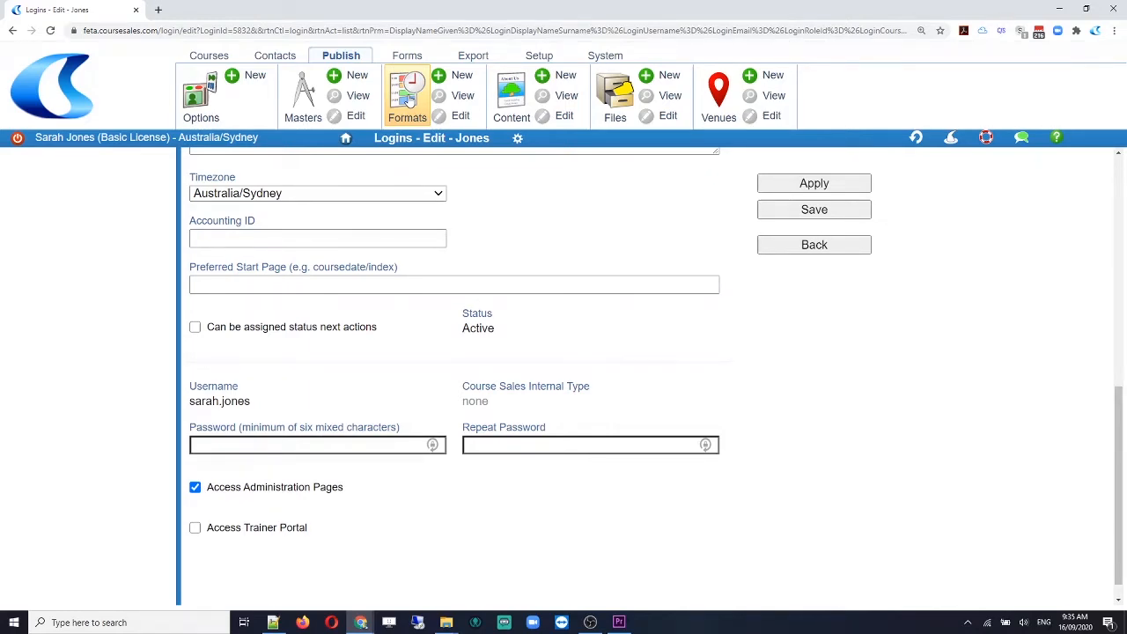
{"action": "left_click", "coordinate": [461, 79]}
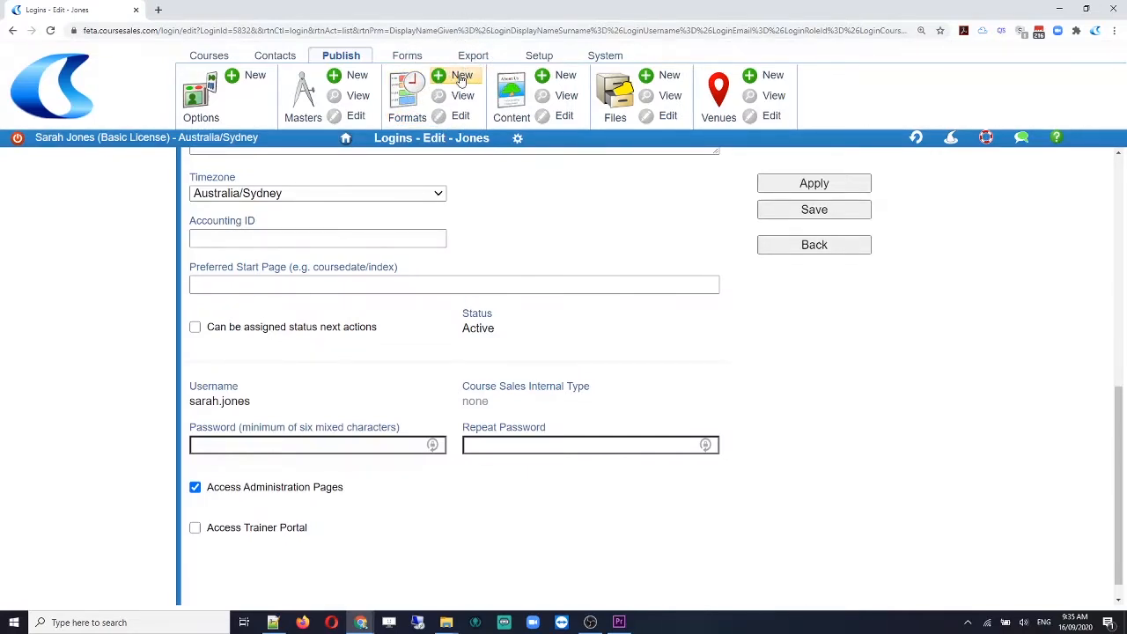
{"action": "left_click", "coordinate": [461, 79]}
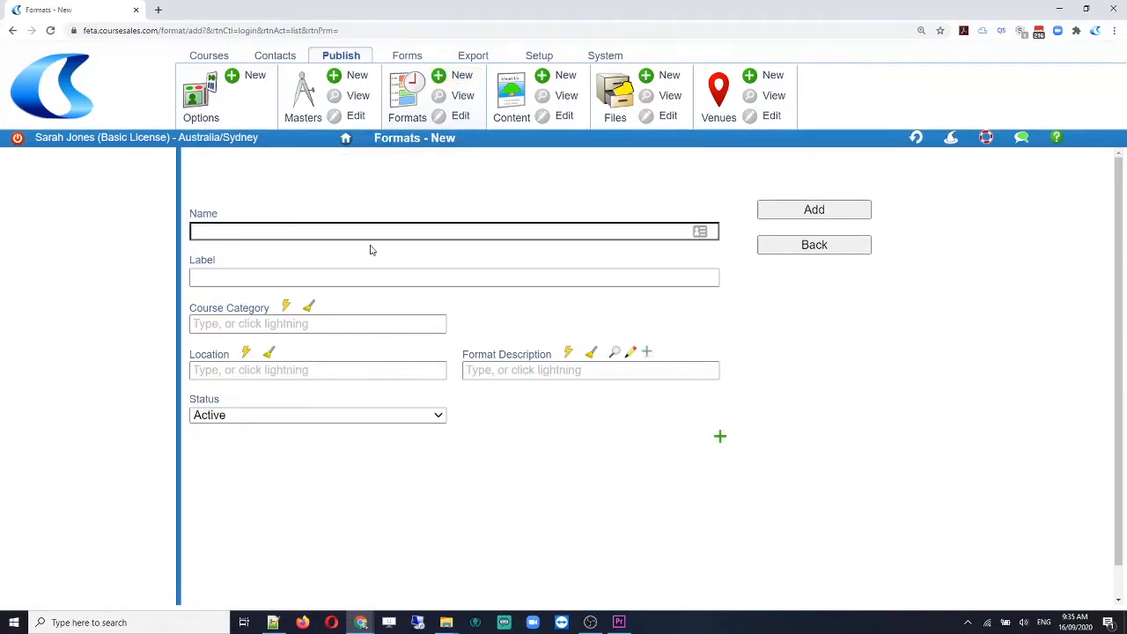
{"action": "left_click", "coordinate": [364, 233]}
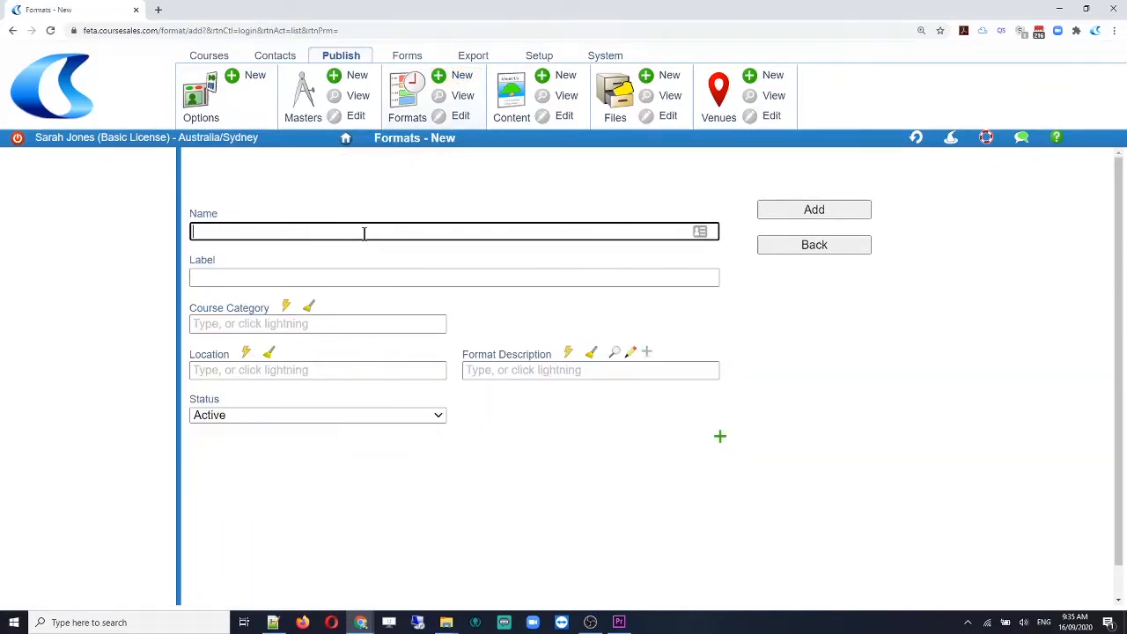
{"action": "left_click", "coordinate": [308, 324]}
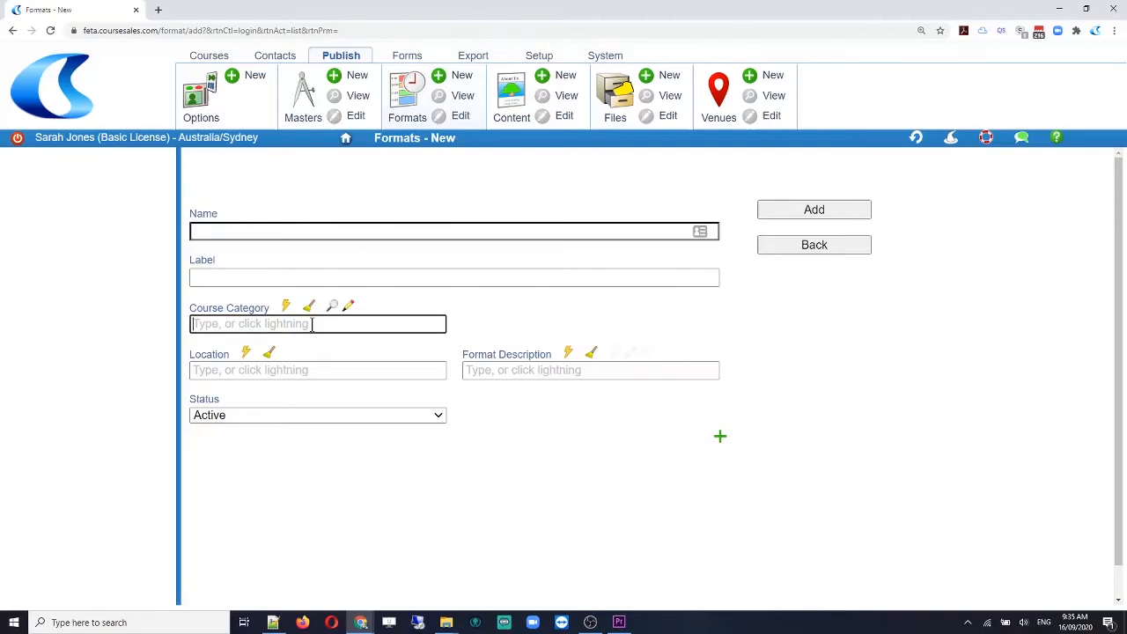
{"action": "type", "text": "First Aid including CPR"}
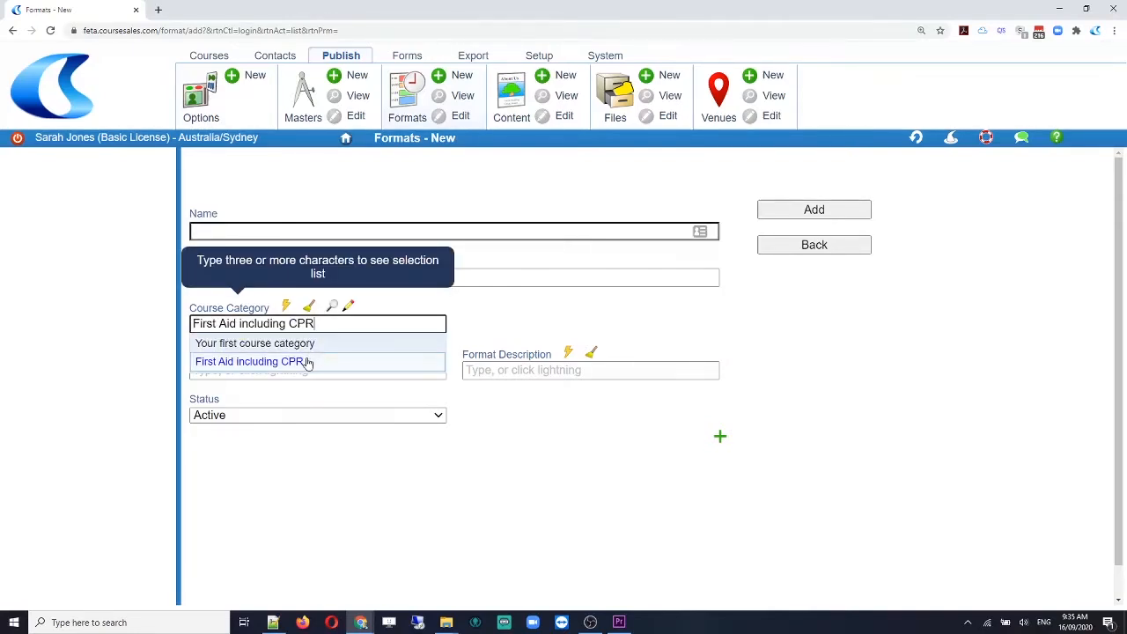
{"action": "left_click", "coordinate": [306, 361]}
Copy the course category text First Aid including CPR into the format's name and label.
{"action": "left_click_drag", "start_coordinate": [317, 323], "coordinate": [189, 325]}
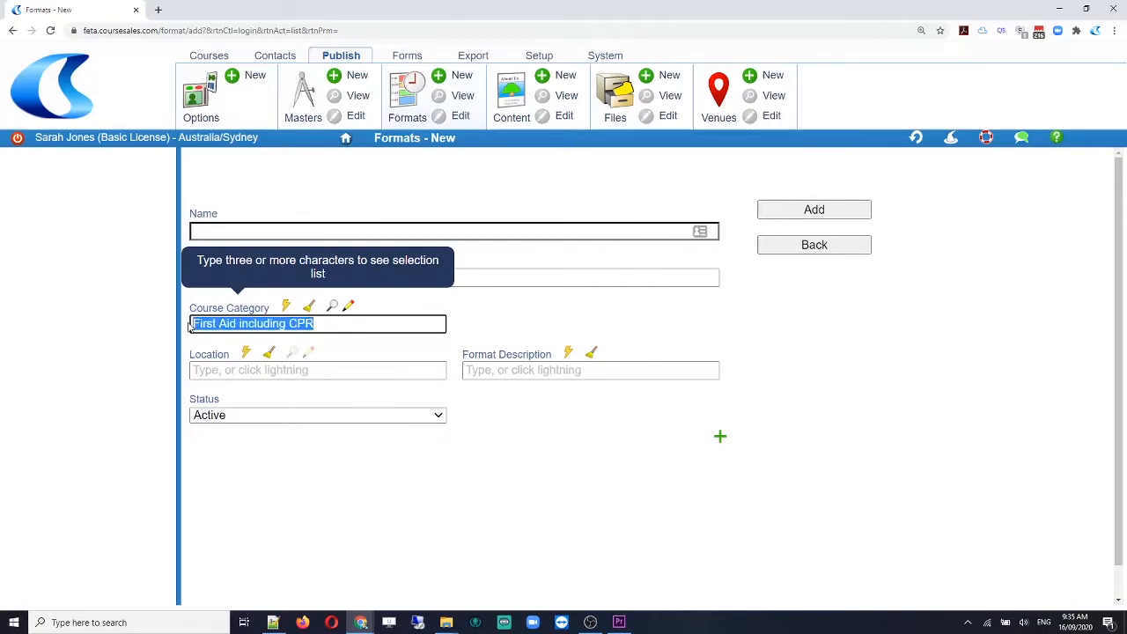
{"action": "key", "text": "ctrl+c"}
{"action": "left_click", "coordinate": [202, 232]}
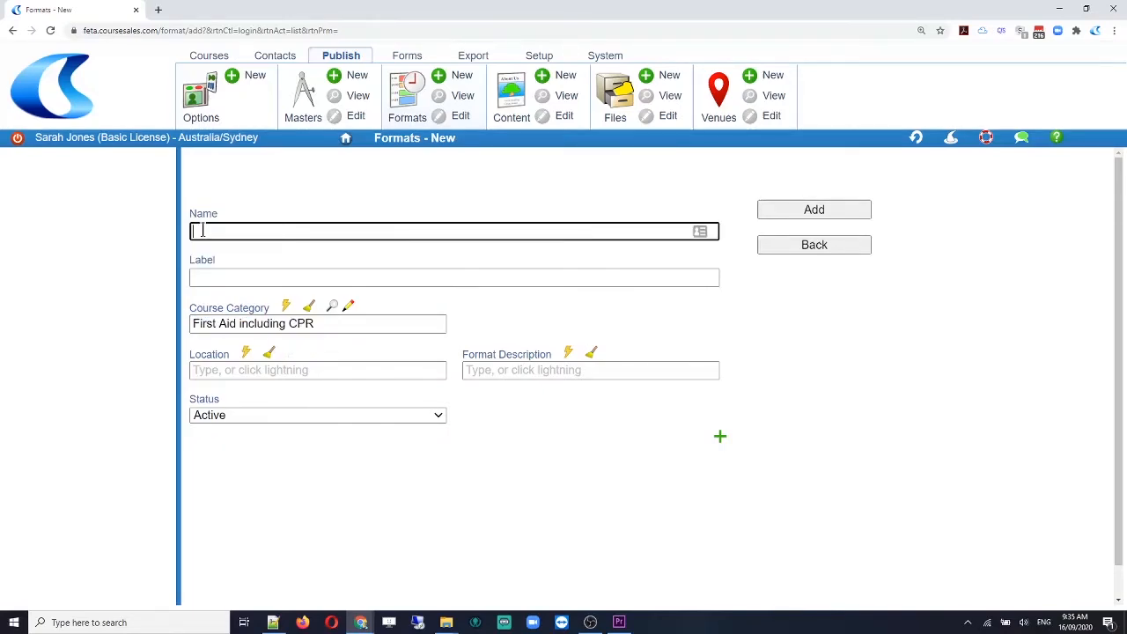
{"action": "key", "text": "ctrl+v"}
{"action": "left_click", "coordinate": [228, 278]}
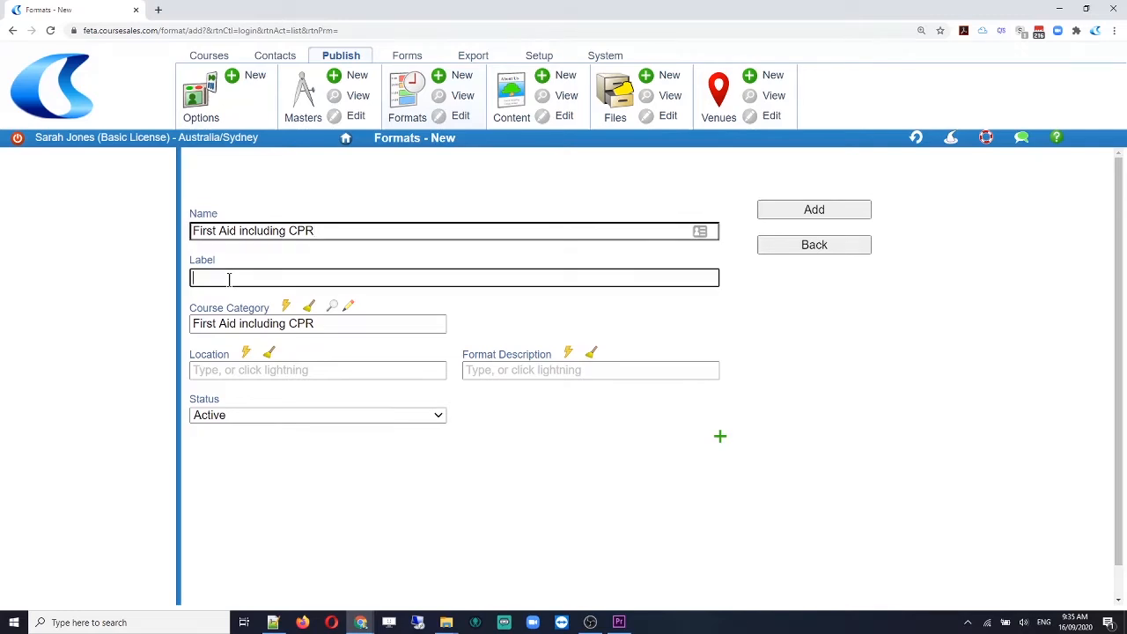
{"action": "key", "text": "ctrl+v"}
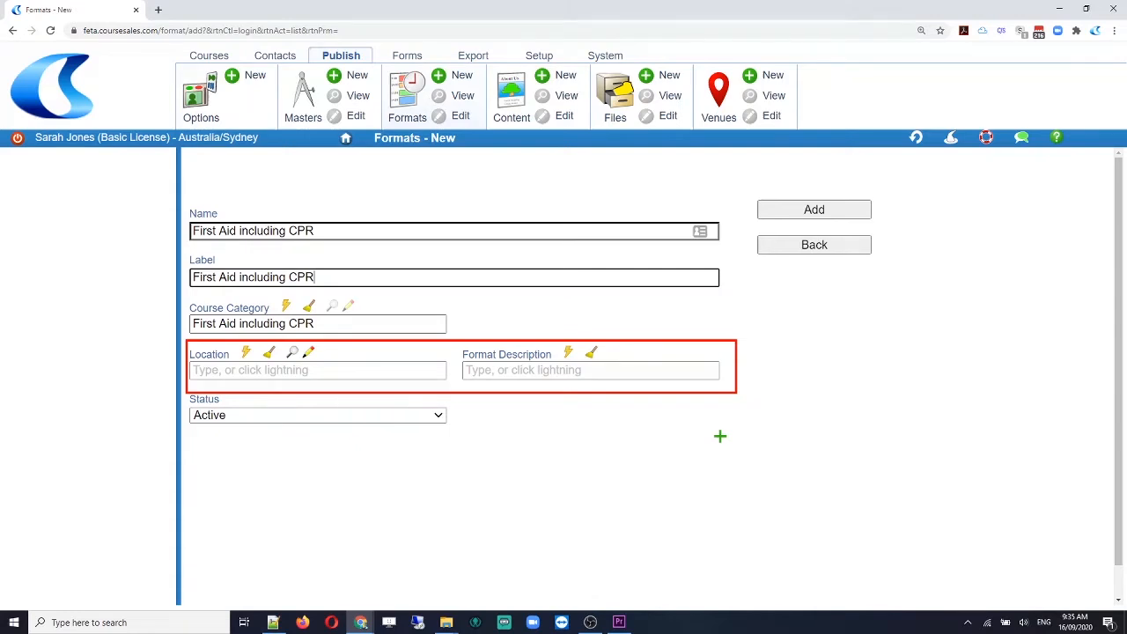
Add a blank topic entry to the format.
{"action": "scroll", "coordinate": [771, 402], "scroll_direction": "down", "scroll_amount": 1}
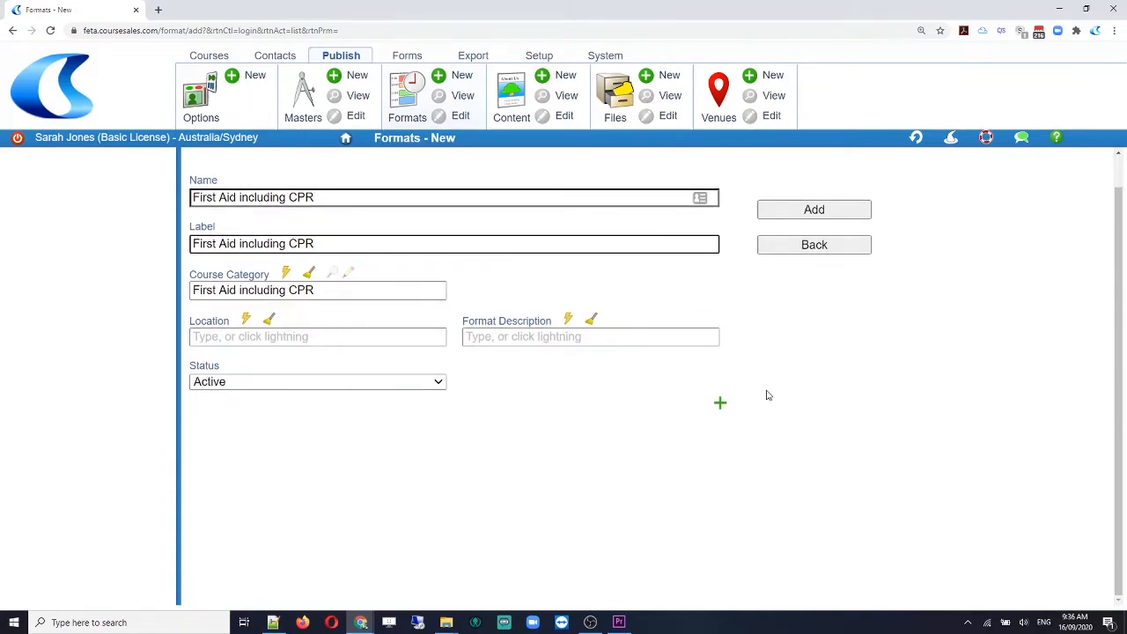
{"action": "left_click", "coordinate": [720, 405]}
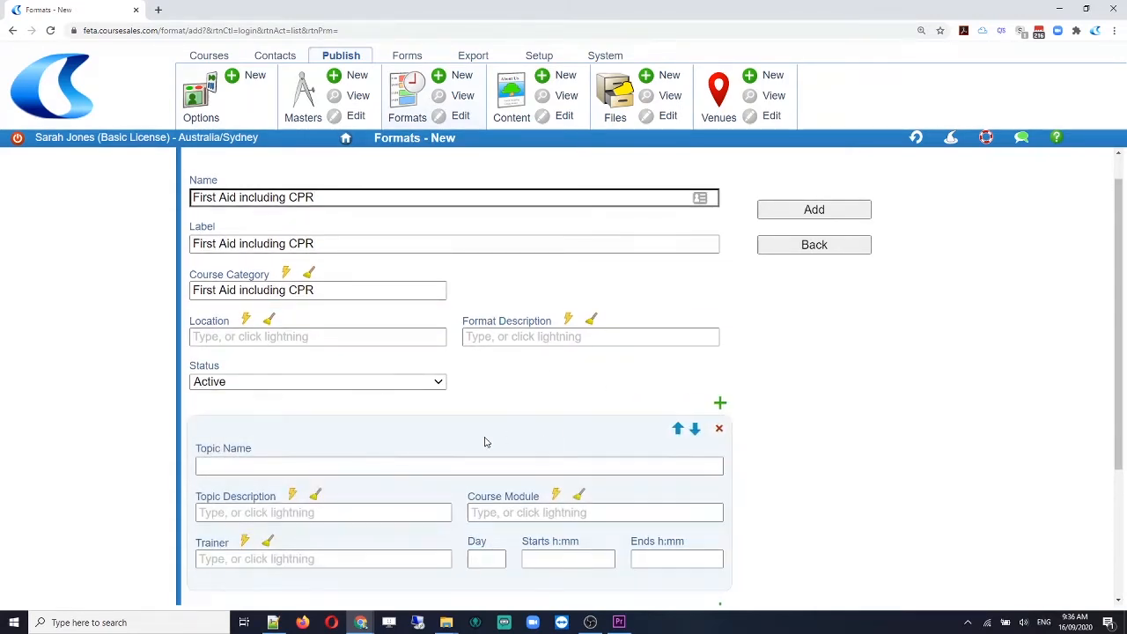
{"action": "left_click", "coordinate": [288, 469]}
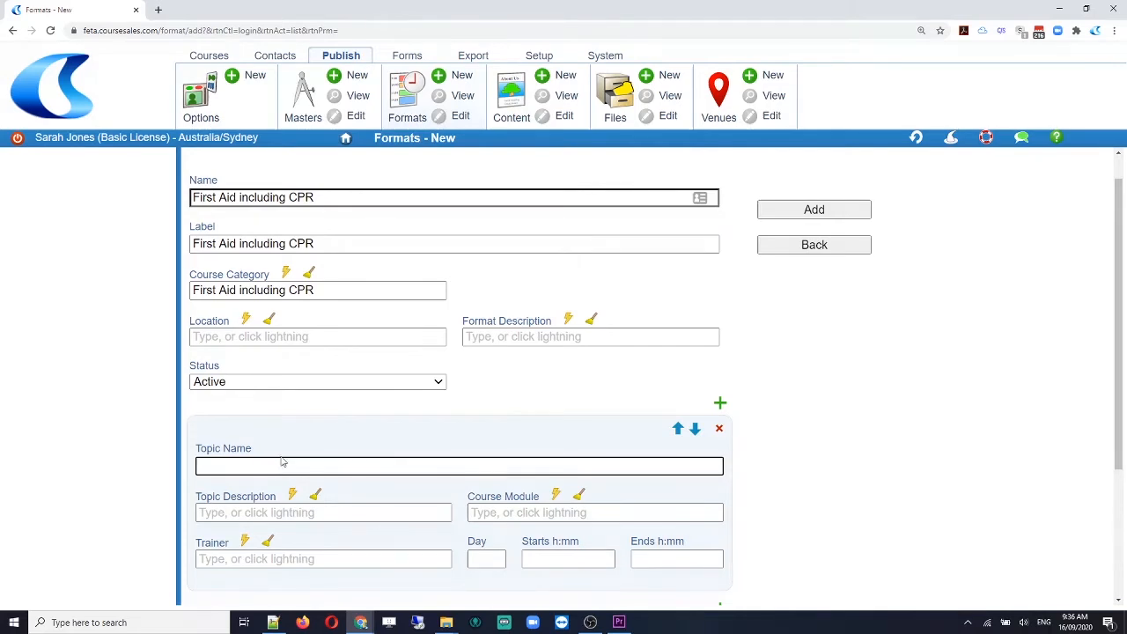
{"action": "type", "text": "003"}
{"action": "scroll", "coordinate": [475, 462], "scroll_direction": "down", "scroll_amount": 2}
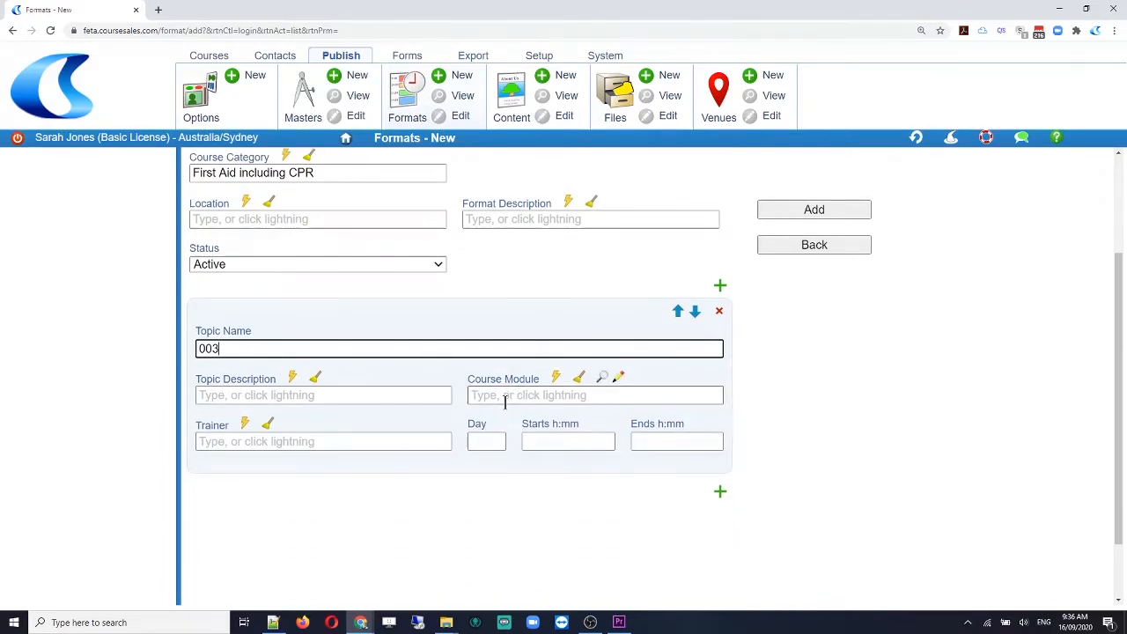
{"action": "left_click_drag", "start_coordinate": [217, 350], "coordinate": [176, 349]}
{"action": "key", "text": "BackSpace"}
Find 003 among the course modules and assign HLTAID003 - Provide first aid to the topic.
{"action": "left_click", "coordinate": [498, 396]}
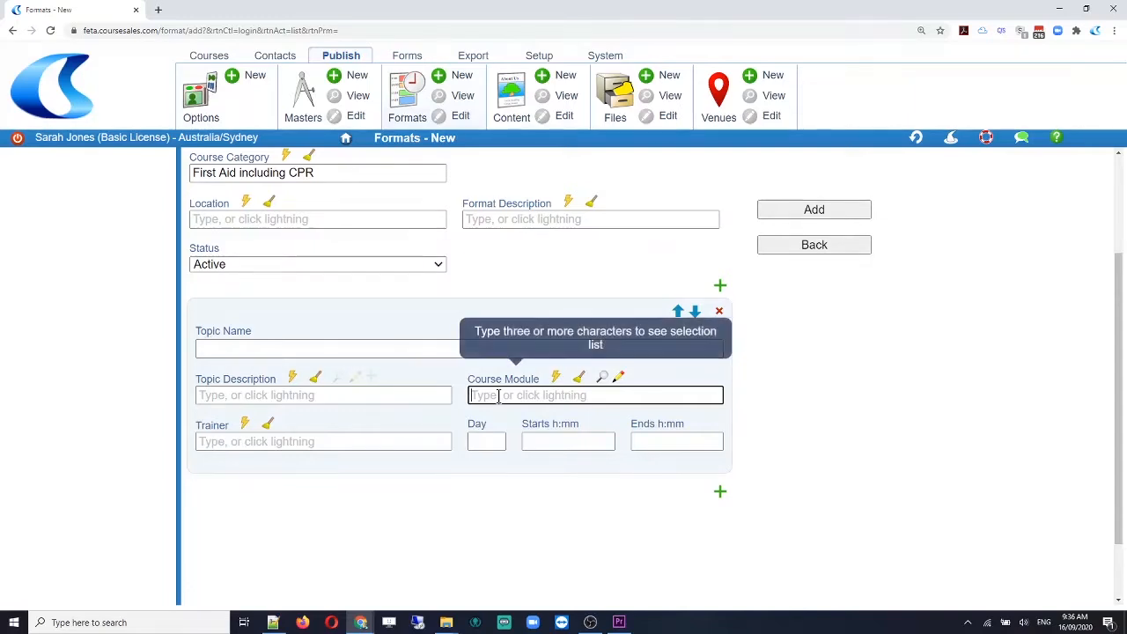
{"action": "type", "text": "003"}
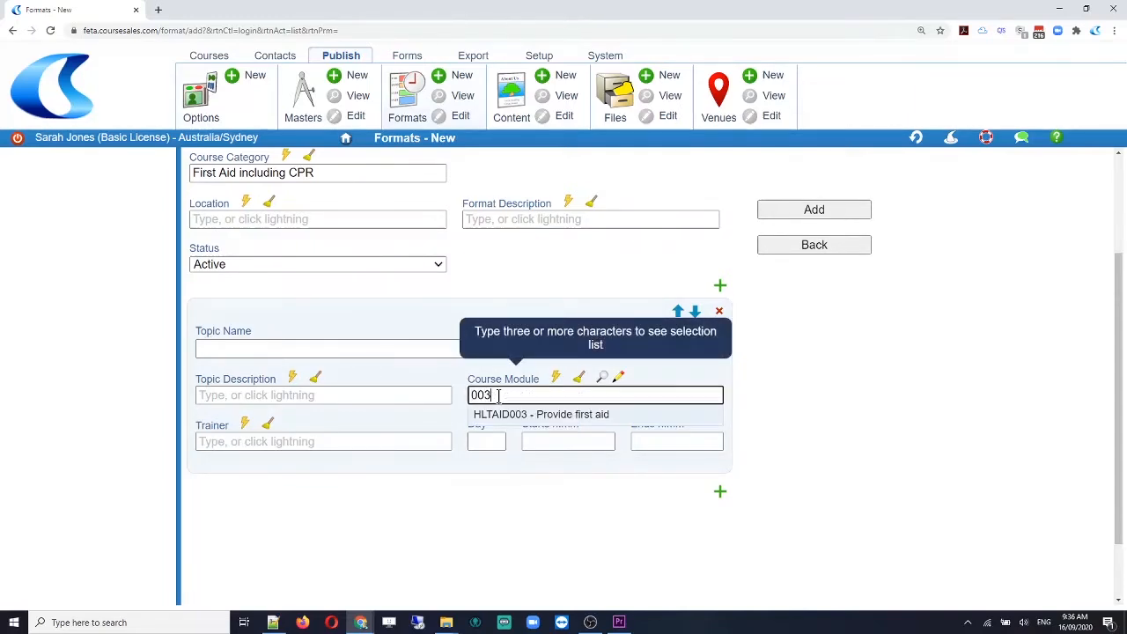
{"action": "left_click", "coordinate": [528, 412]}
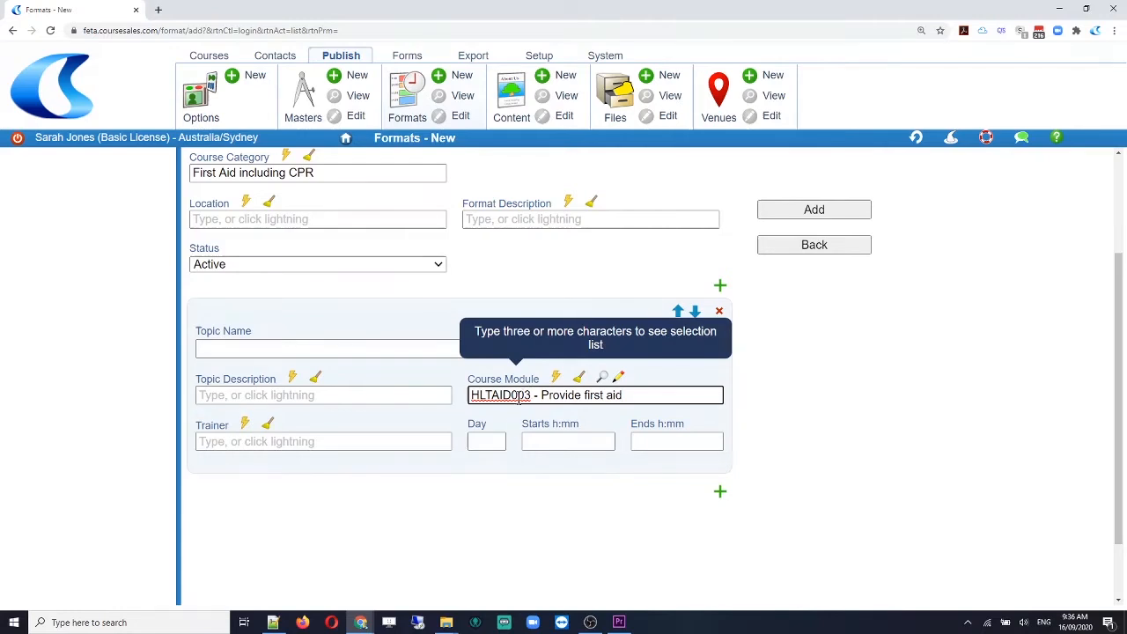
Schedule the topic on day 1, starting at 09:00 and ending at 17:00.
{"action": "left_click", "coordinate": [486, 436]}
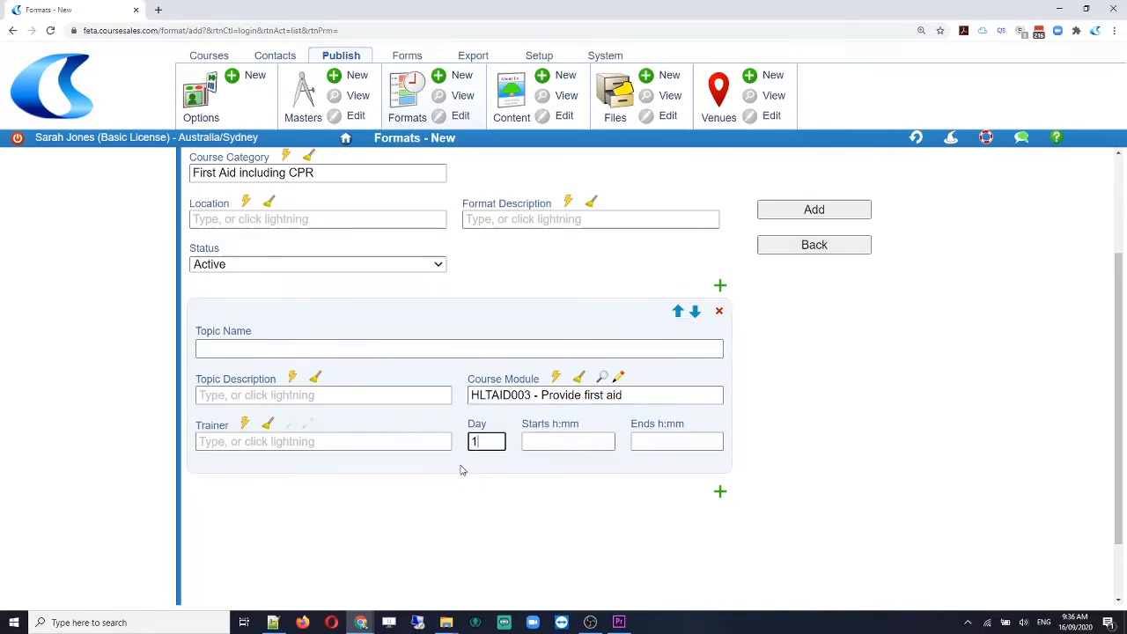
{"action": "left_click", "coordinate": [563, 443]}
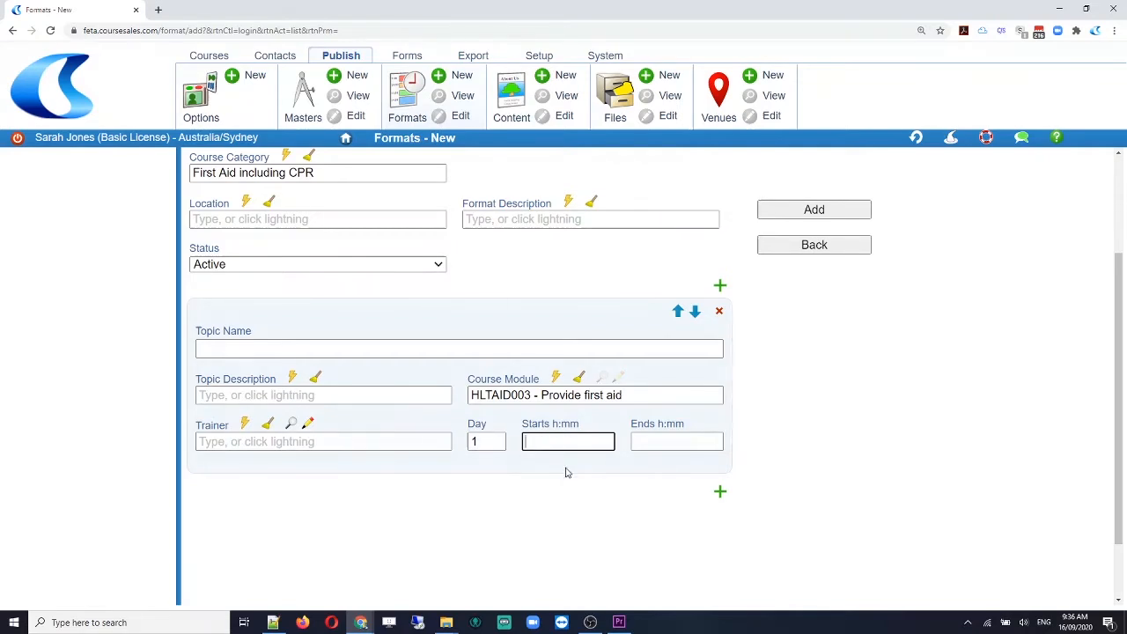
{"action": "type", "text": "09:00"}
{"action": "key", "text": "Tab"}
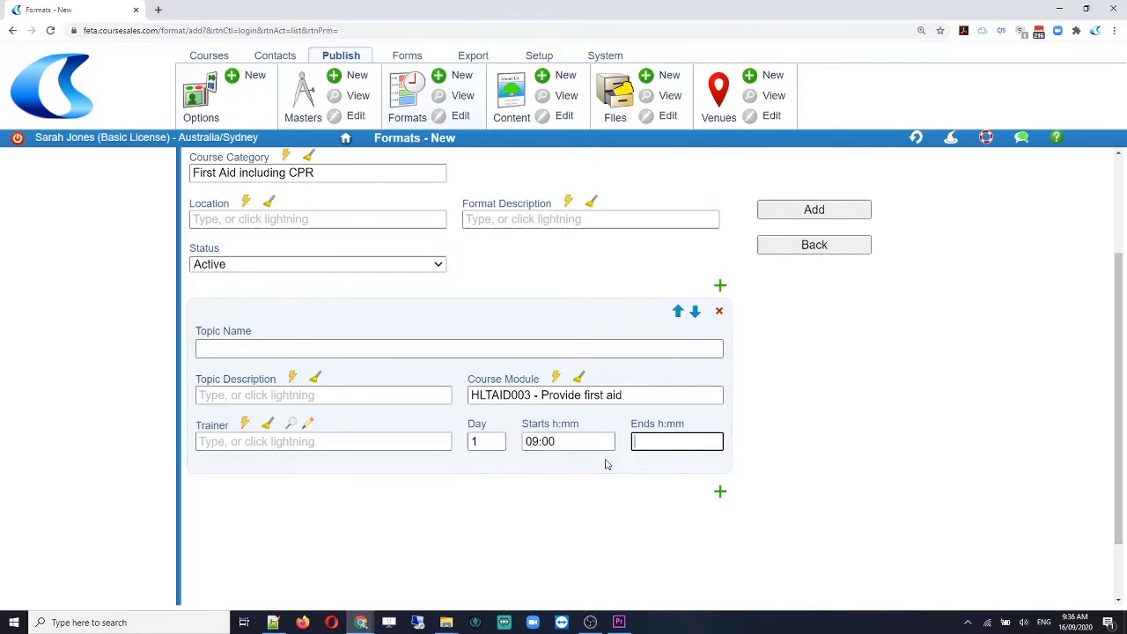
{"action": "type", "text": "17:00"}
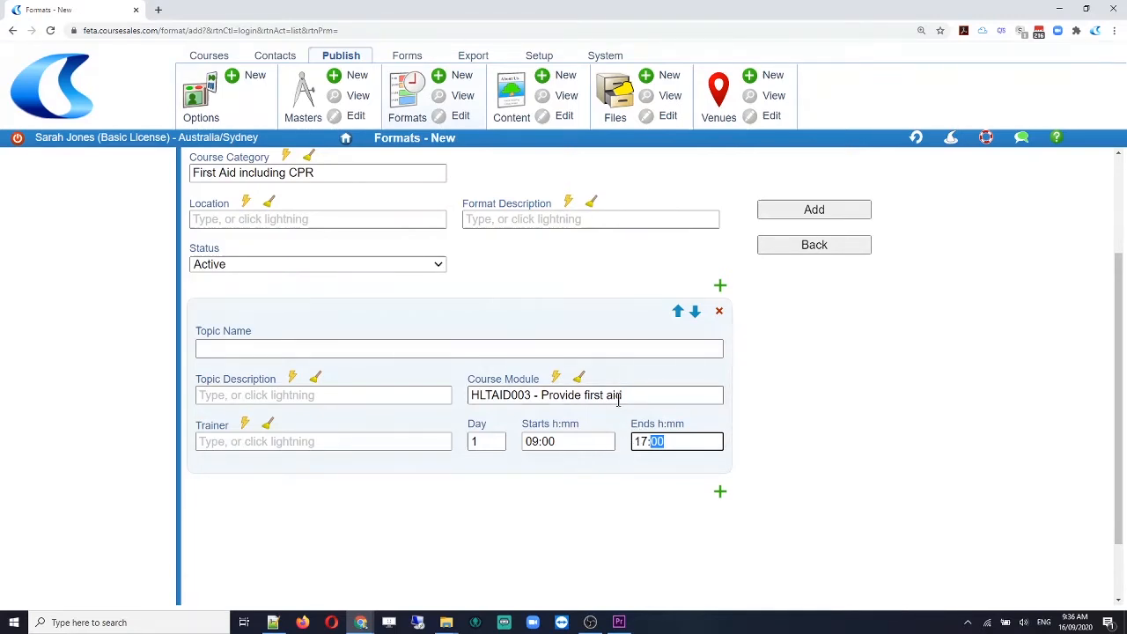
Copy the course module text HLTAID003 - Provide first aid into the topic name.
{"action": "mouse_move", "coordinate": [630, 395]}
{"action": "left_click_drag", "start_coordinate": [630, 395], "coordinate": [451, 394]}
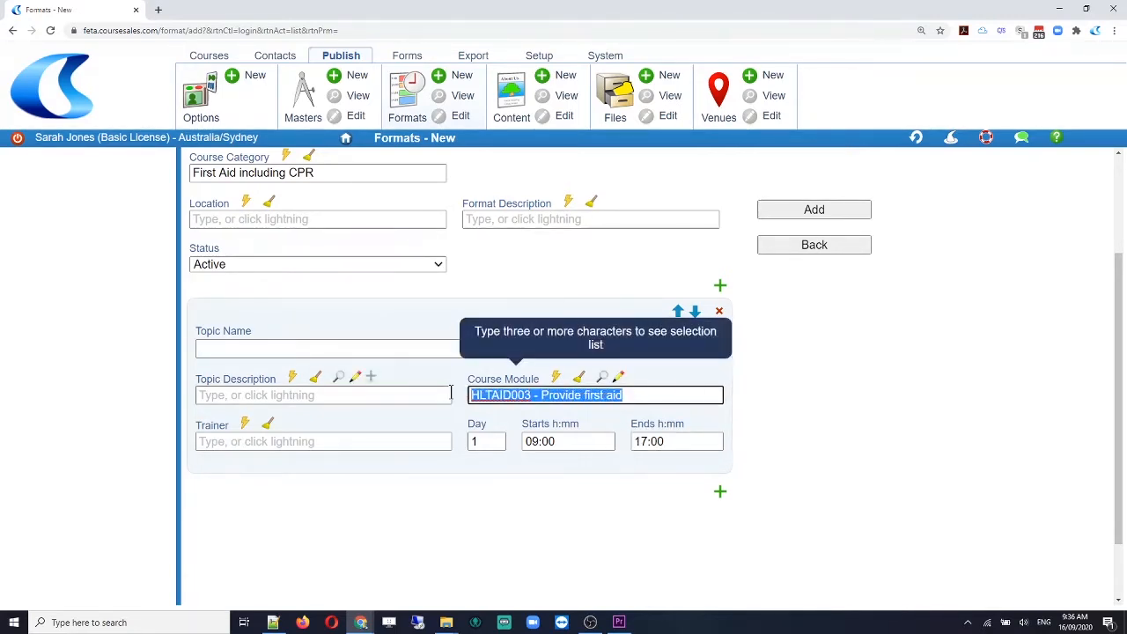
{"action": "left_click", "coordinate": [391, 352]}
{"action": "key", "text": "ctrl+v"}
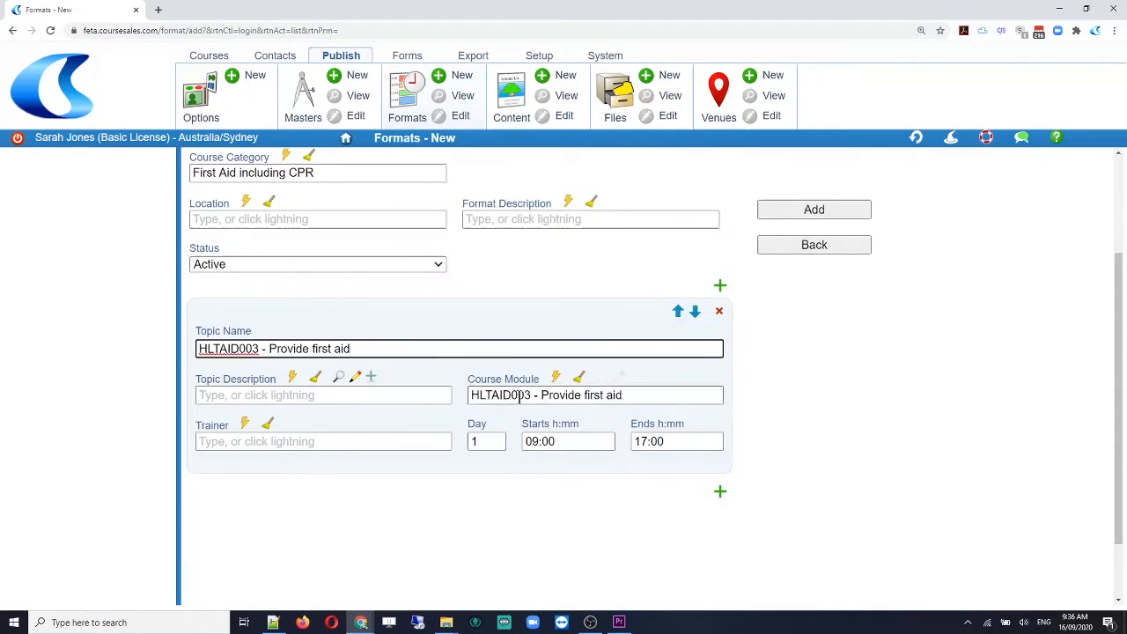
View the option details of the topic's assigned course module.
{"action": "left_click", "coordinate": [822, 218]}
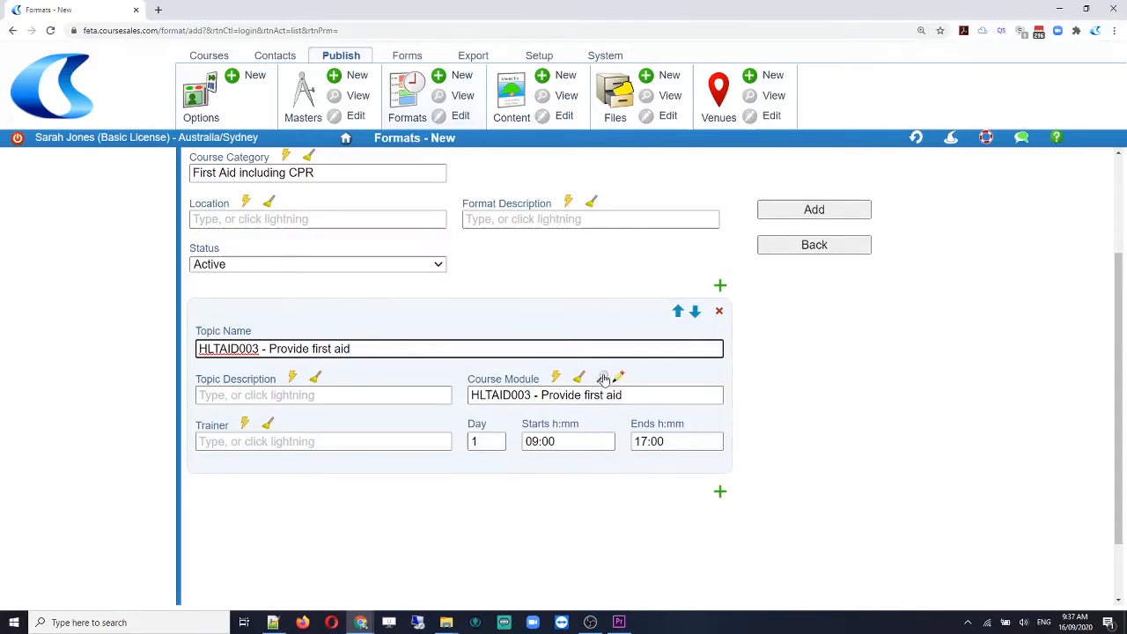
{"action": "left_click", "coordinate": [604, 379]}
{"action": "left_click", "coordinate": [604, 378]}
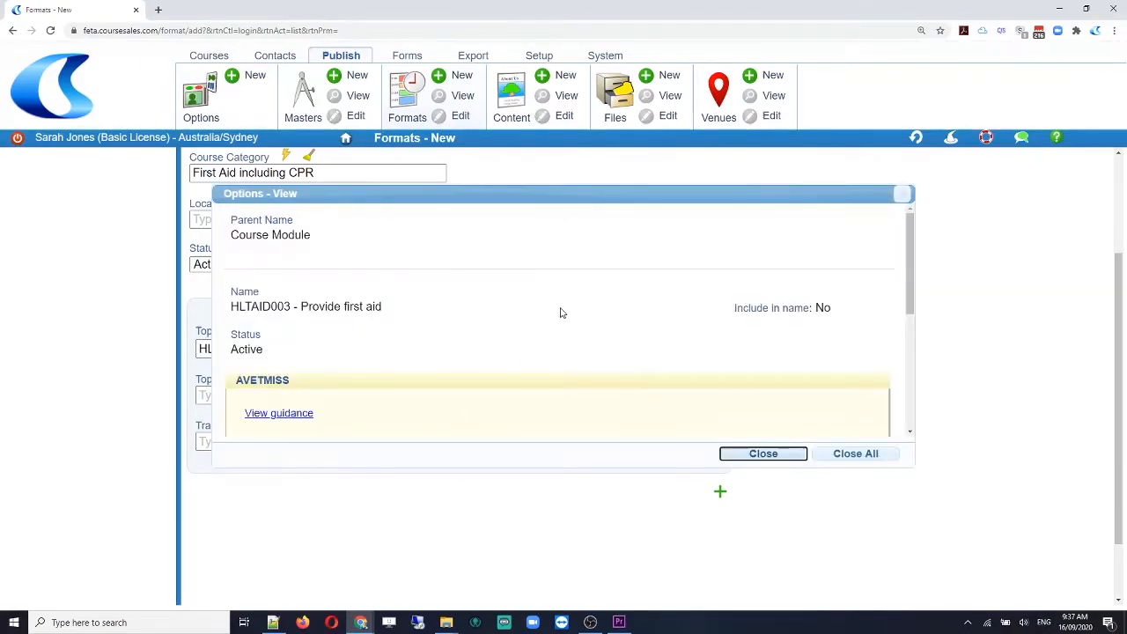
Examine the module's AVETMISS details: unit of competency identifier, delivery mode and vocational reporting setting, and close the option view.
{"action": "scroll", "coordinate": [561, 314], "scroll_direction": "down", "scroll_amount": 3}
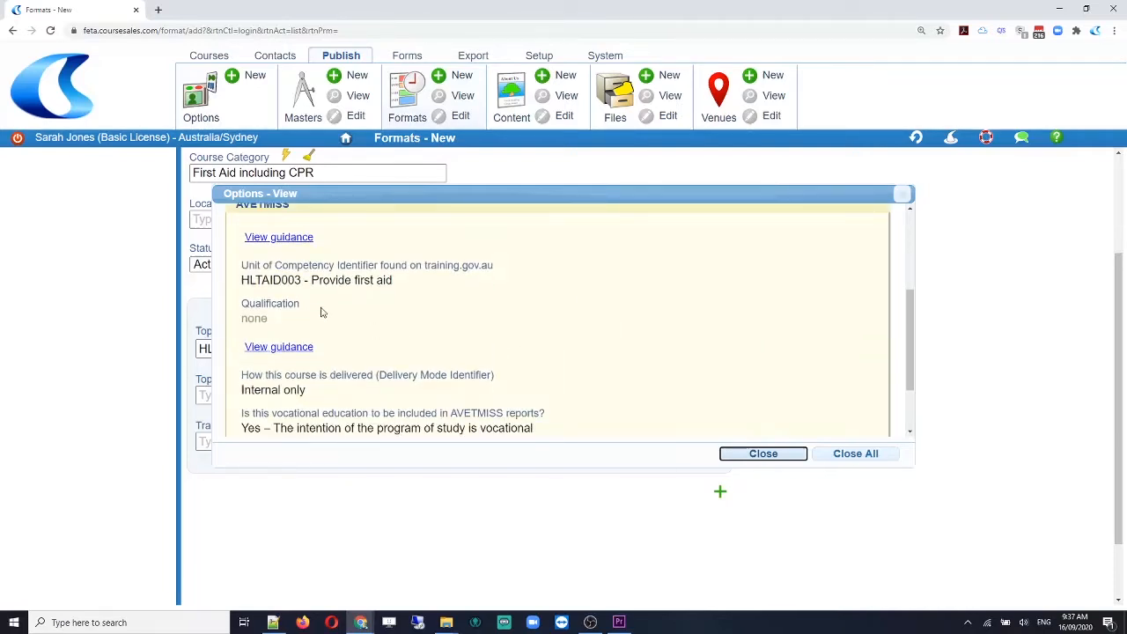
{"action": "left_click_drag", "start_coordinate": [241, 280], "coordinate": [395, 282]}
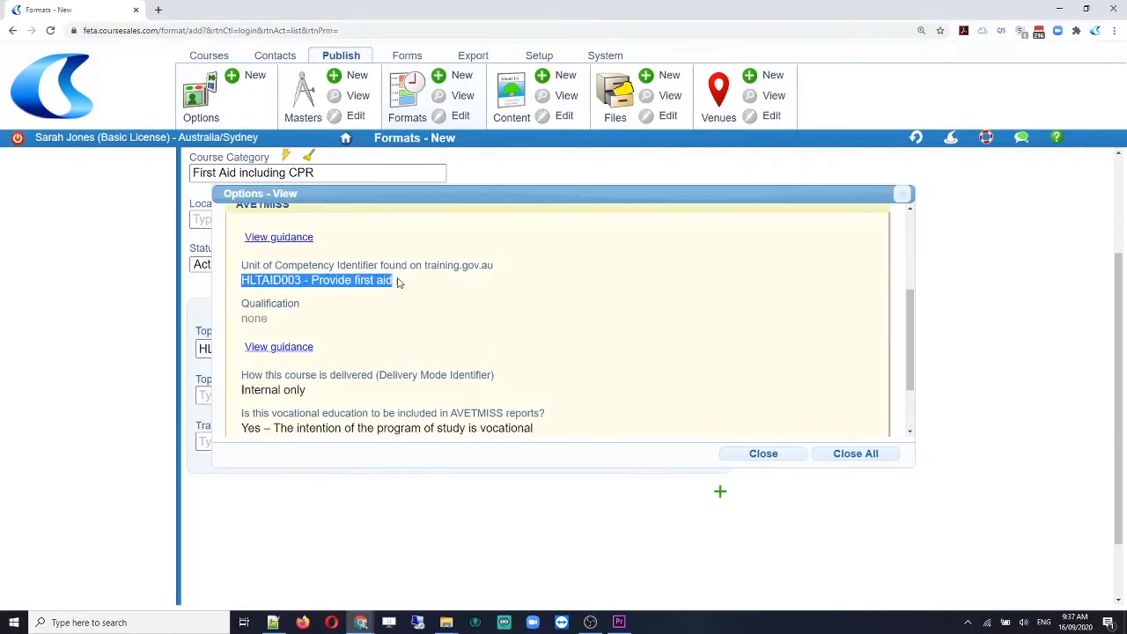
{"action": "scroll", "coordinate": [543, 344], "scroll_direction": "down", "scroll_amount": 1}
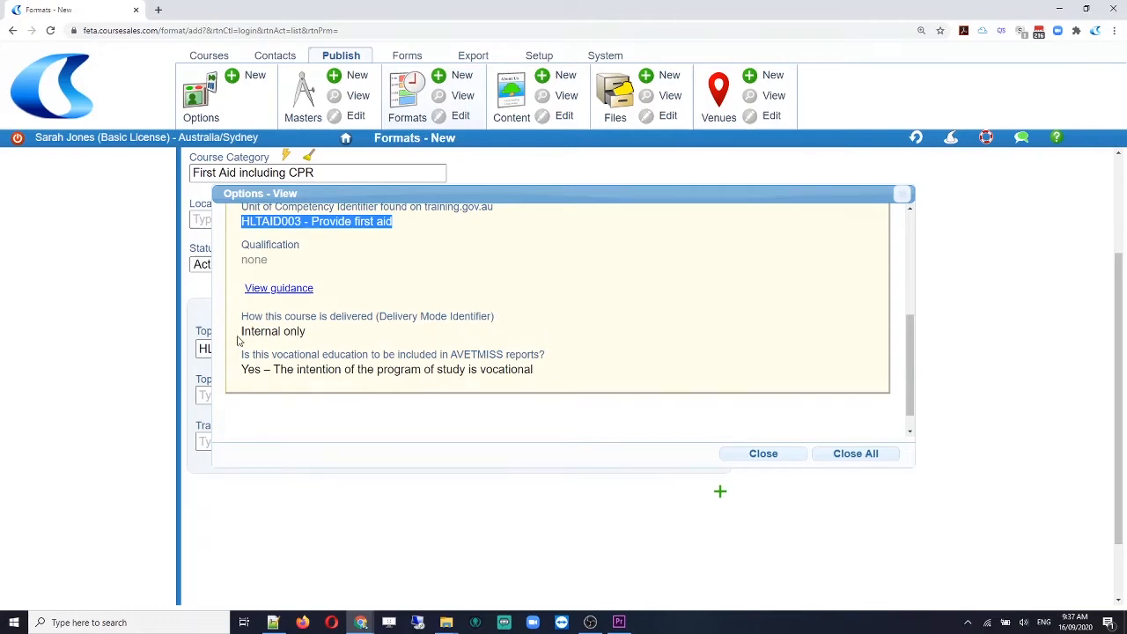
{"action": "left_click_drag", "start_coordinate": [241, 332], "coordinate": [307, 335]}
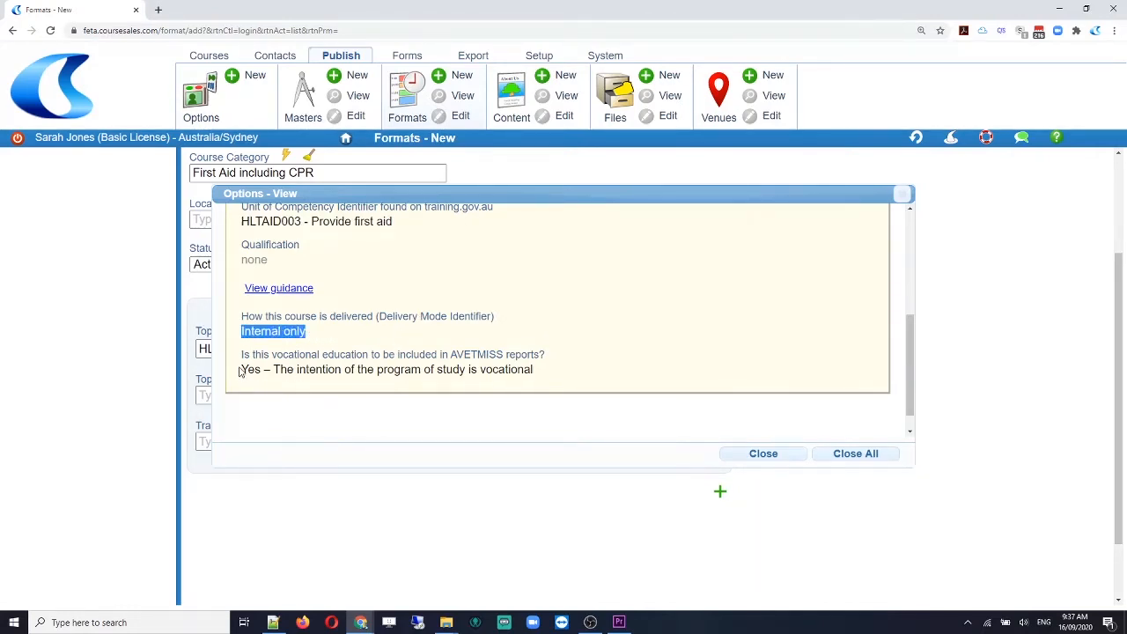
{"action": "left_click_drag", "start_coordinate": [240, 371], "coordinate": [535, 370]}
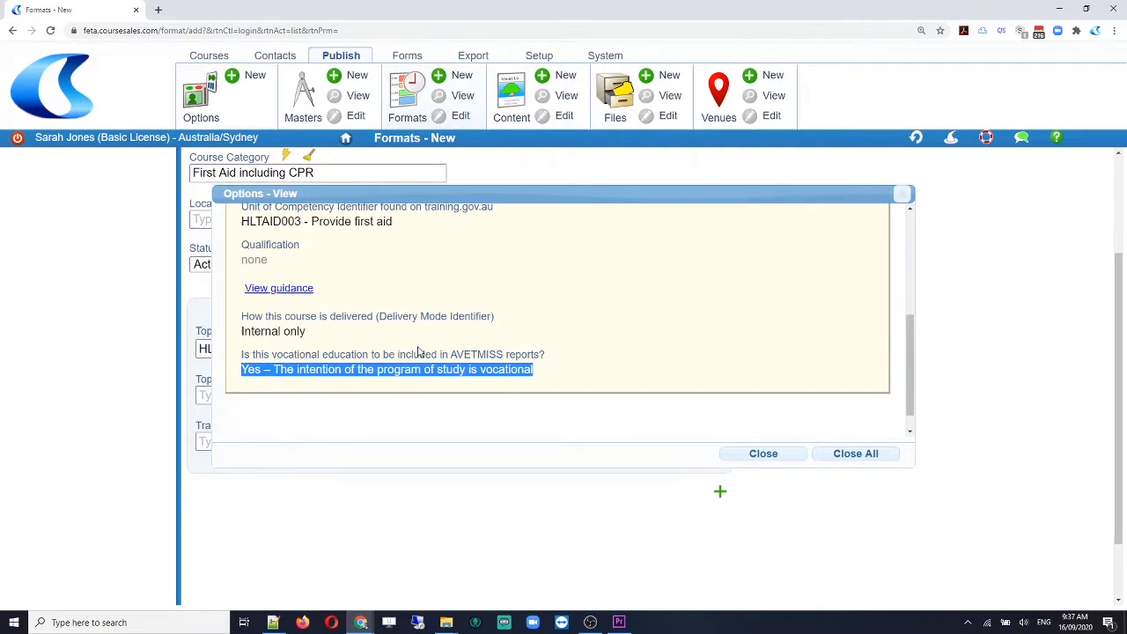
{"action": "left_click", "coordinate": [763, 454]}
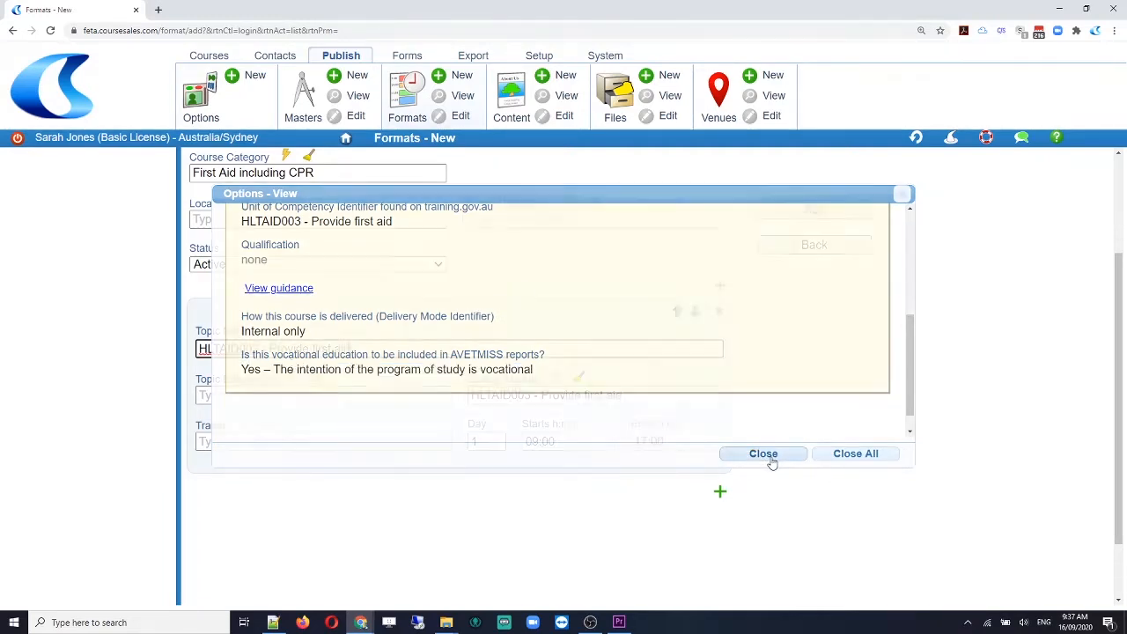
Add the completed First Aid including CPR format to the system.
{"action": "left_click", "coordinate": [720, 492]}
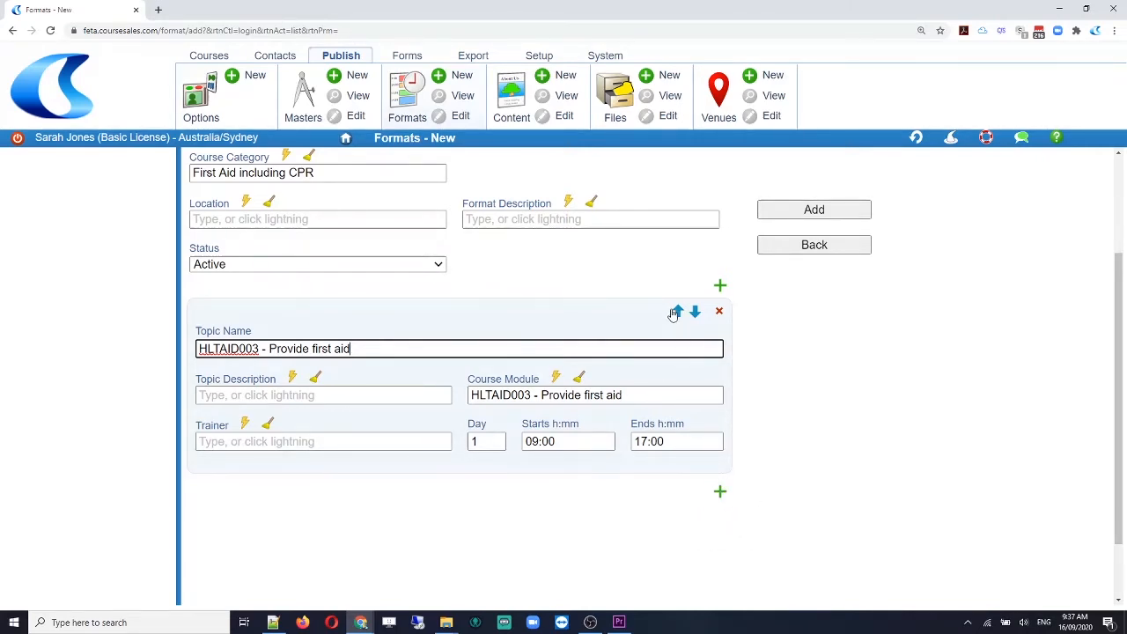
{"action": "left_click_drag", "start_coordinate": [668, 297], "coordinate": [708, 326]}
{"action": "key", "text": "Escape"}
{"action": "left_click", "coordinate": [814, 210]}
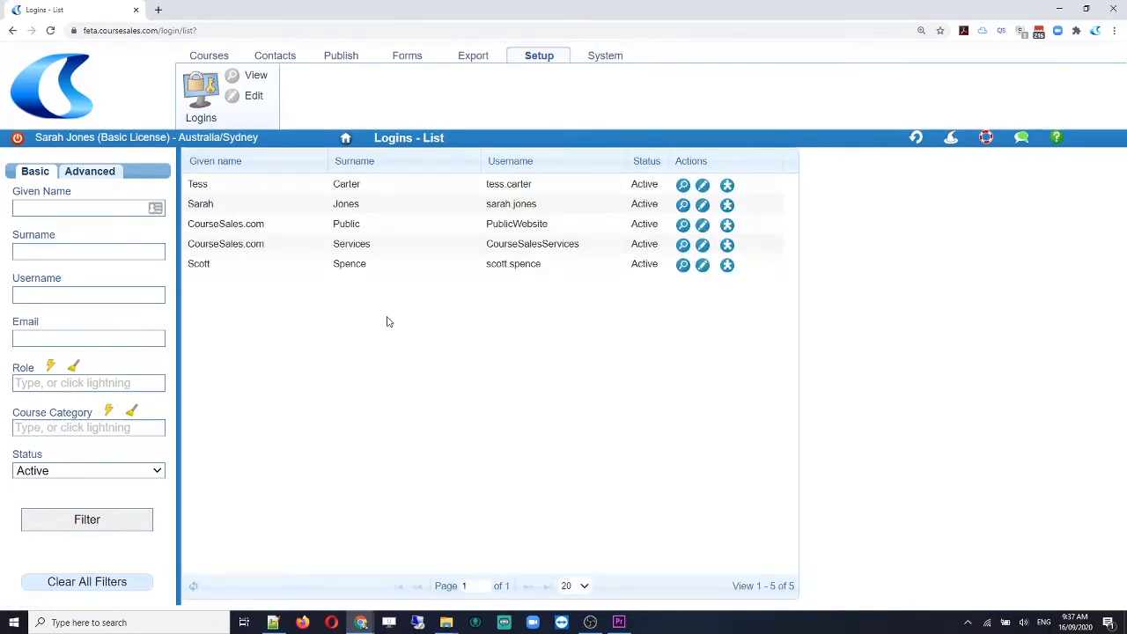
Go to the list of course formats and open the One Day Course format for editing.
{"action": "left_click", "coordinate": [334, 56]}
{"action": "left_click", "coordinate": [421, 103]}
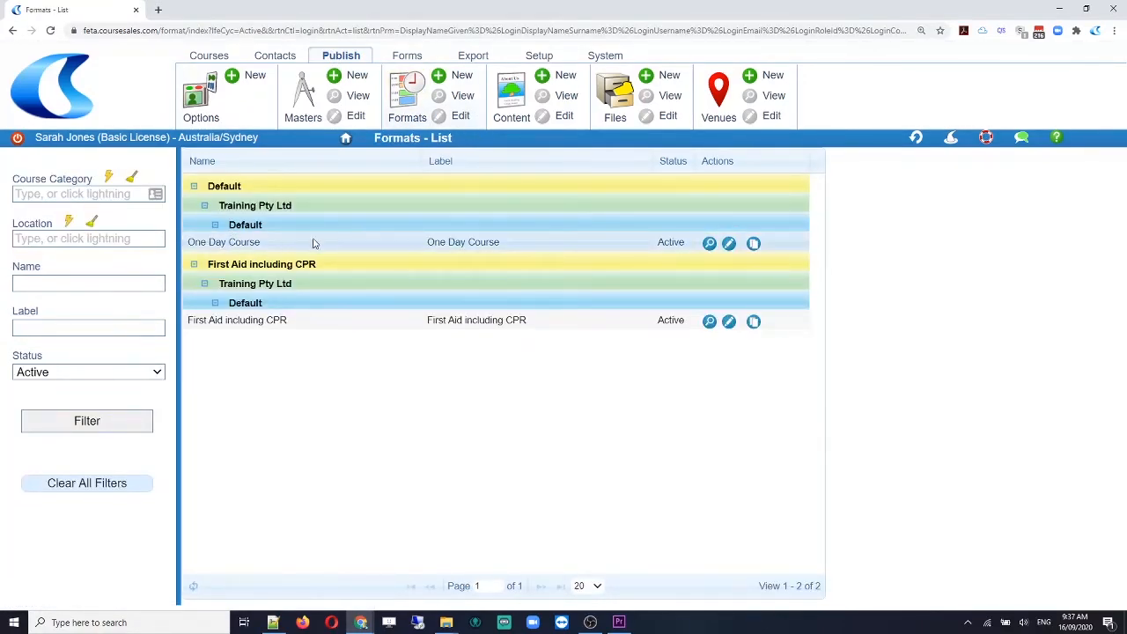
{"action": "left_click", "coordinate": [729, 246]}
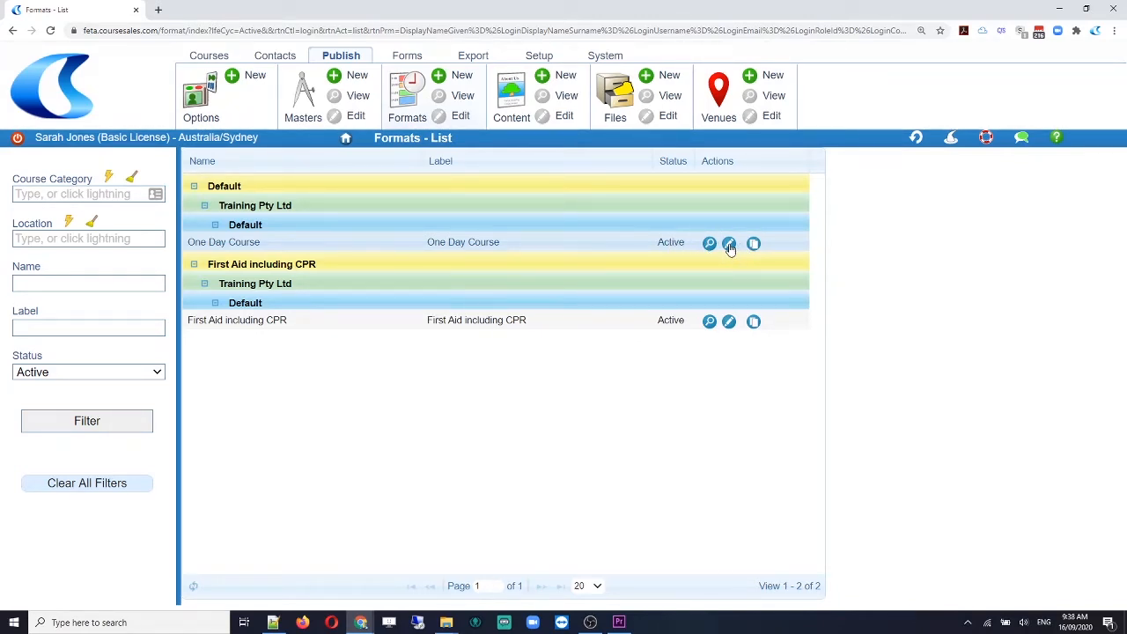
{"action": "left_click", "coordinate": [730, 247]}
{"action": "left_click", "coordinate": [729, 244]}
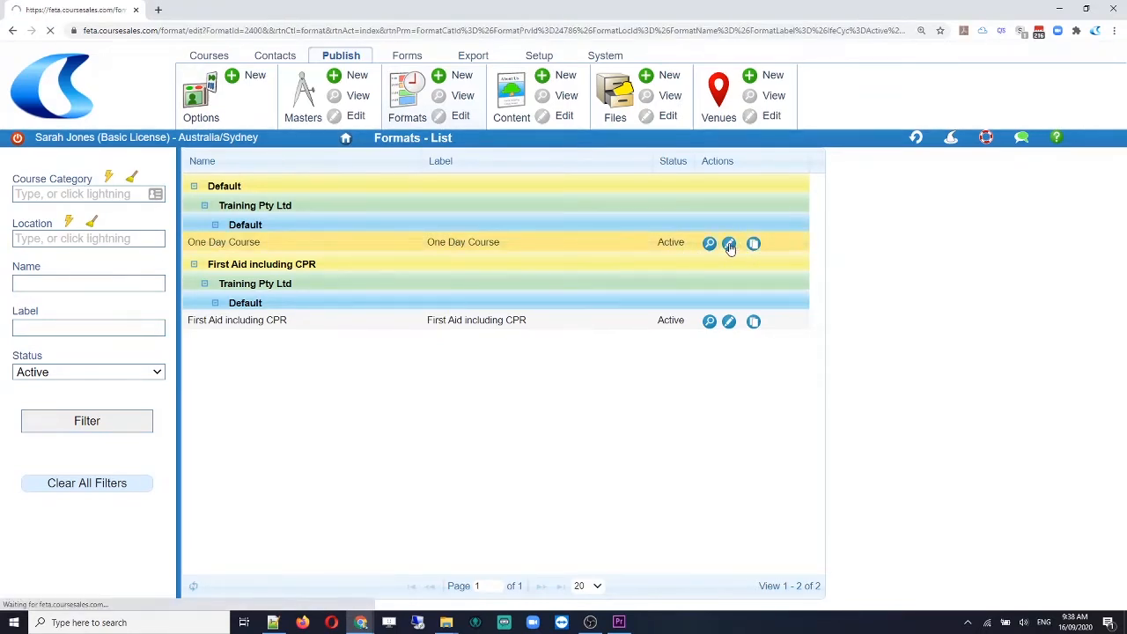
Find Dipl among the course categories and assign Diploma of Business to the format.
{"action": "scroll", "coordinate": [601, 364], "scroll_direction": "down", "scroll_amount": 2}
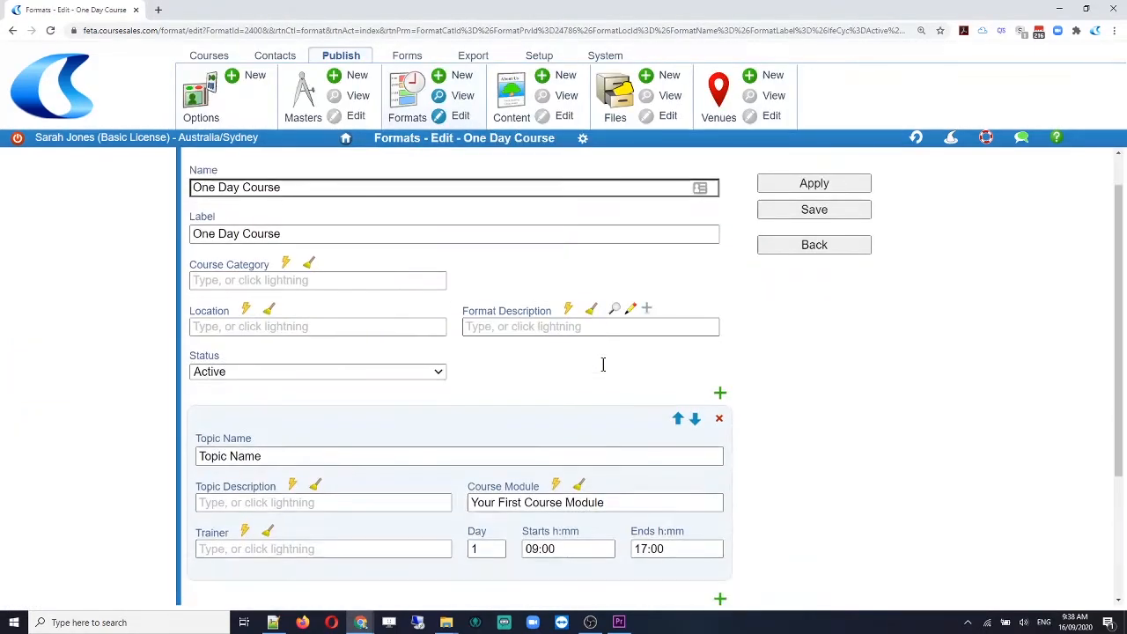
{"action": "scroll", "coordinate": [325, 247], "scroll_direction": "up", "scroll_amount": 2}
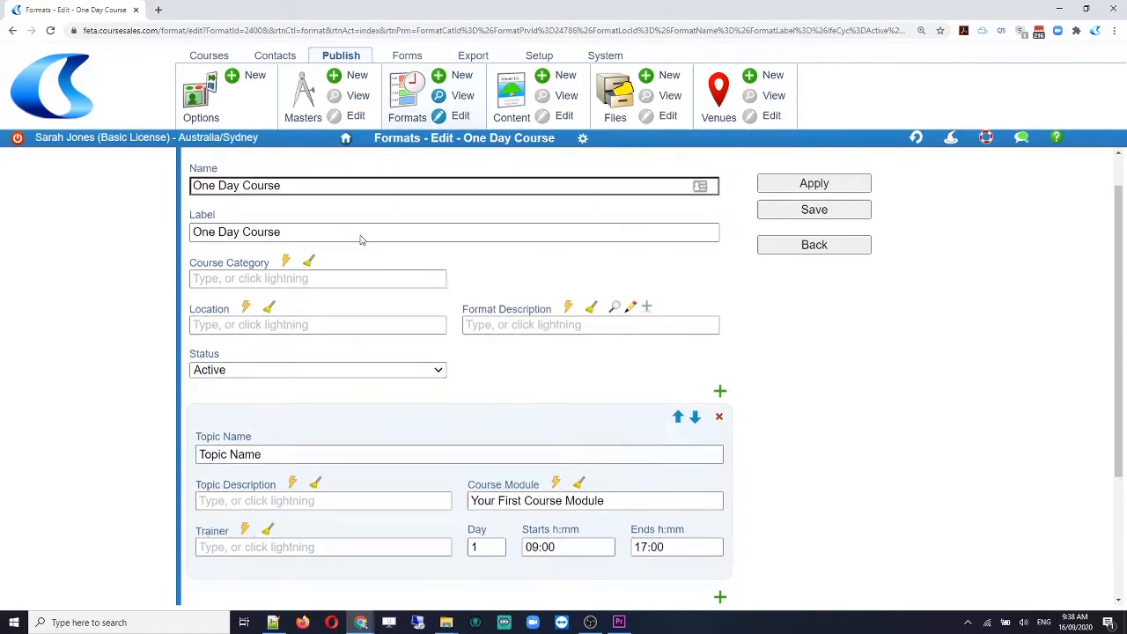
{"action": "left_click", "coordinate": [303, 324]}
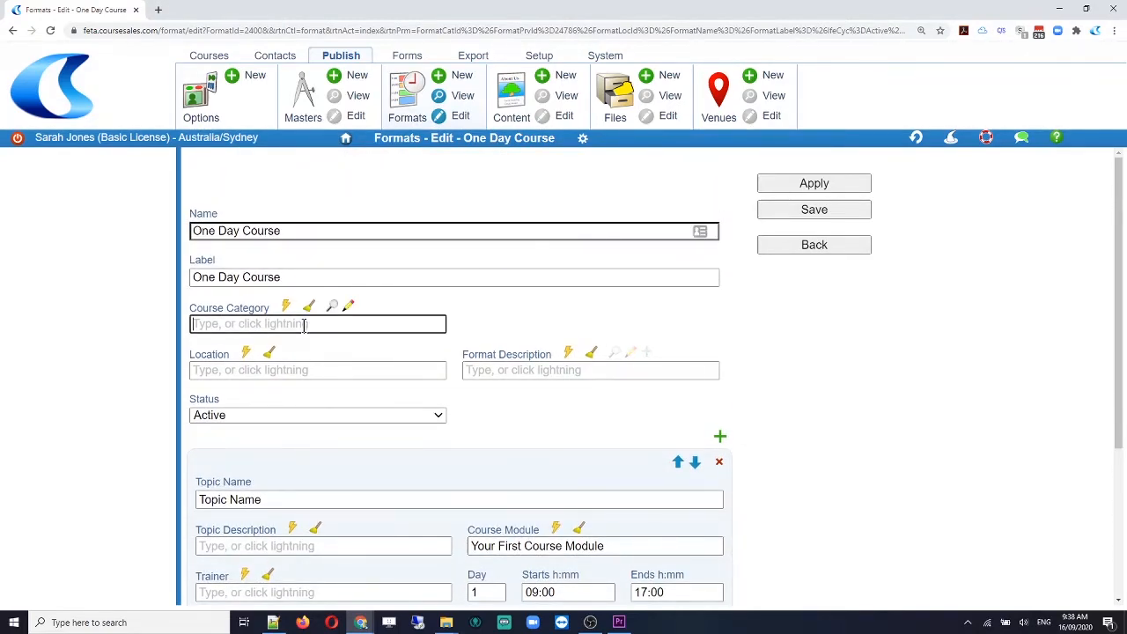
{"action": "type", "text": "D"}
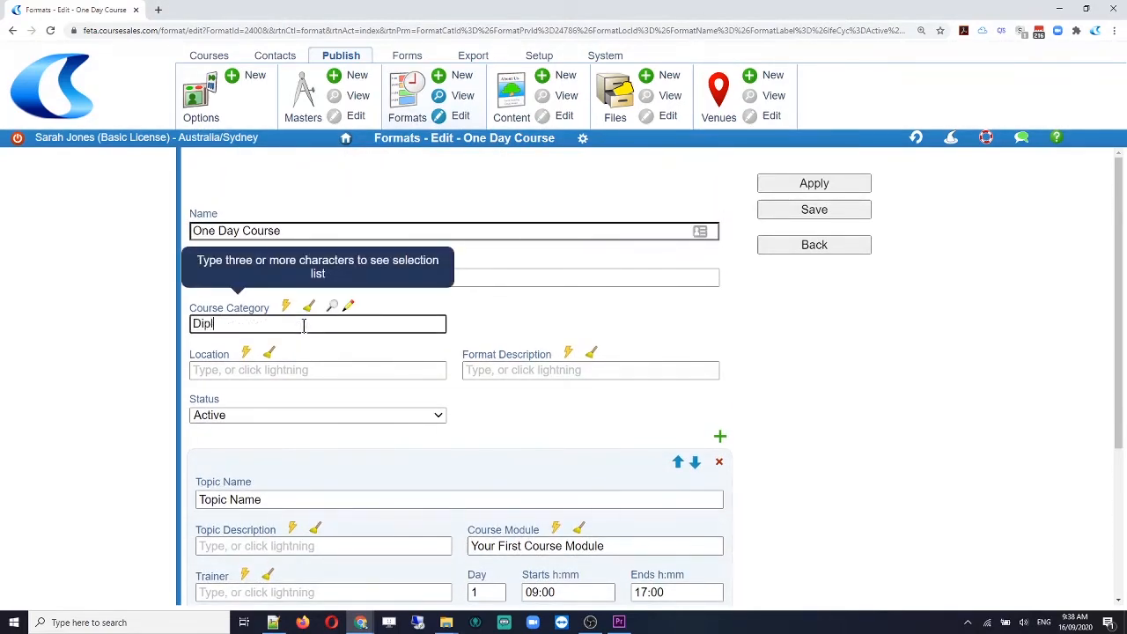
{"action": "type", "text": "ipl"}
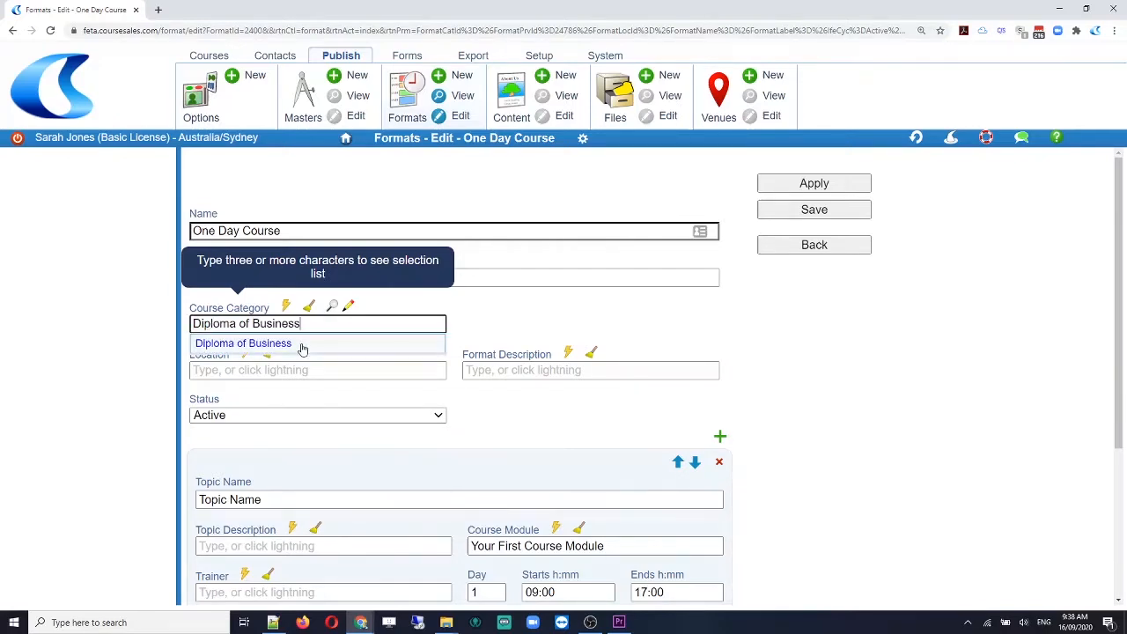
{"action": "left_click", "coordinate": [302, 343]}
Copy the course category text Diploma of Business into the format's name and label.
{"action": "left_click_drag", "start_coordinate": [314, 322], "coordinate": [174, 322]}
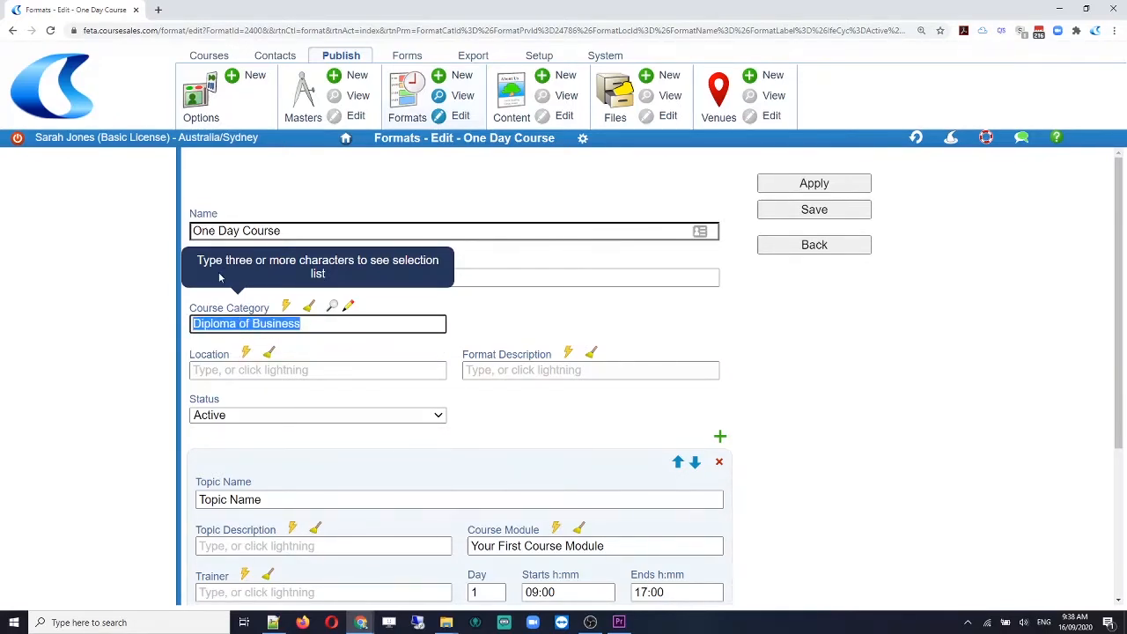
{"action": "key", "text": "ctrl+c"}
{"action": "left_click_drag", "start_coordinate": [291, 231], "coordinate": [155, 226]}
{"action": "key", "text": "ctrl+v"}
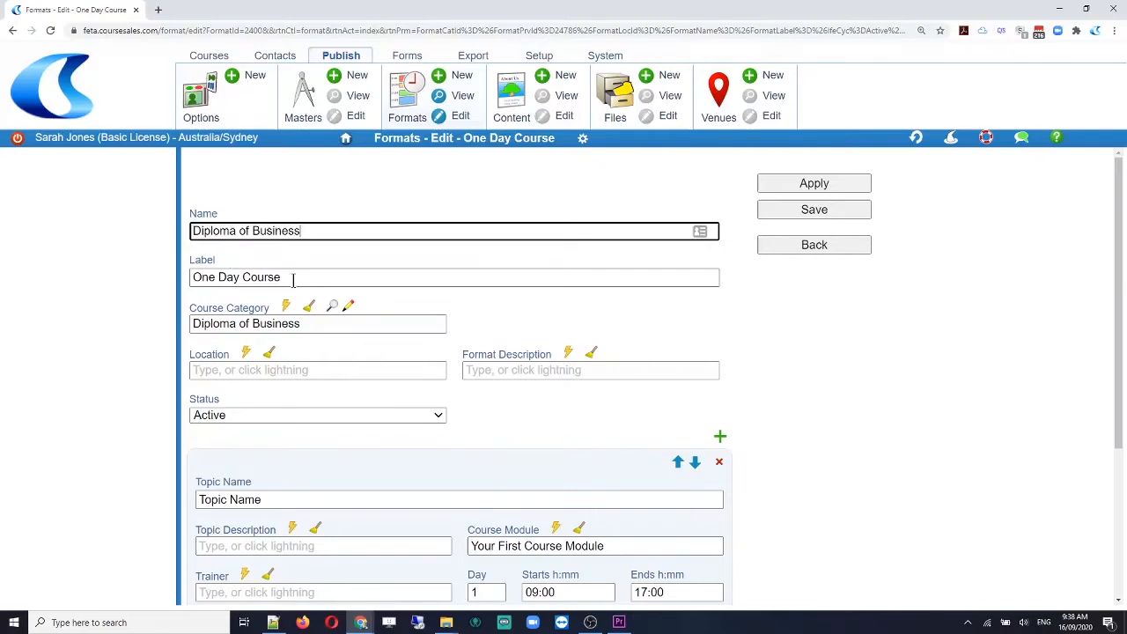
{"action": "left_click_drag", "start_coordinate": [293, 280], "coordinate": [190, 280]}
{"action": "key", "text": "ctrl+v"}
Assign the BSBADM503 - Plan and manage conferences course module to the first topic and copy that text into the topic name.
{"action": "scroll", "coordinate": [493, 401], "scroll_direction": "down", "scroll_amount": 1}
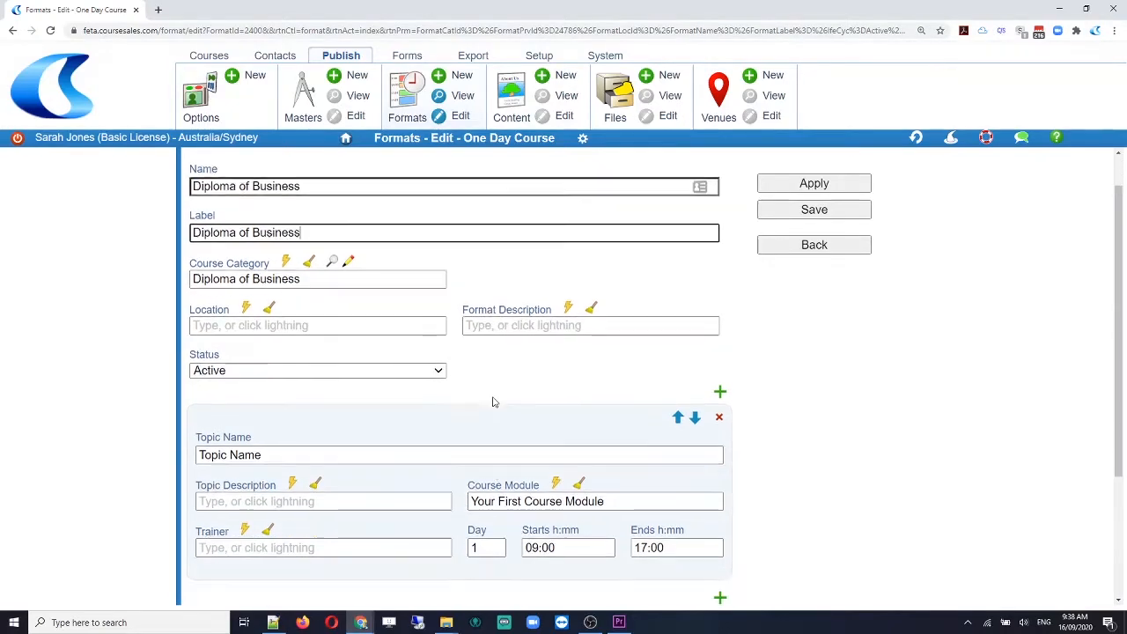
{"action": "scroll", "coordinate": [493, 402], "scroll_direction": "down", "scroll_amount": 1}
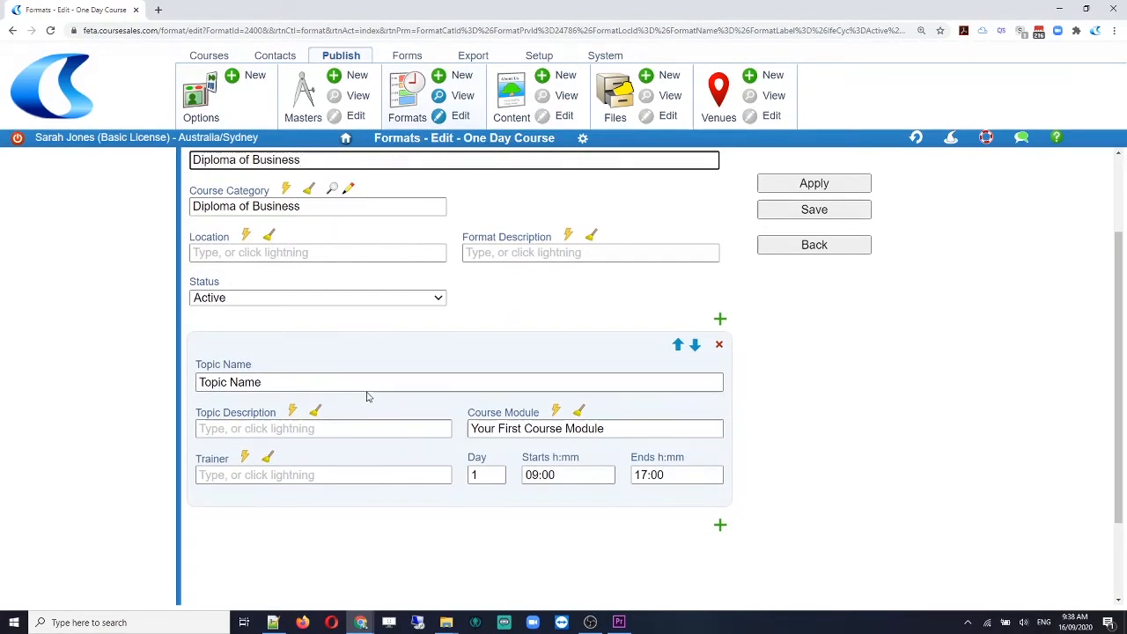
{"action": "left_click", "coordinate": [557, 411]}
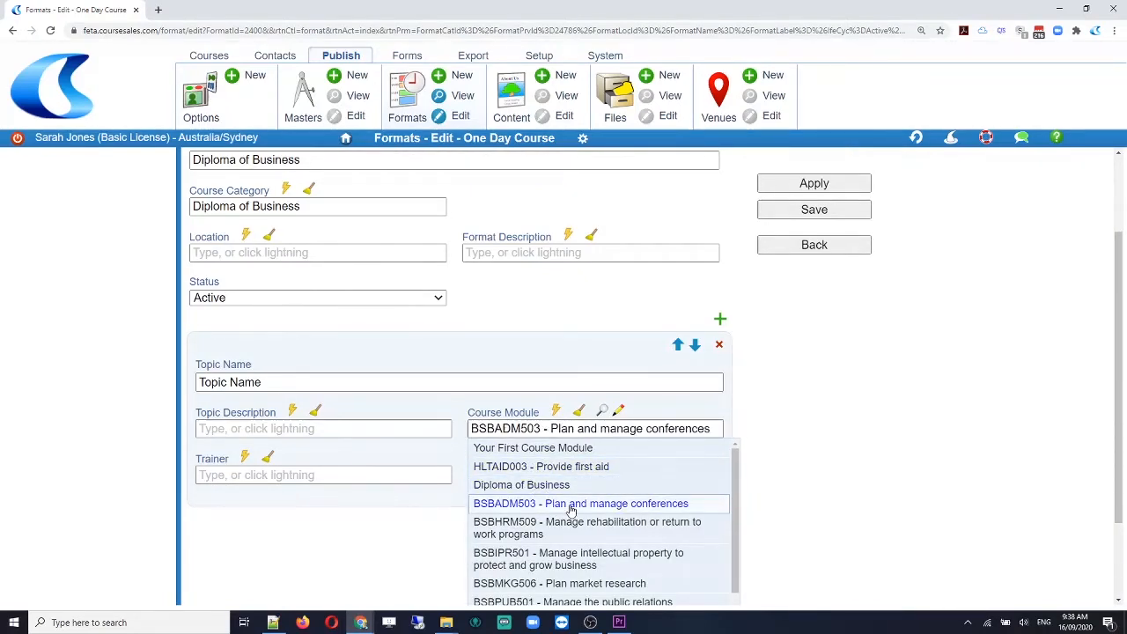
{"action": "left_click", "coordinate": [570, 504]}
{"action": "double_click", "coordinate": [587, 428]}
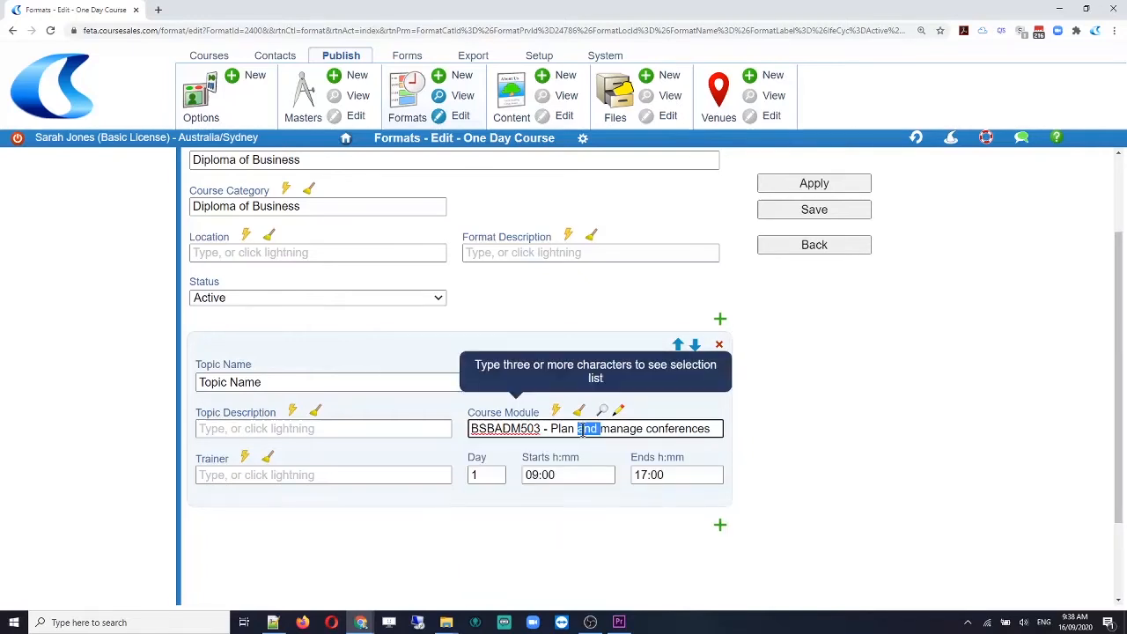
{"action": "triple_click", "coordinate": [583, 429]}
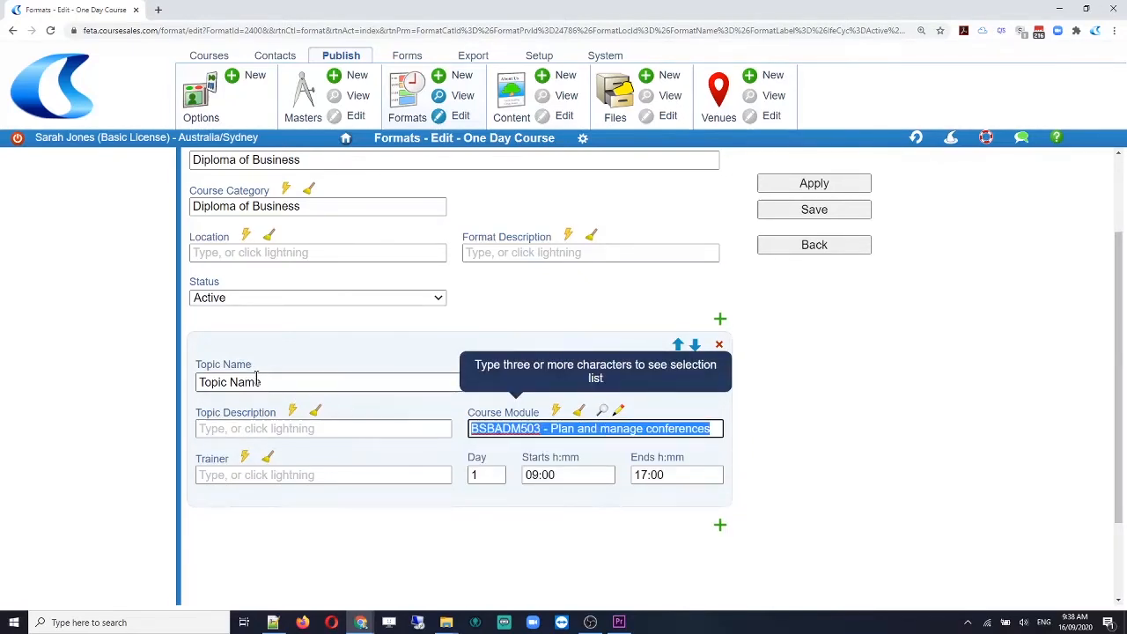
{"action": "left_click_drag", "start_coordinate": [266, 382], "coordinate": [184, 387]}
{"action": "key", "text": "ctrl+v"}
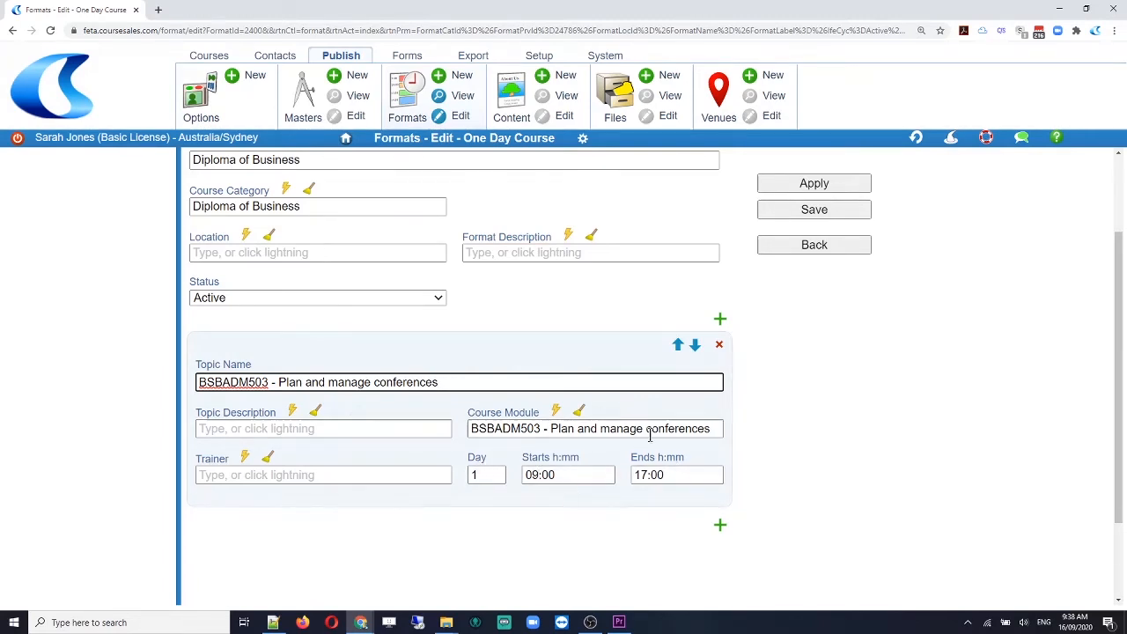
Add a second topic below the first and assign it the BSBHRM509 - Manage rehabilitation or return to work programs course module.
{"action": "scroll", "coordinate": [649, 423], "scroll_direction": "down", "scroll_amount": 2}
{"action": "left_click", "coordinate": [718, 411]}
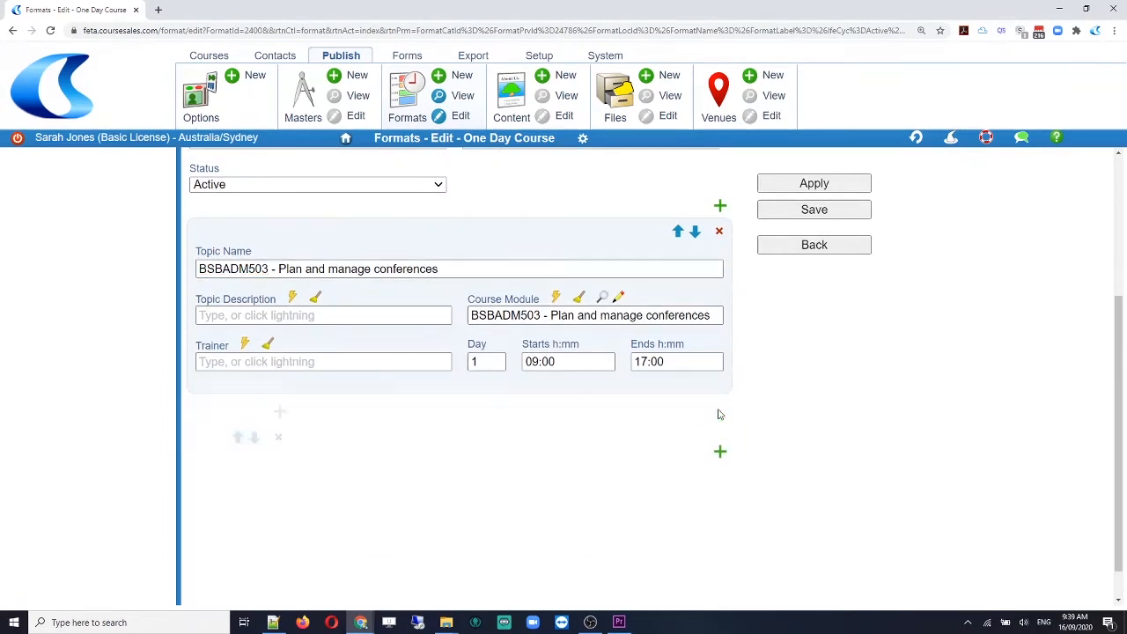
{"action": "scroll", "coordinate": [607, 385], "scroll_direction": "down", "scroll_amount": 2}
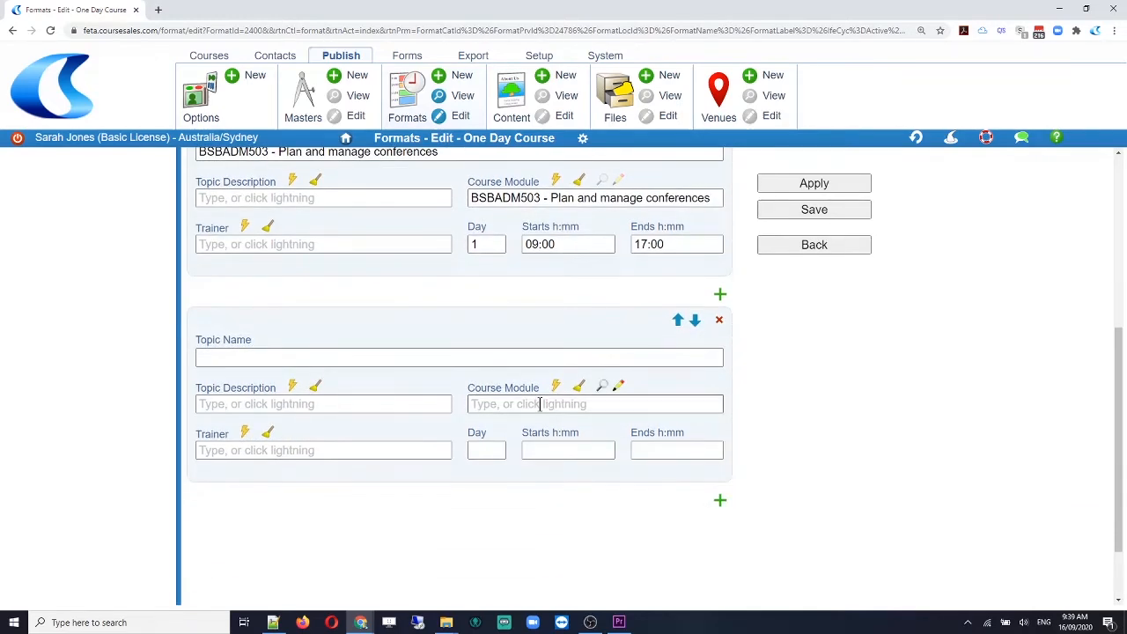
{"action": "left_click", "coordinate": [554, 390]}
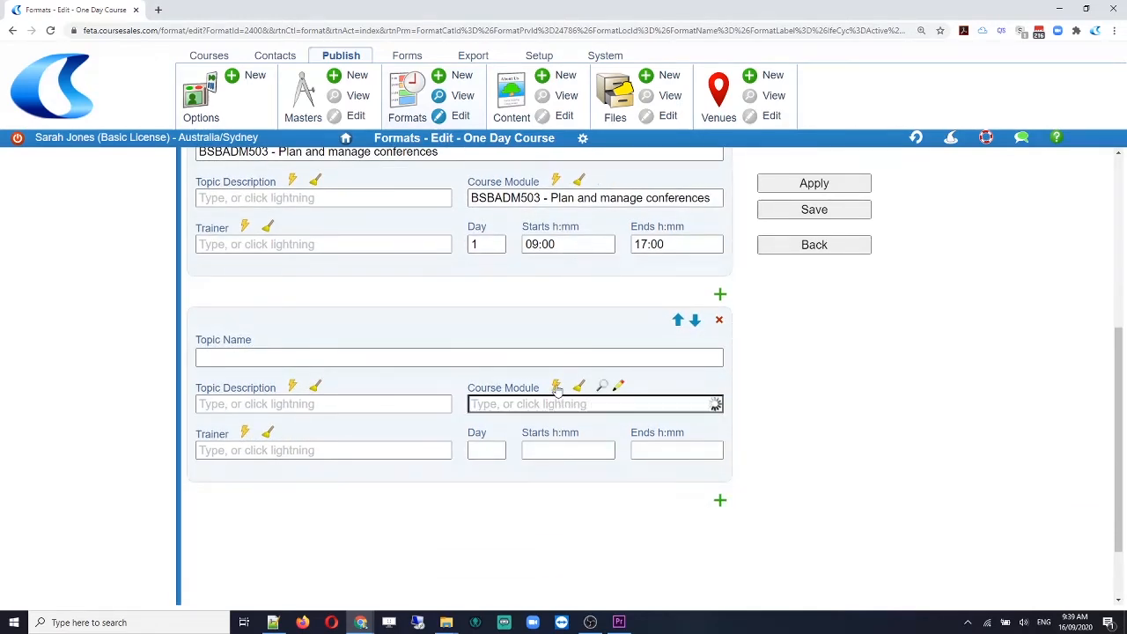
{"action": "left_click", "coordinate": [714, 402]}
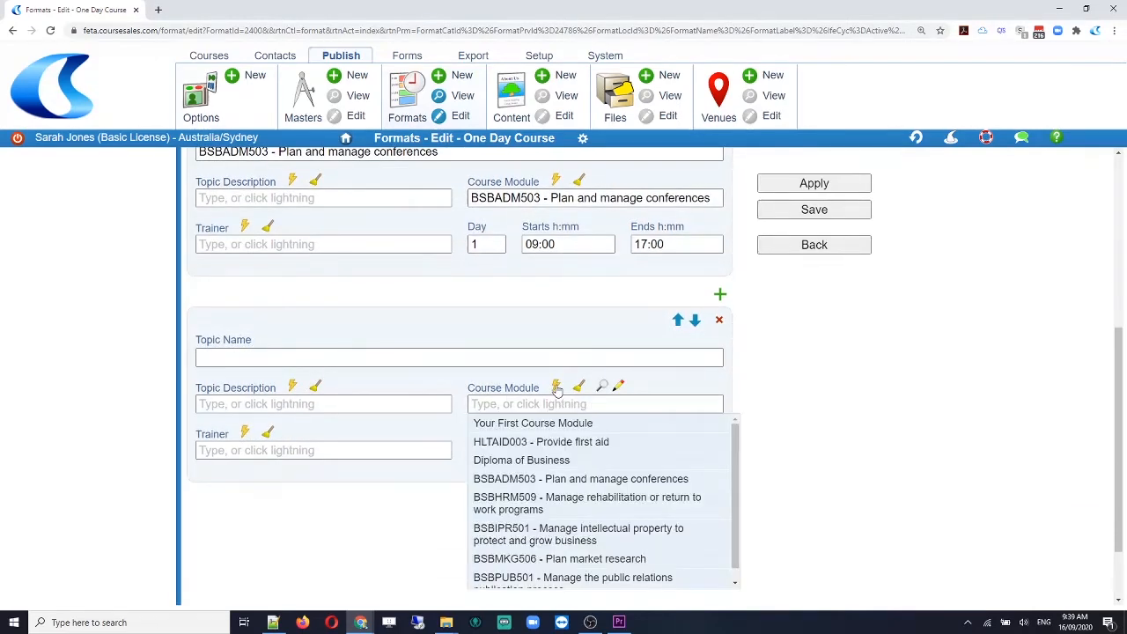
{"action": "left_click", "coordinate": [573, 505]}
Copy the second topic's course module text into its topic name.
{"action": "triple_click", "coordinate": [560, 405]}
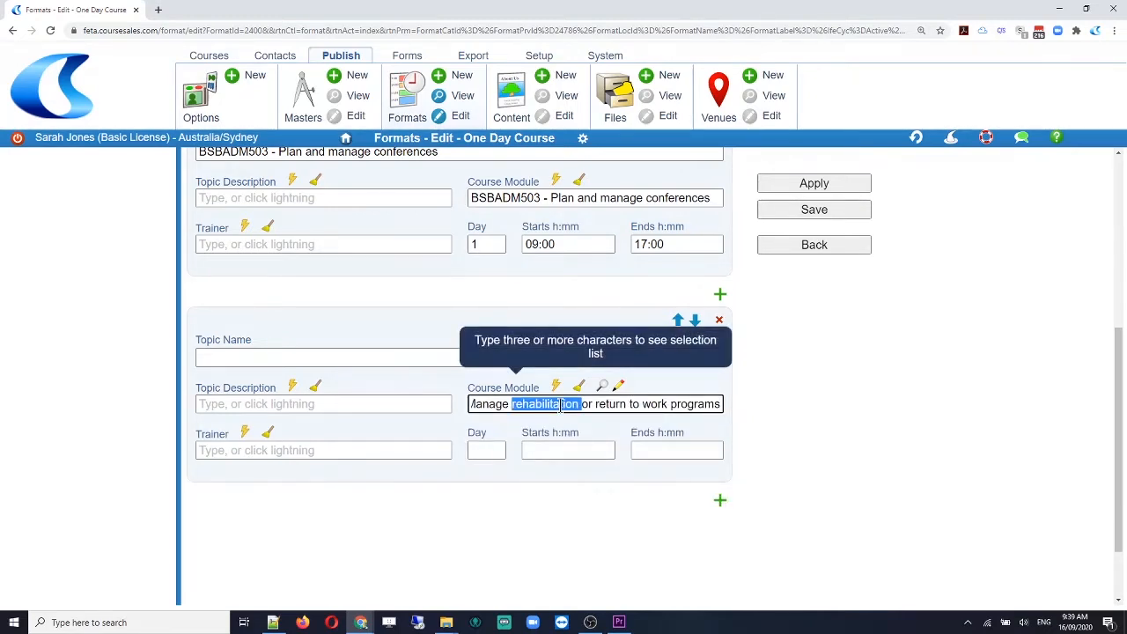
{"action": "left_click", "coordinate": [447, 361]}
{"action": "key", "text": "ctrl+v"}
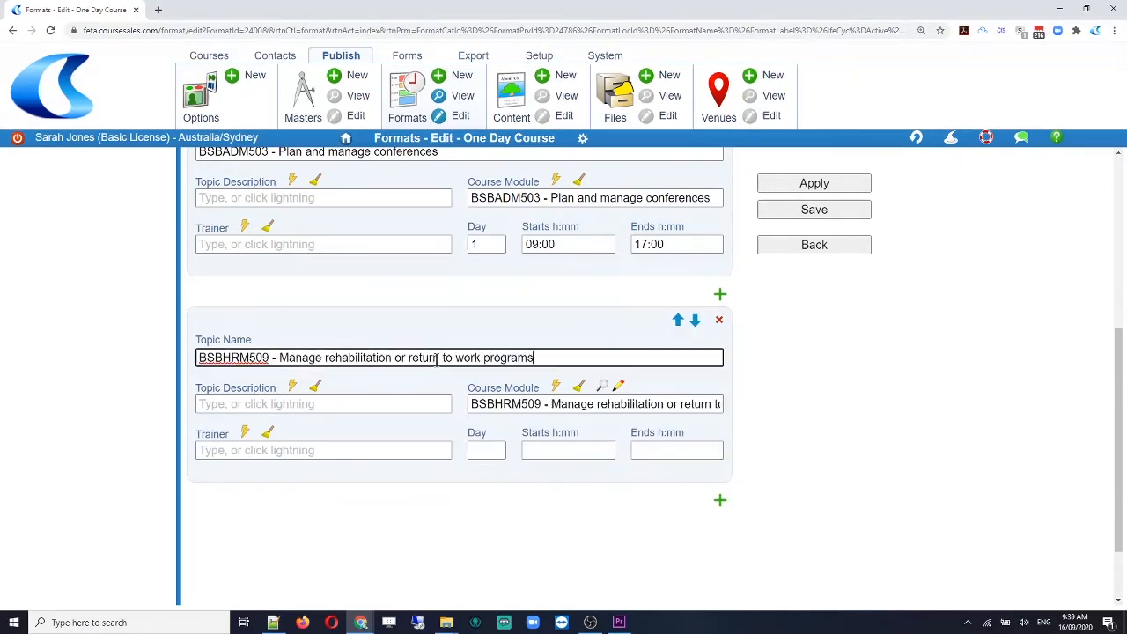
Schedule the second topic on day 2 from 10:00 to 17:00 and add a blank third topic below it.
{"action": "left_click", "coordinate": [482, 453]}
{"action": "left_click", "coordinate": [481, 452]}
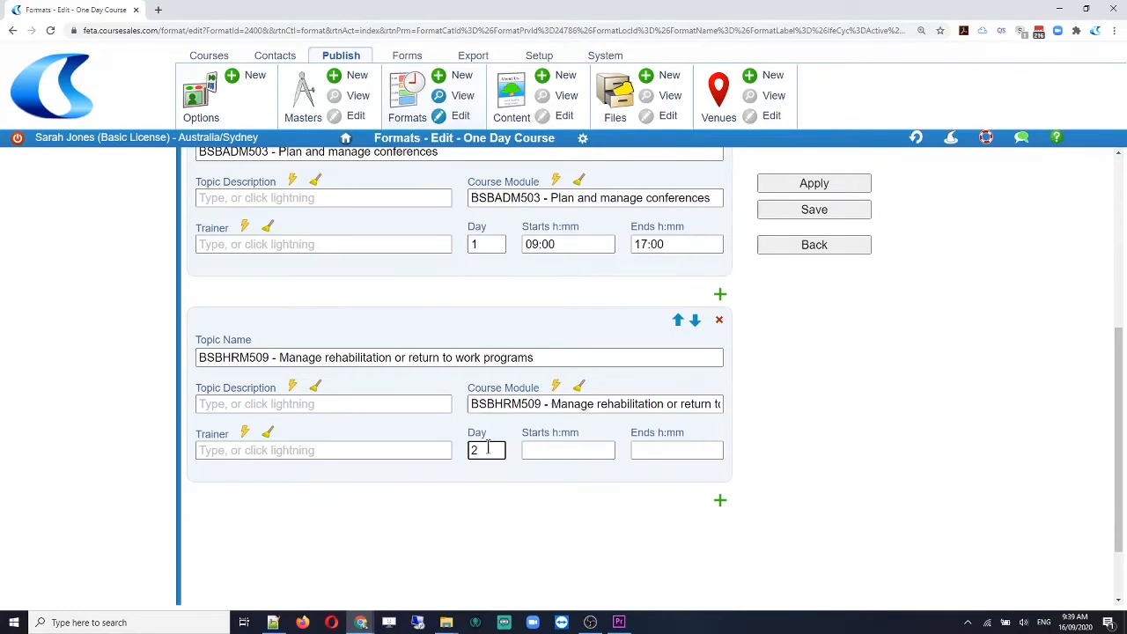
{"action": "left_click", "coordinate": [549, 450]}
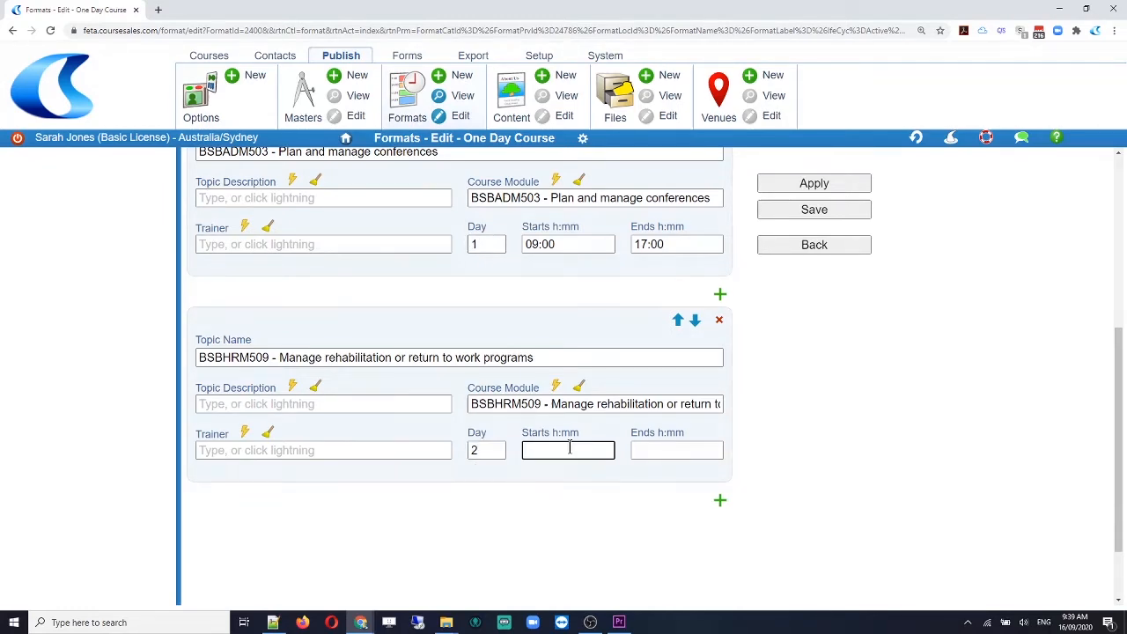
{"action": "type", "text": "10:00"}
{"action": "key", "text": "Tab"}
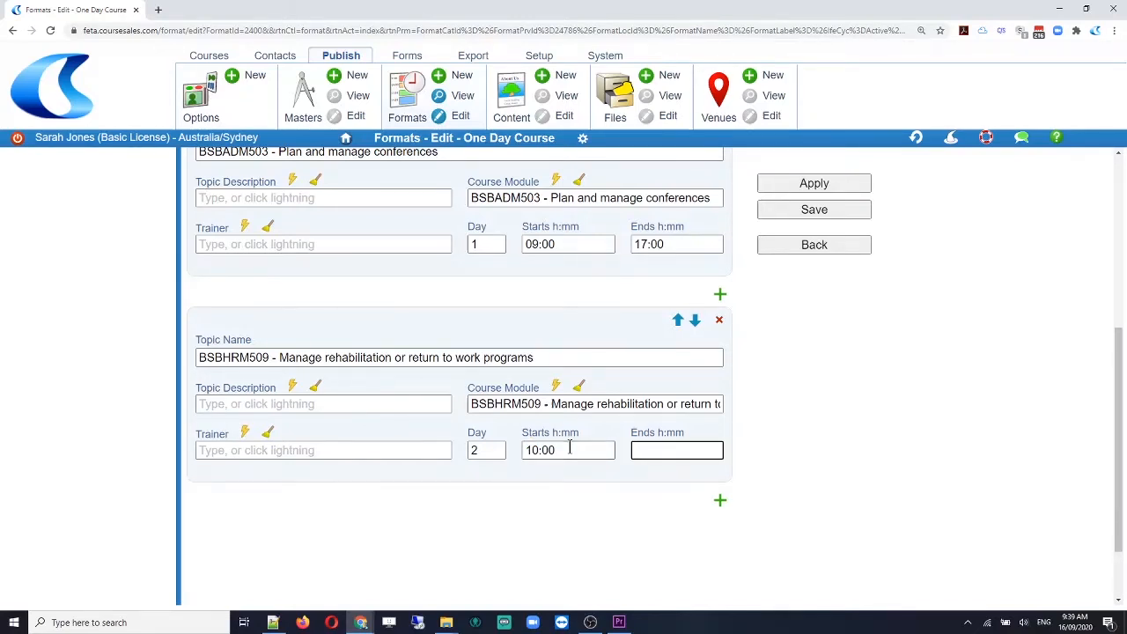
{"action": "type", "text": "17:00"}
{"action": "scroll", "coordinate": [742, 407], "scroll_direction": "down", "scroll_amount": 1}
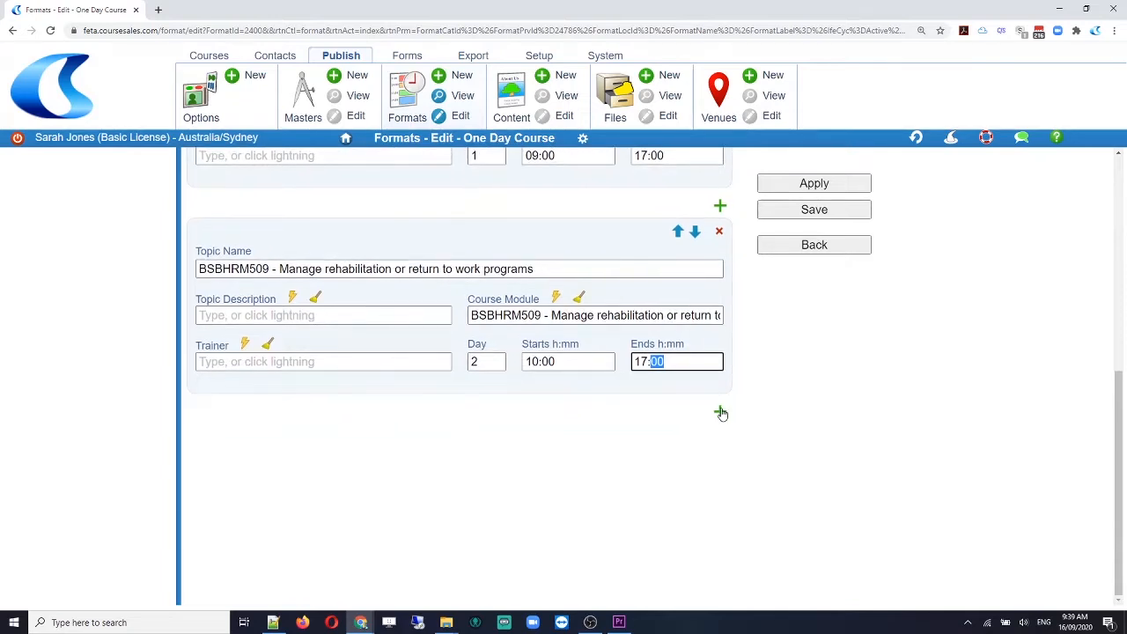
{"action": "left_click", "coordinate": [720, 411]}
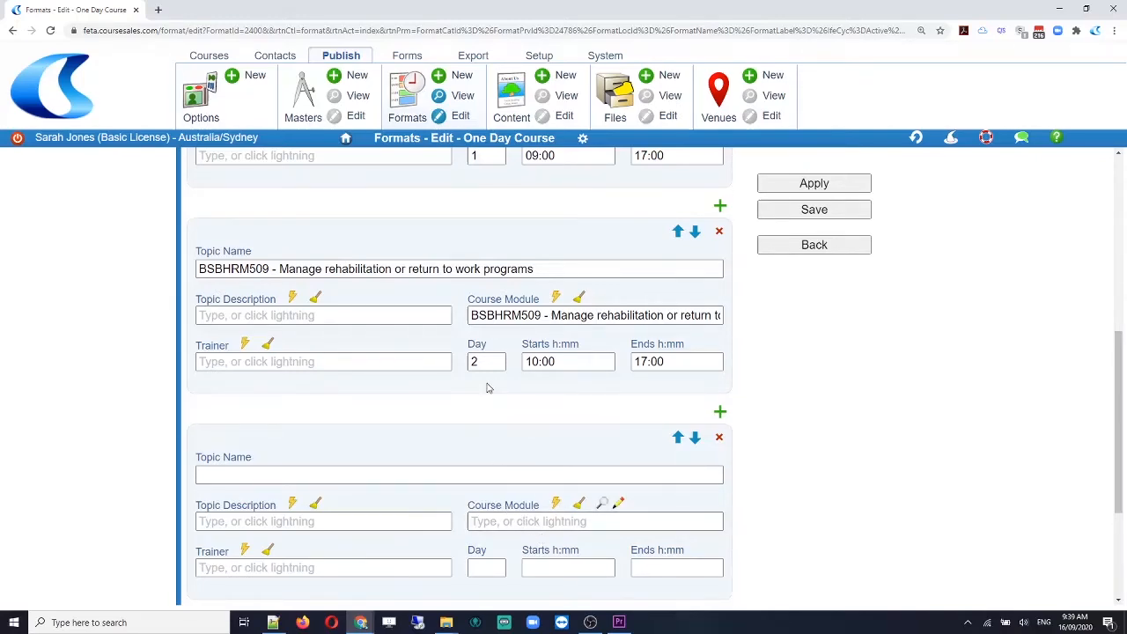
Re-enter the second topic's start time as 10:00.
{"action": "scroll", "coordinate": [518, 384], "scroll_direction": "up", "scroll_amount": 2}
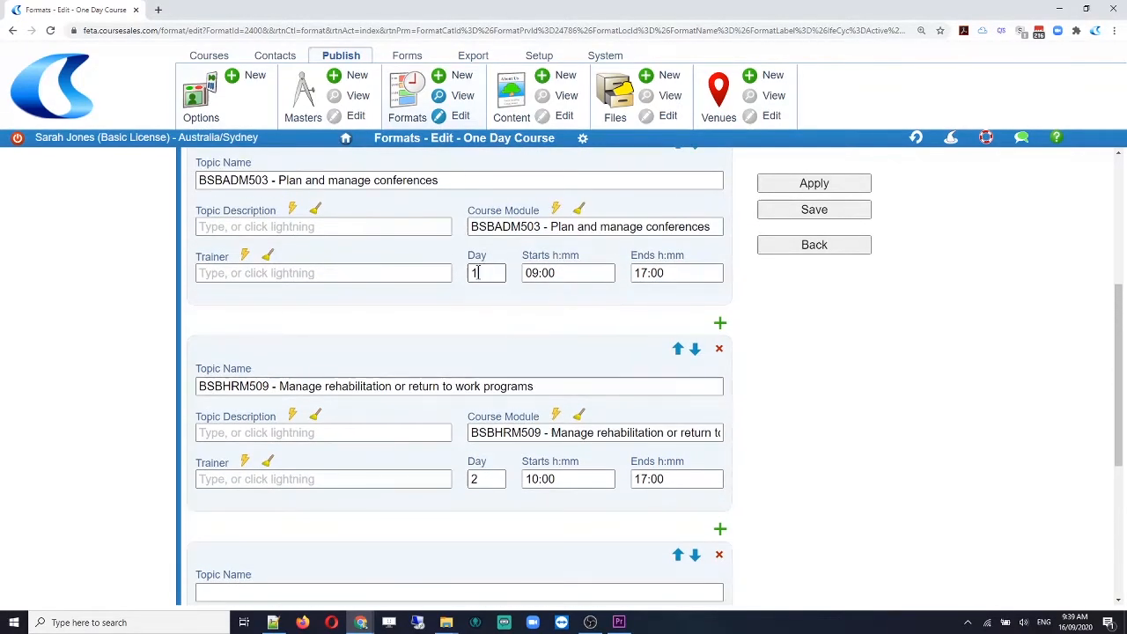
{"action": "scroll", "coordinate": [551, 479], "scroll_direction": "down", "scroll_amount": 6}
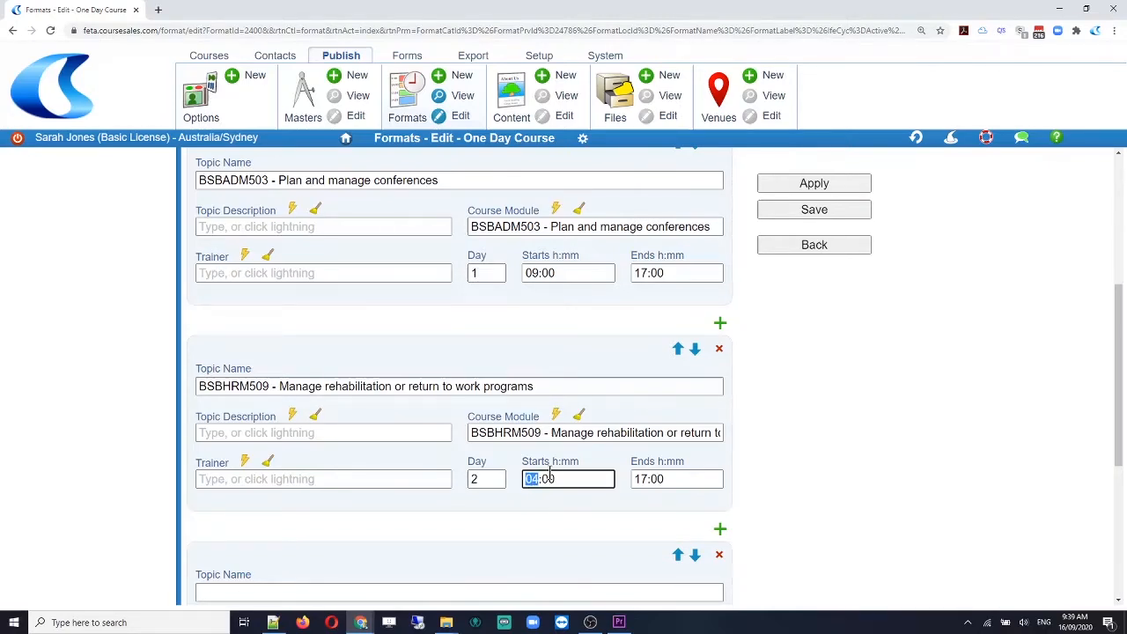
{"action": "type", "text": "0"}
{"action": "scroll", "coordinate": [770, 449], "scroll_direction": "down", "scroll_amount": 1}
{"action": "scroll", "coordinate": [771, 449], "scroll_direction": "down", "scroll_amount": 3}
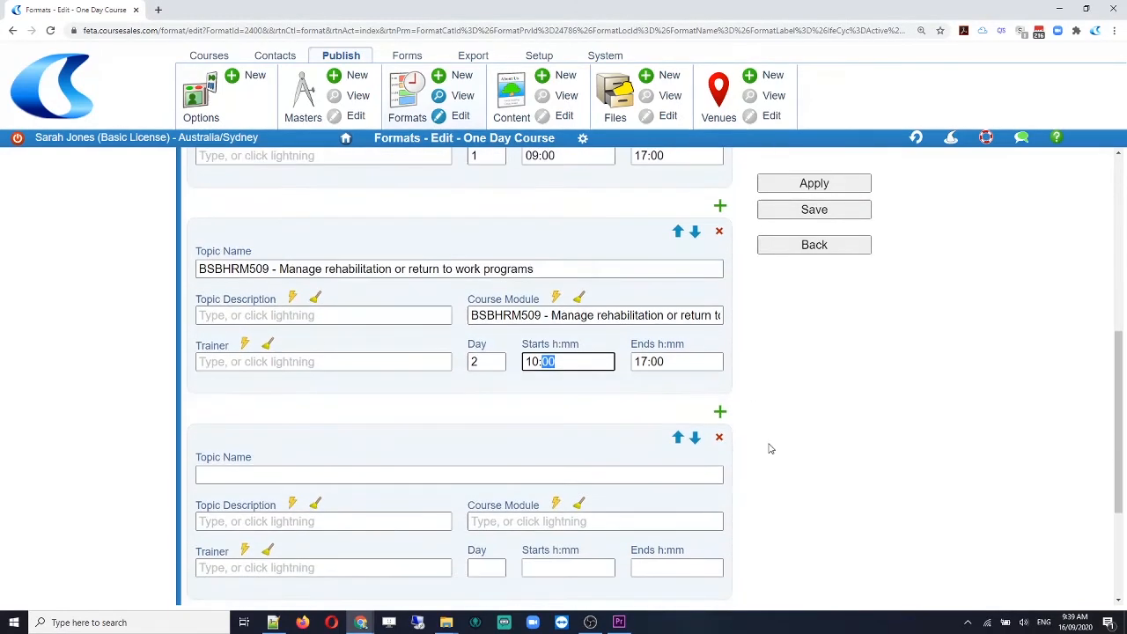
Schedule the blank third topic on day 8 from 09:00 to 17:00.
{"action": "left_click", "coordinate": [481, 452]}
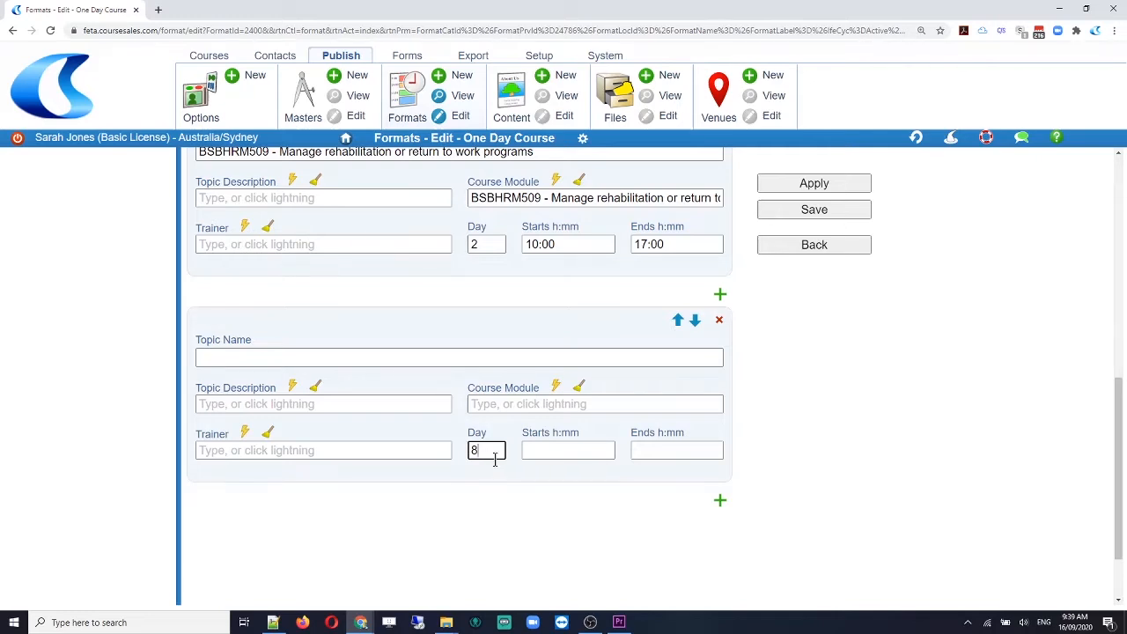
{"action": "left_click", "coordinate": [542, 452]}
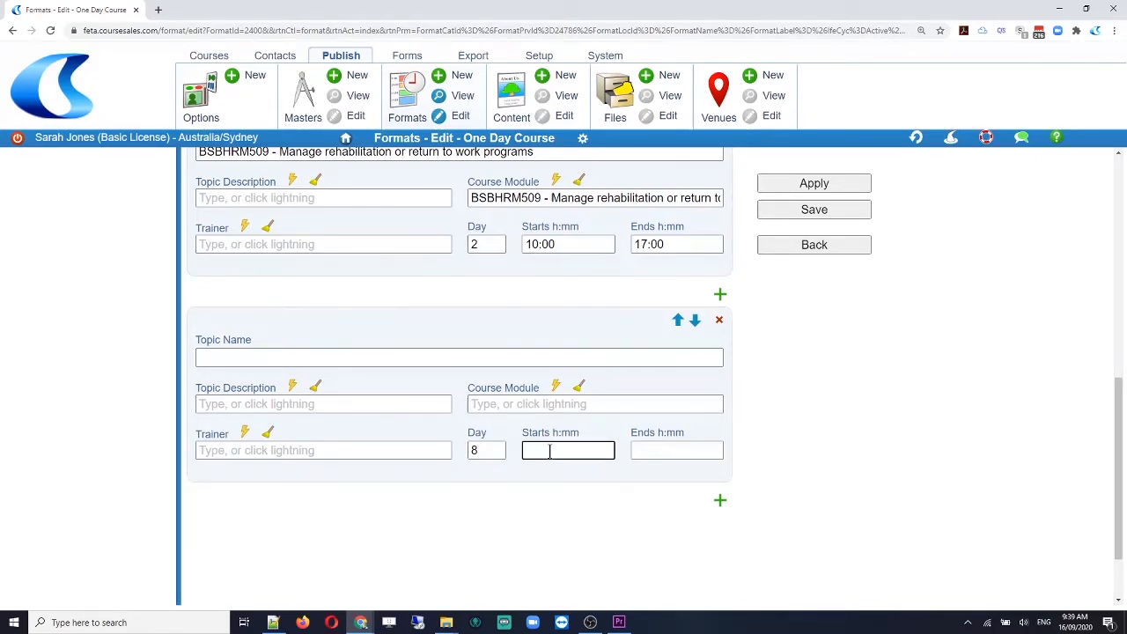
{"action": "type", "text": "09:00"}
{"action": "key", "text": "Tab"}
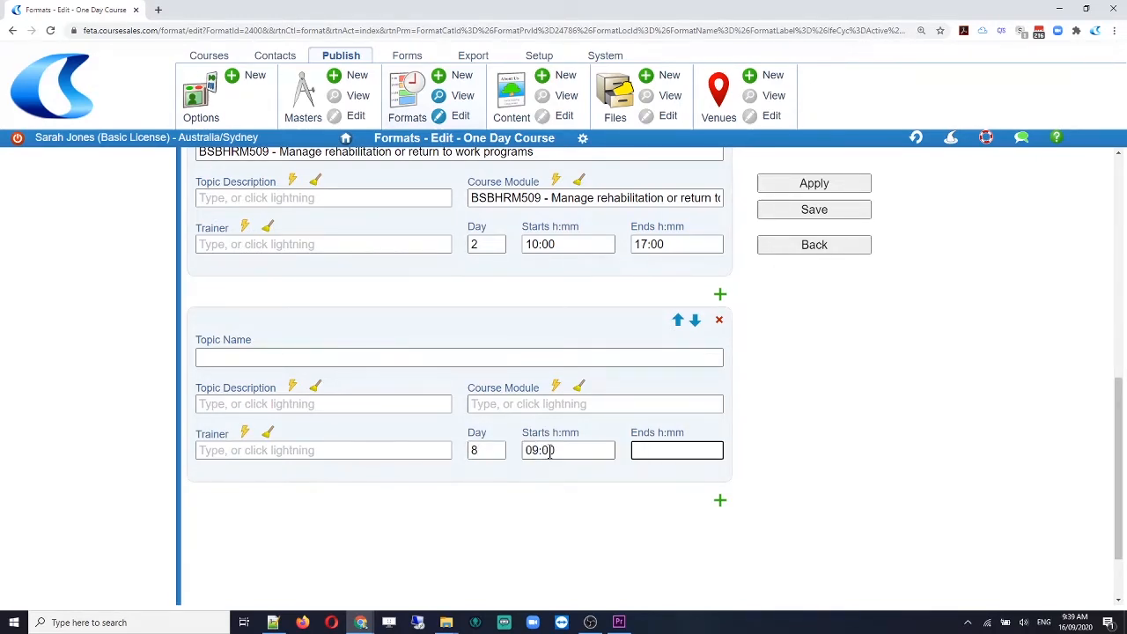
{"action": "type", "text": "17:00"}
Assign the BSBIPR501 - Manage intellectual property to protect and grow business course module to the third topic and copy that text into its topic name.
{"action": "left_click", "coordinate": [555, 388]}
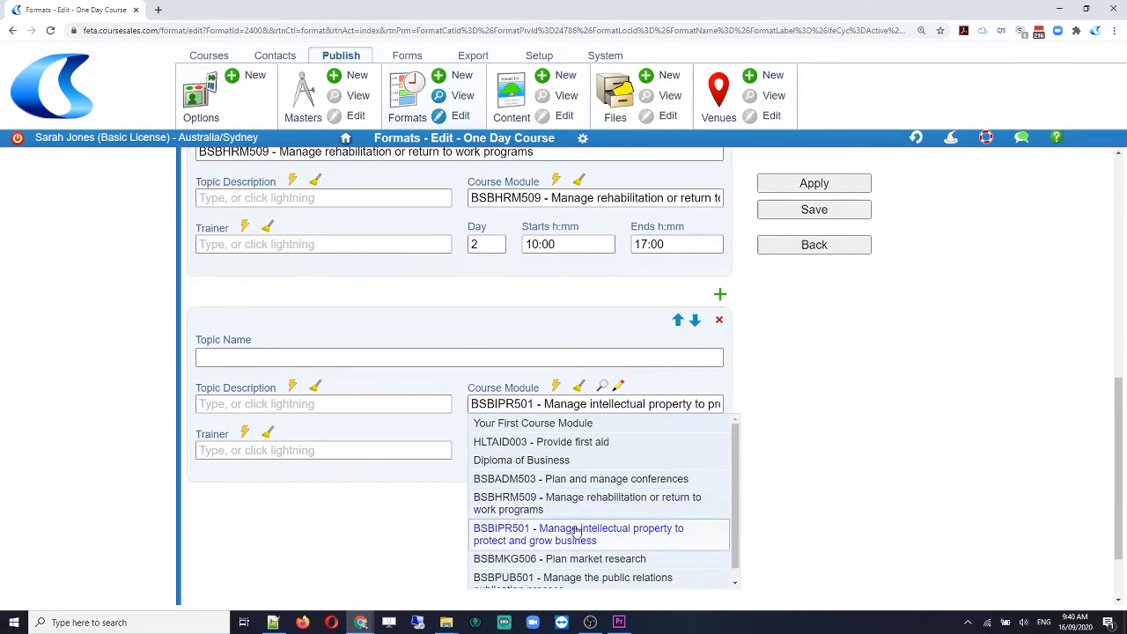
{"action": "left_click", "coordinate": [581, 537]}
{"action": "triple_click", "coordinate": [544, 406]}
{"action": "key", "text": "ctrl+c"}
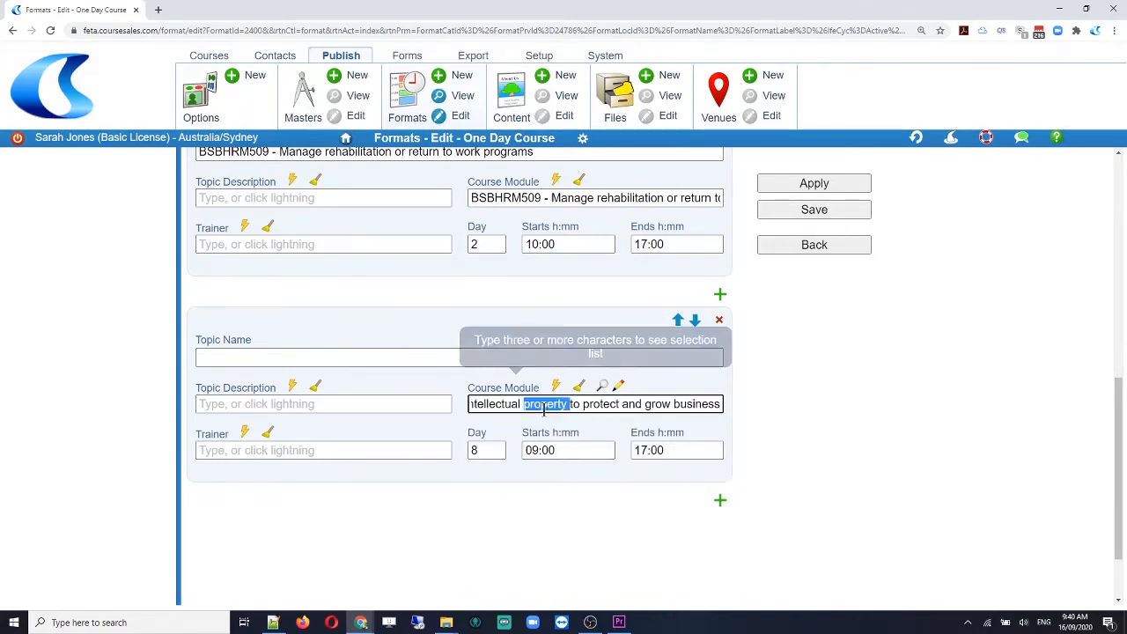
{"action": "left_click", "coordinate": [361, 357]}
{"action": "key", "text": "ctrl+v"}
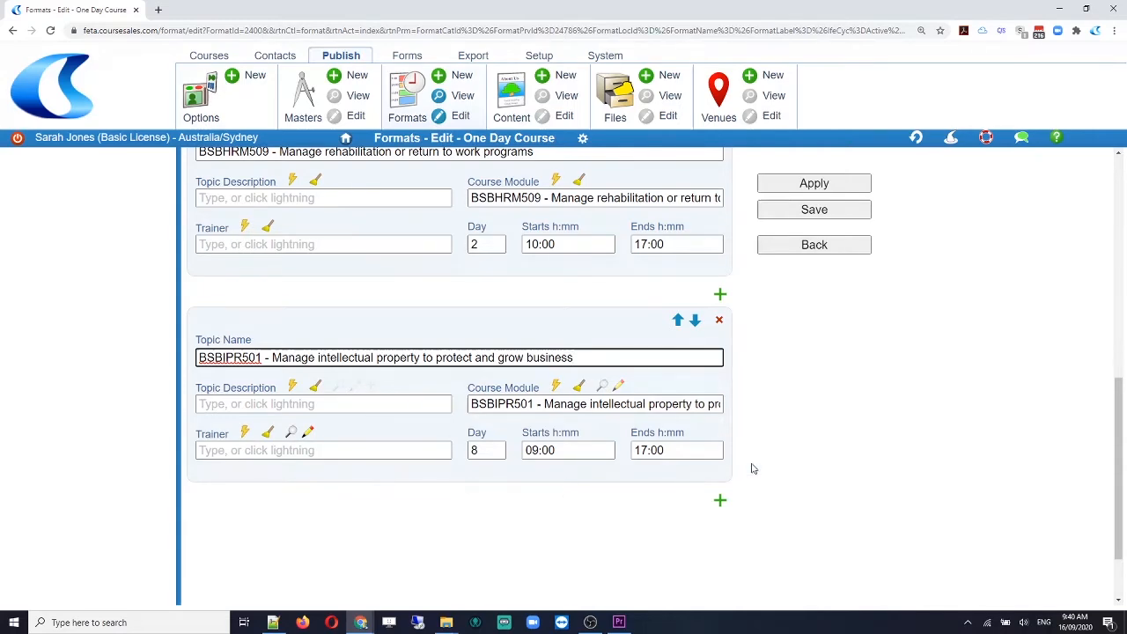
Save the course format with its three scheduled topics.
{"action": "scroll", "coordinate": [752, 468], "scroll_direction": "down", "scroll_amount": 2}
{"action": "scroll", "coordinate": [752, 468], "scroll_direction": "up", "scroll_amount": 3}
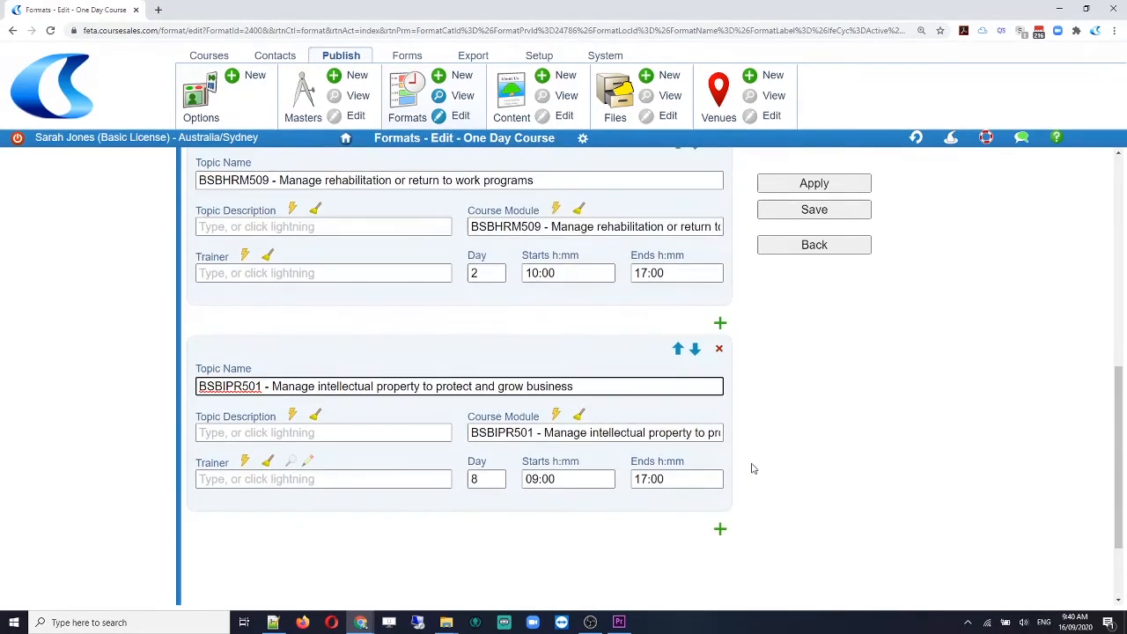
{"action": "scroll", "coordinate": [752, 468], "scroll_direction": "down", "scroll_amount": 1}
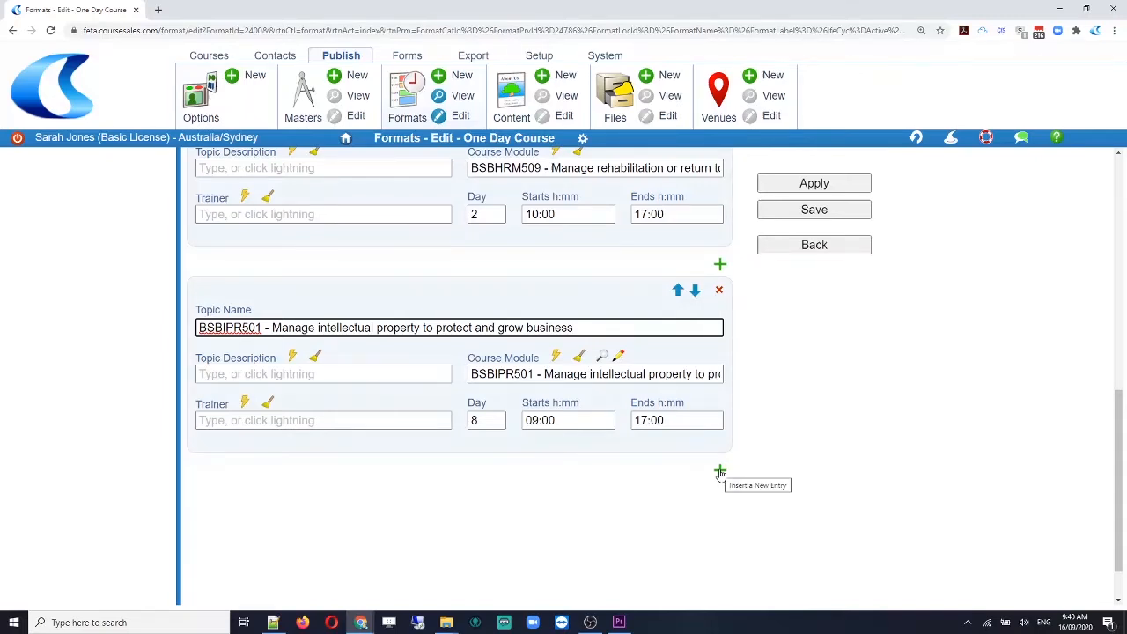
{"action": "left_click", "coordinate": [821, 216]}
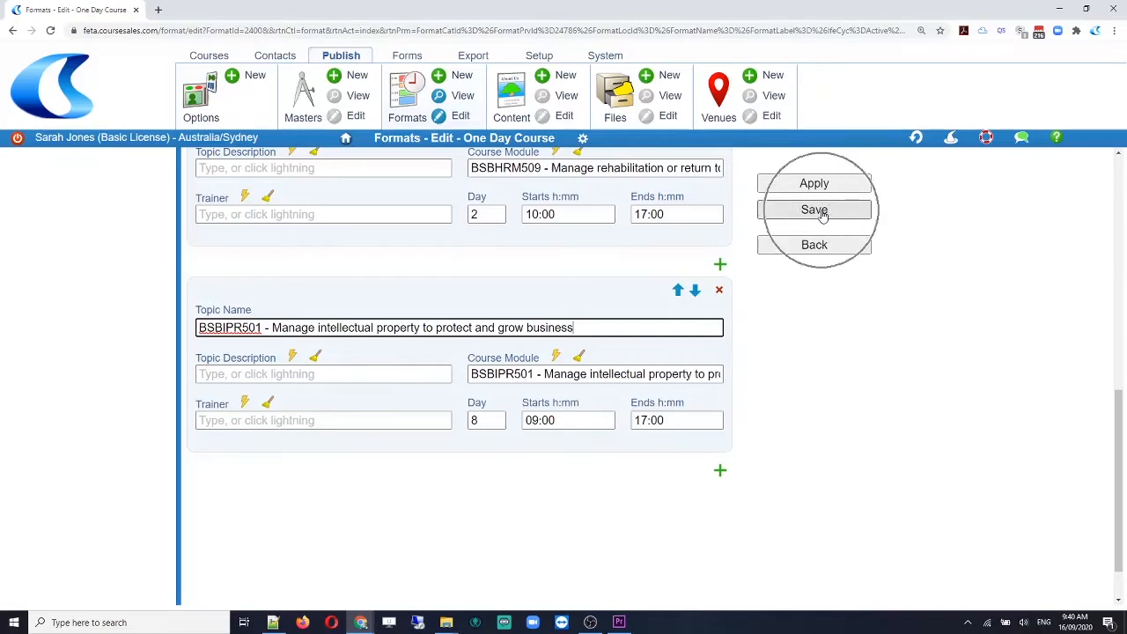
{"action": "left_click", "coordinate": [822, 216]}
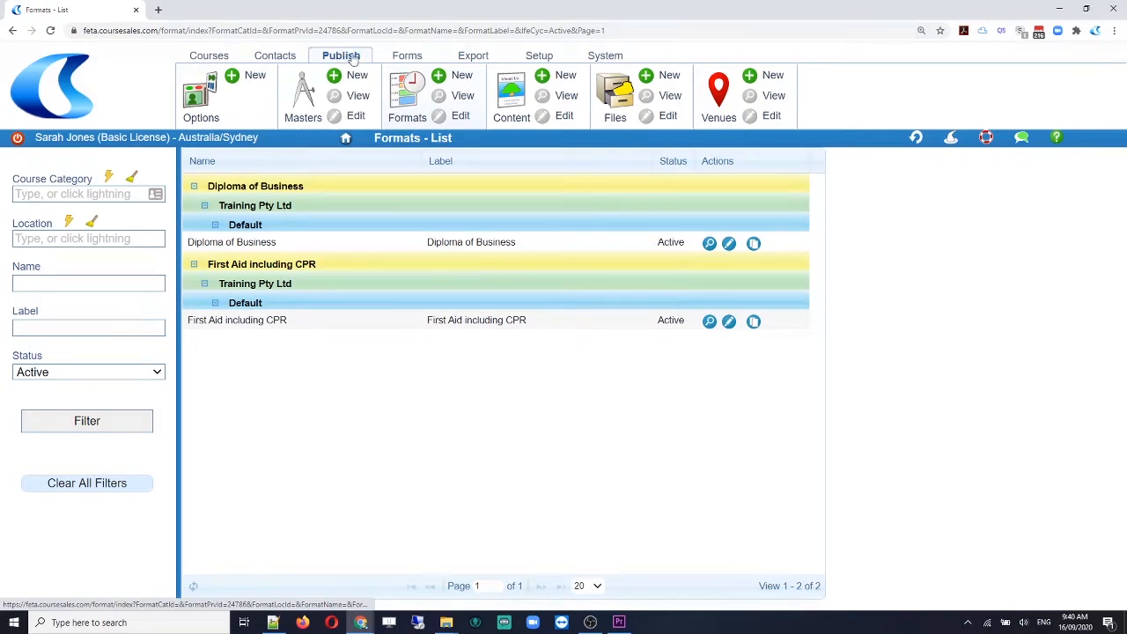
Create a new content record of type Course Description and assign it the First Aid including CPR course category.
{"action": "left_click", "coordinate": [513, 93]}
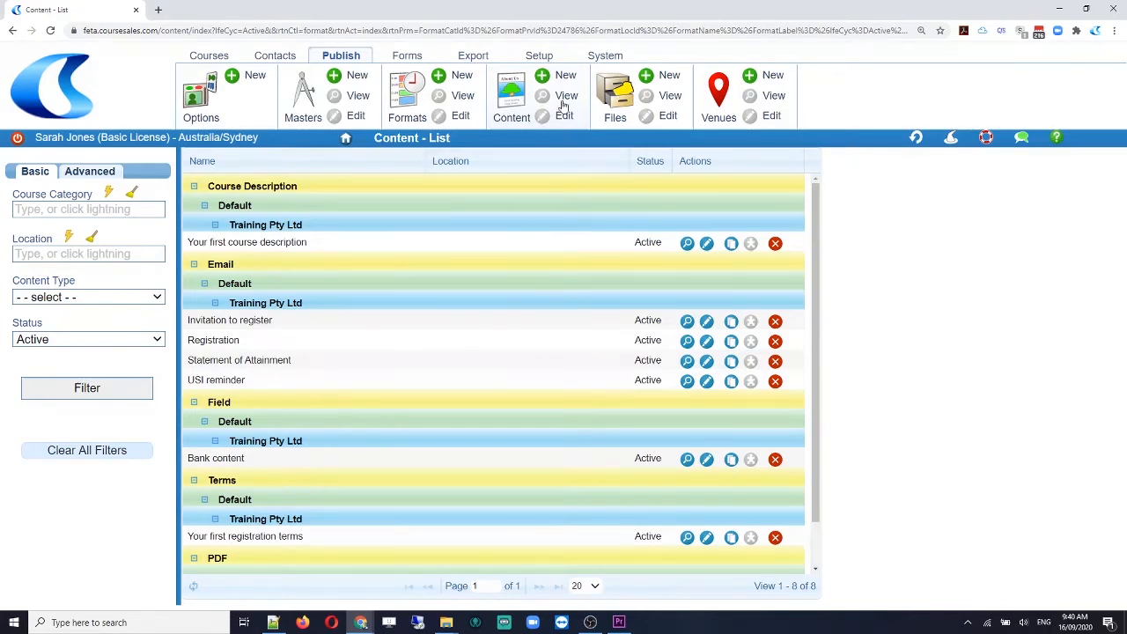
{"action": "left_click", "coordinate": [556, 75]}
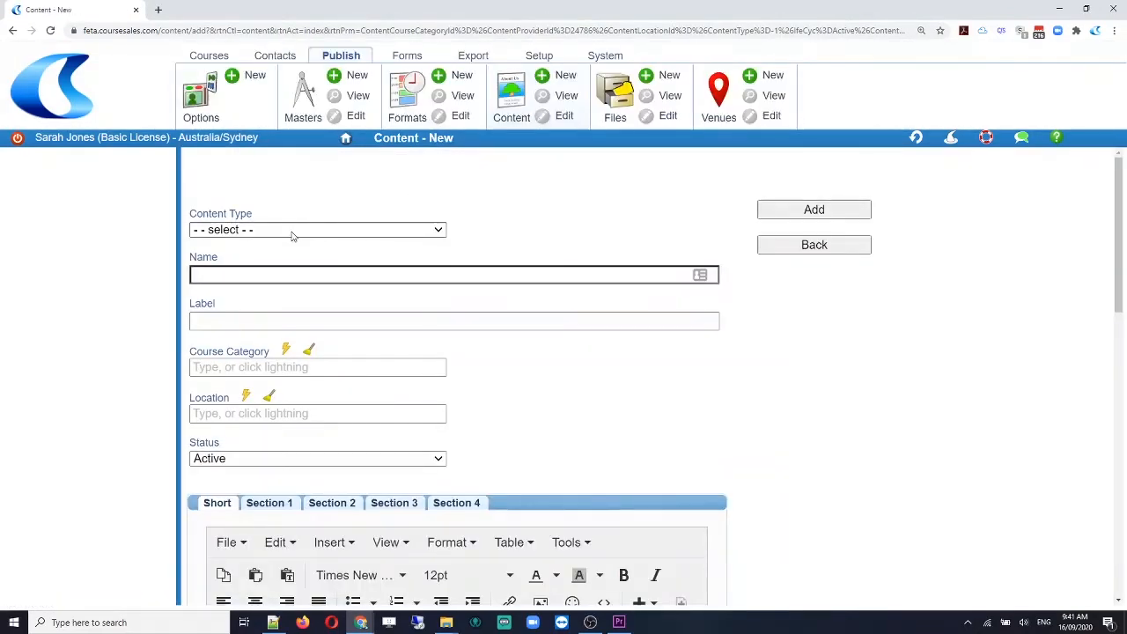
{"action": "left_click", "coordinate": [293, 231]}
{"action": "left_click", "coordinate": [299, 269]}
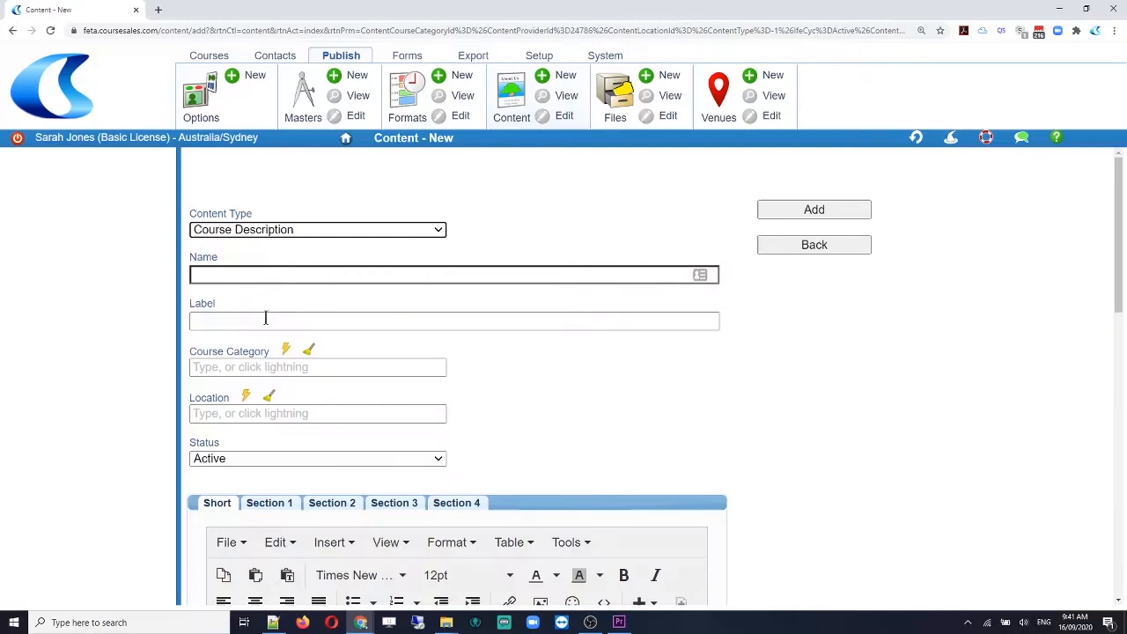
{"action": "left_click", "coordinate": [267, 367]}
{"action": "type", "text": "fir"}
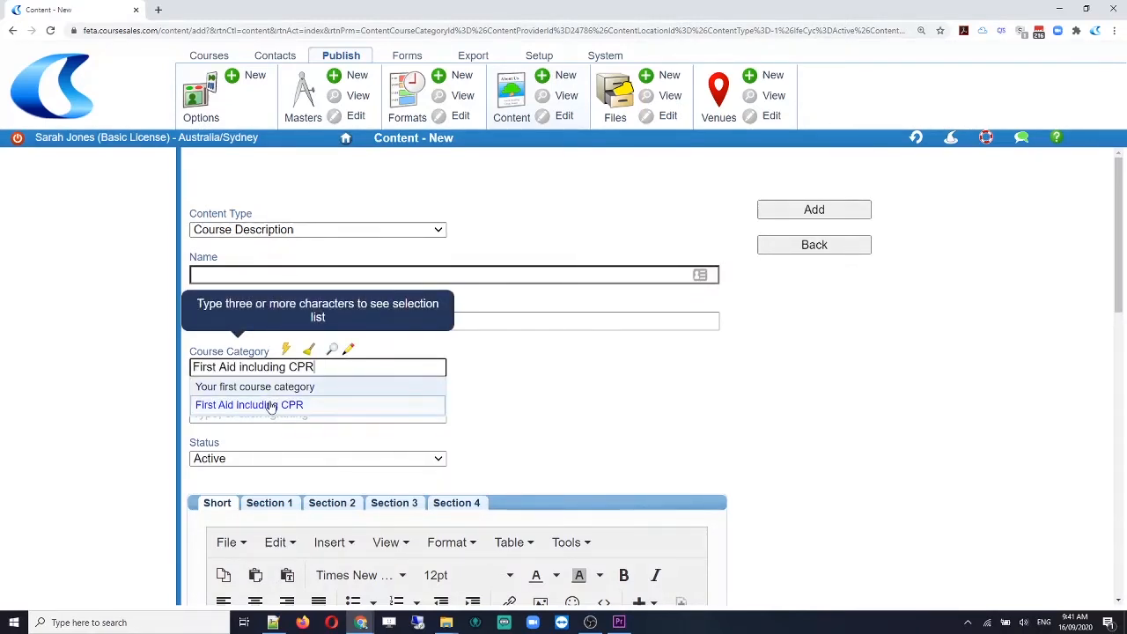
{"action": "left_click", "coordinate": [290, 404]}
Copy the course category text First Aid including CPR into the content's name and label.
{"action": "left_click_drag", "start_coordinate": [315, 366], "coordinate": [176, 369]}
{"action": "key", "text": "ctrl+c"}
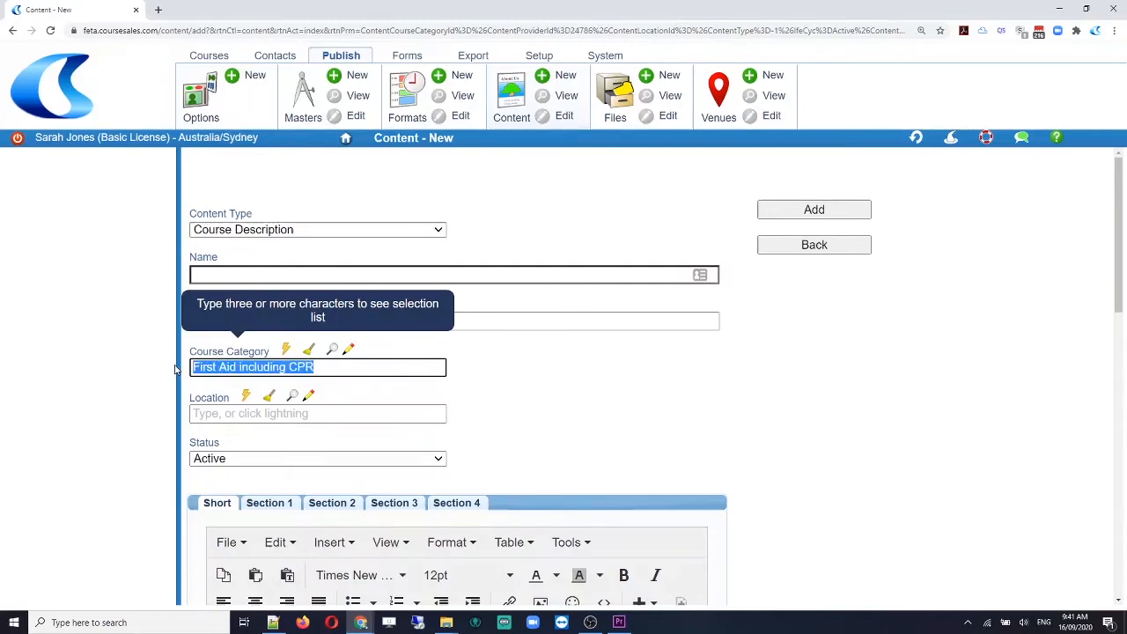
{"action": "left_click", "coordinate": [261, 275]}
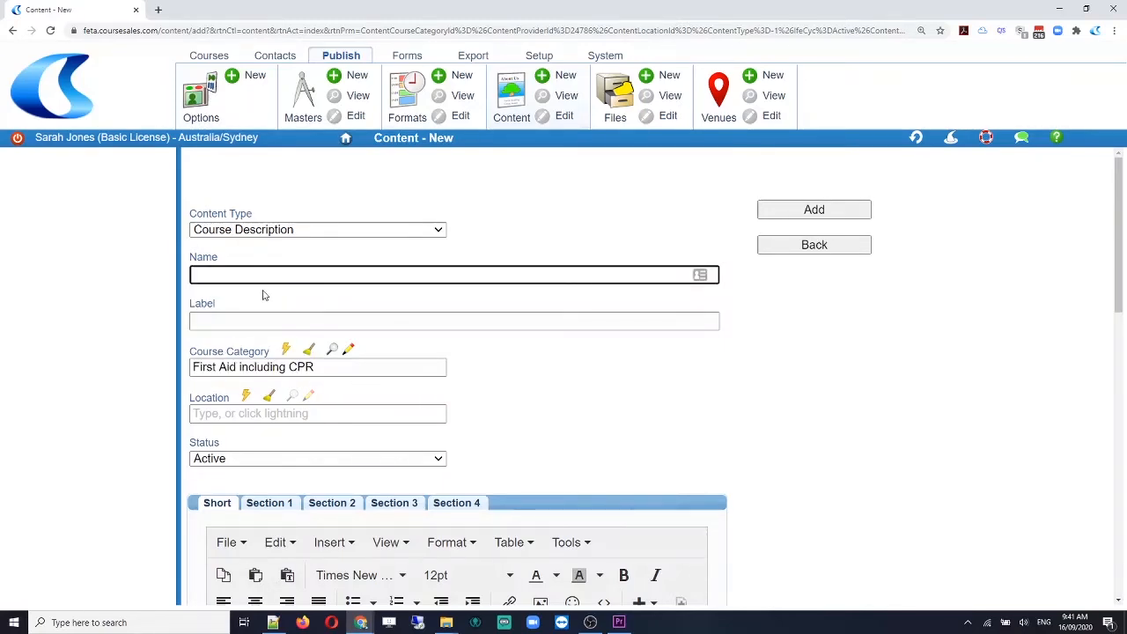
{"action": "key", "text": "ctrl+v"}
{"action": "left_click", "coordinate": [215, 328]}
{"action": "key", "text": "ctrl+v"}
{"action": "scroll", "coordinate": [555, 370], "scroll_direction": "down", "scroll_amount": 3}
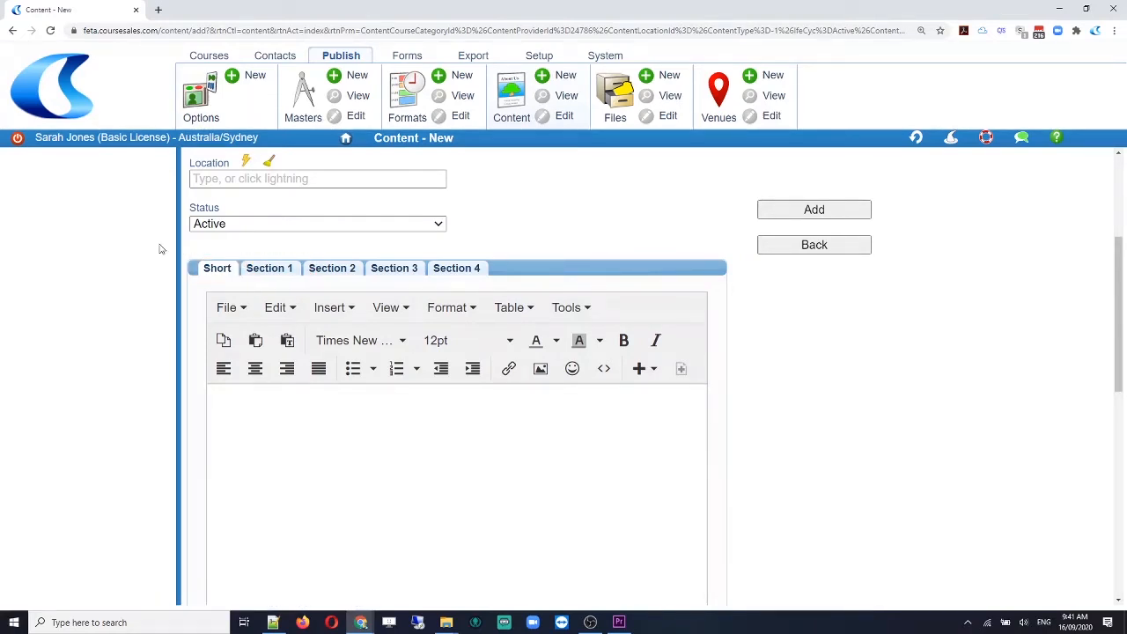
{"action": "left_click", "coordinate": [279, 268]}
{"action": "left_click", "coordinate": [216, 267]}
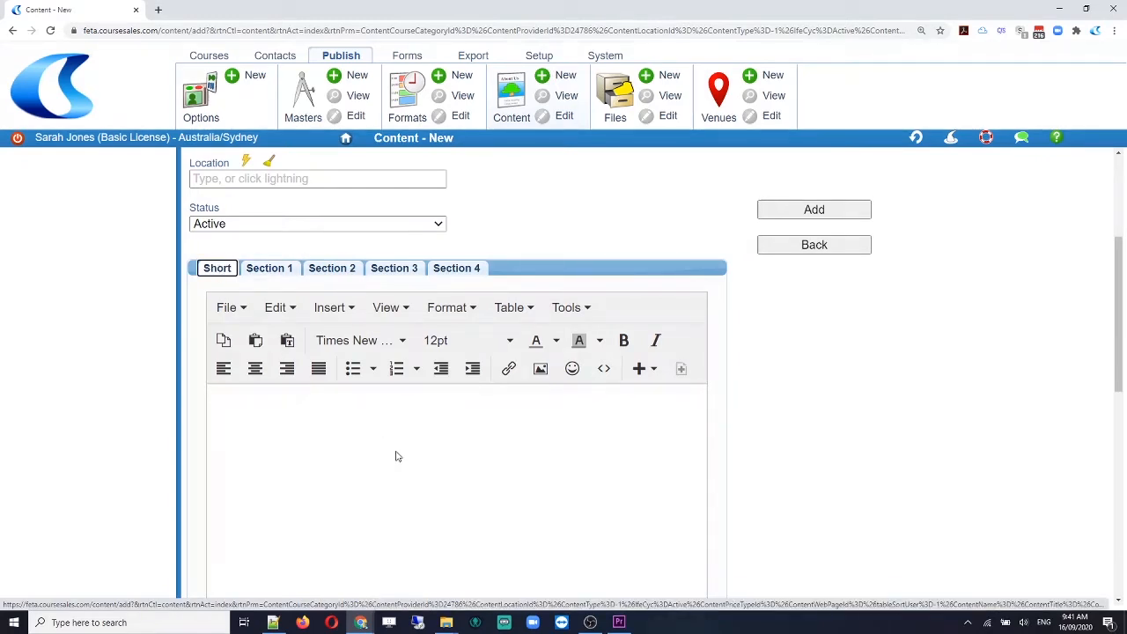
Open the training.gov.au website in a new browser tab.
{"action": "left_click", "coordinate": [158, 9]}
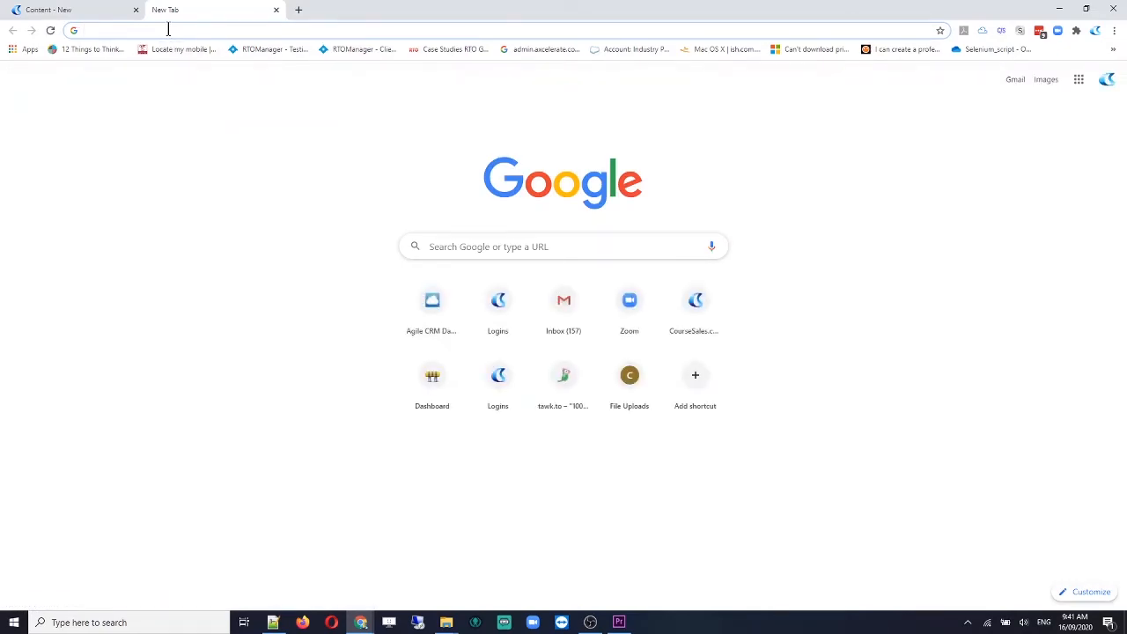
{"action": "type", "text": "training"}
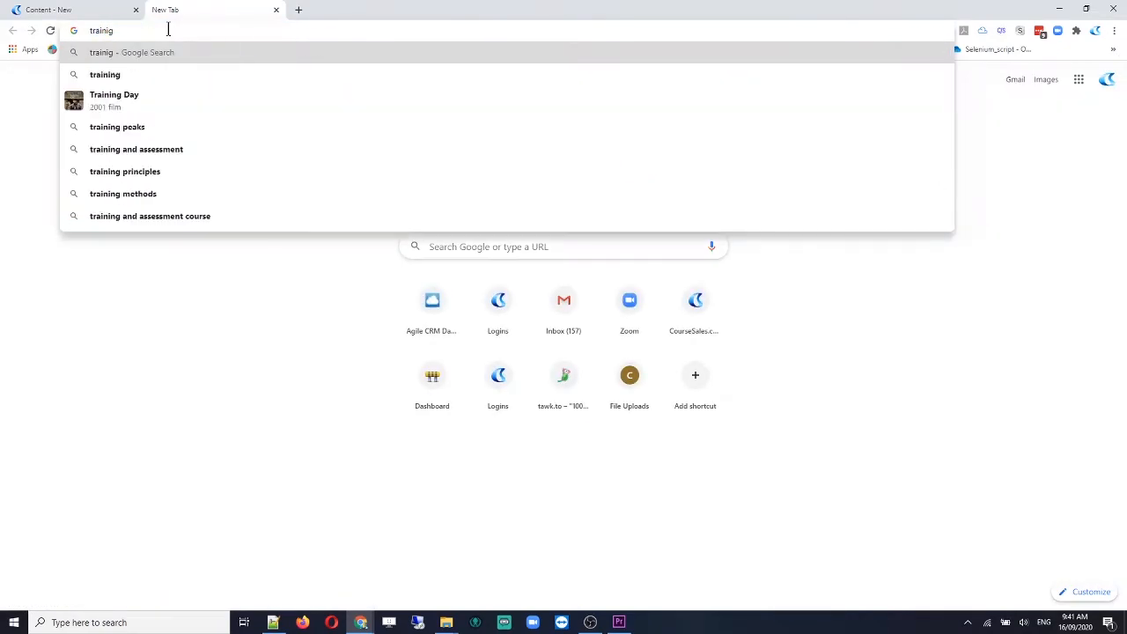
{"action": "key", "text": "BackSpace"}
{"action": "key", "text": "BackSpace"}
{"action": "key", "text": "BackSpace"}
{"action": "type", "text": "ing.gov.au"}
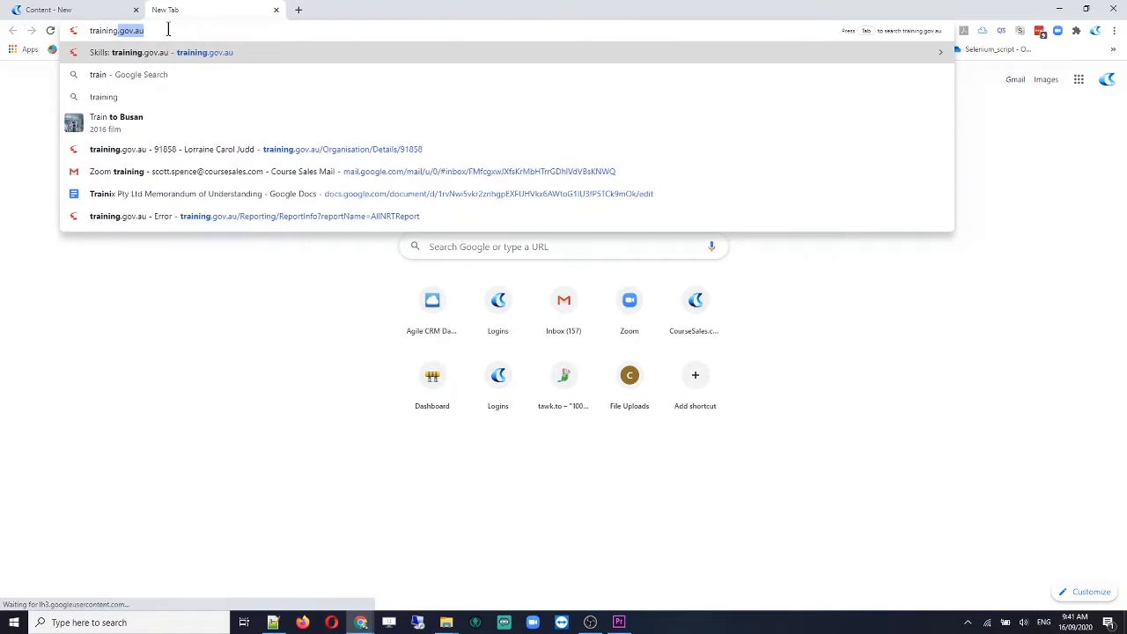
{"action": "key", "text": "Return"}
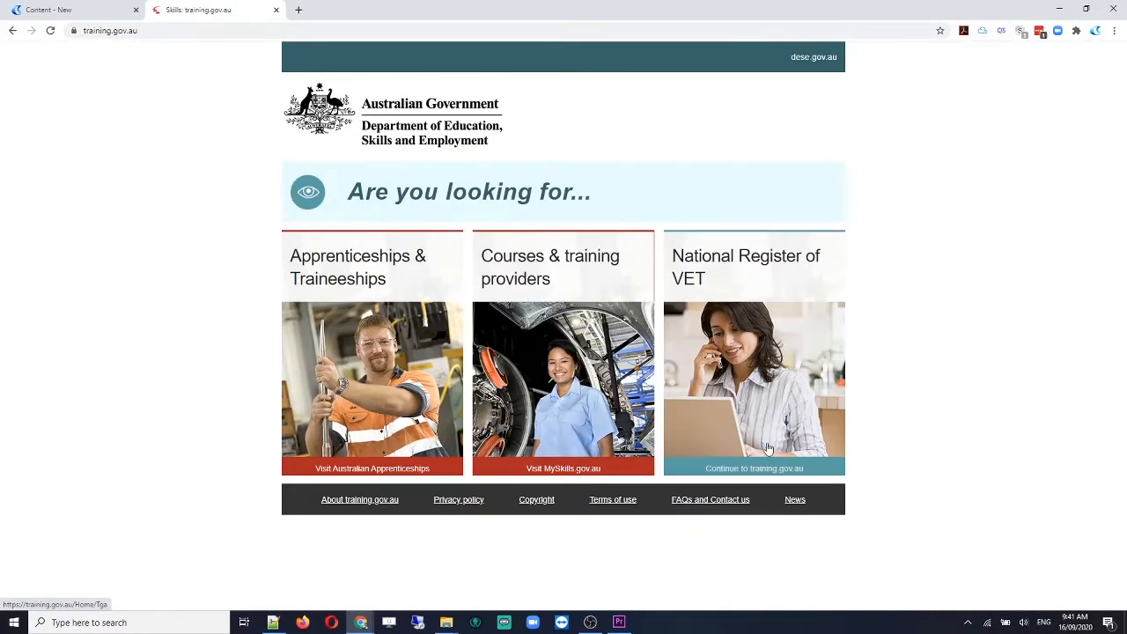
Continue to the National Register of VET and search nationally recognised training for the code hltaid003.
{"action": "left_click", "coordinate": [767, 471]}
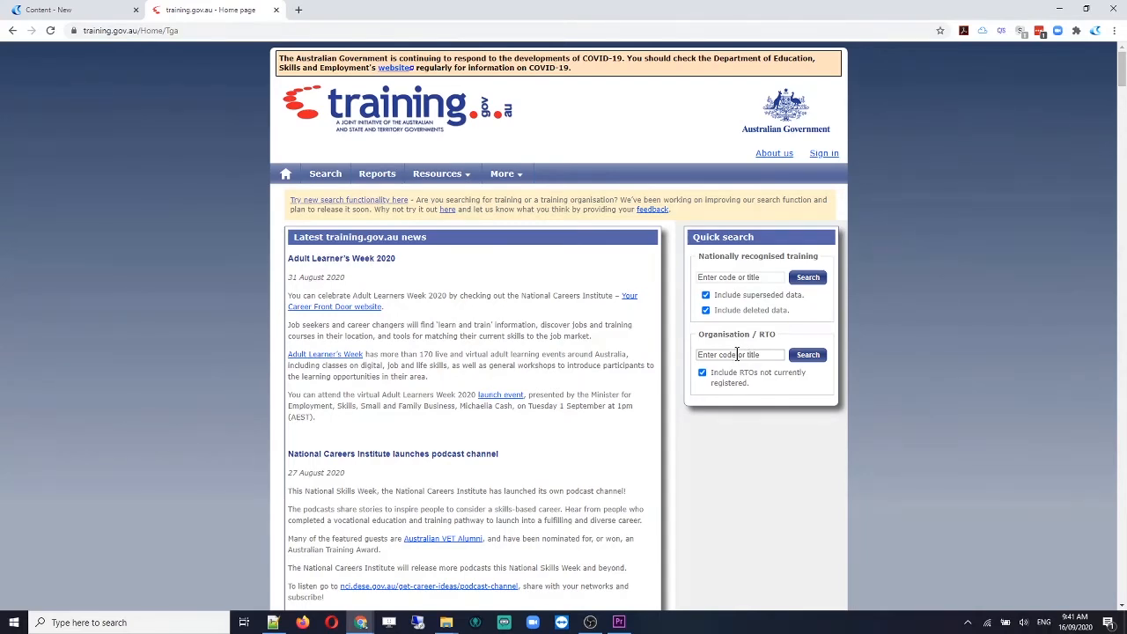
{"action": "left_click", "coordinate": [715, 278]}
{"action": "type", "text": "hltaid003"}
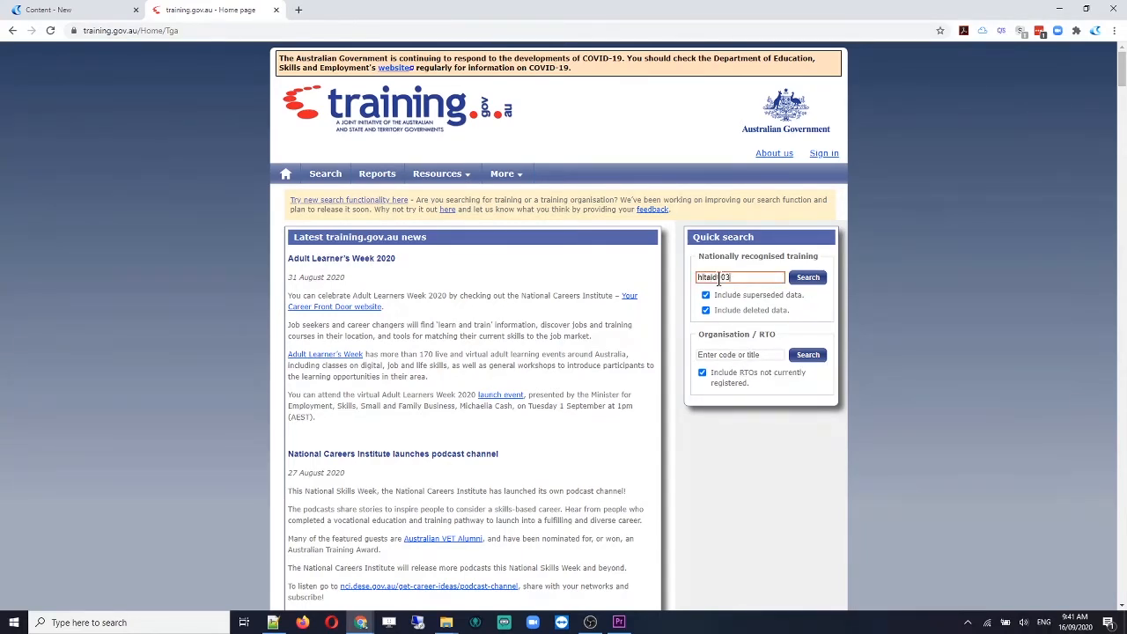
{"action": "left_click", "coordinate": [815, 281]}
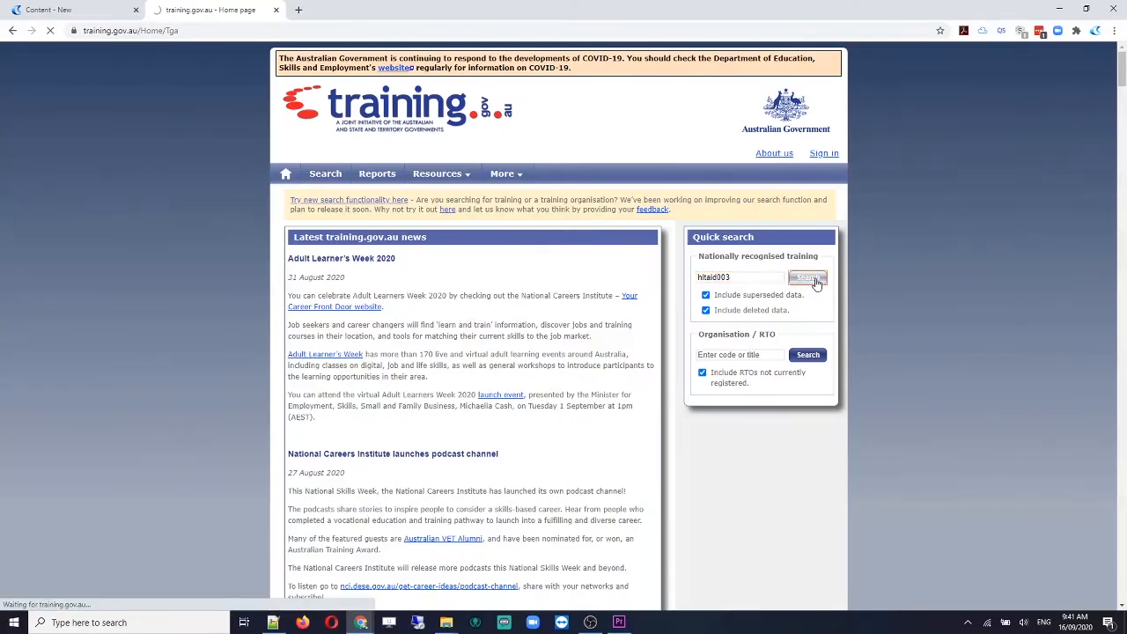
{"action": "left_click", "coordinate": [77, 11]}
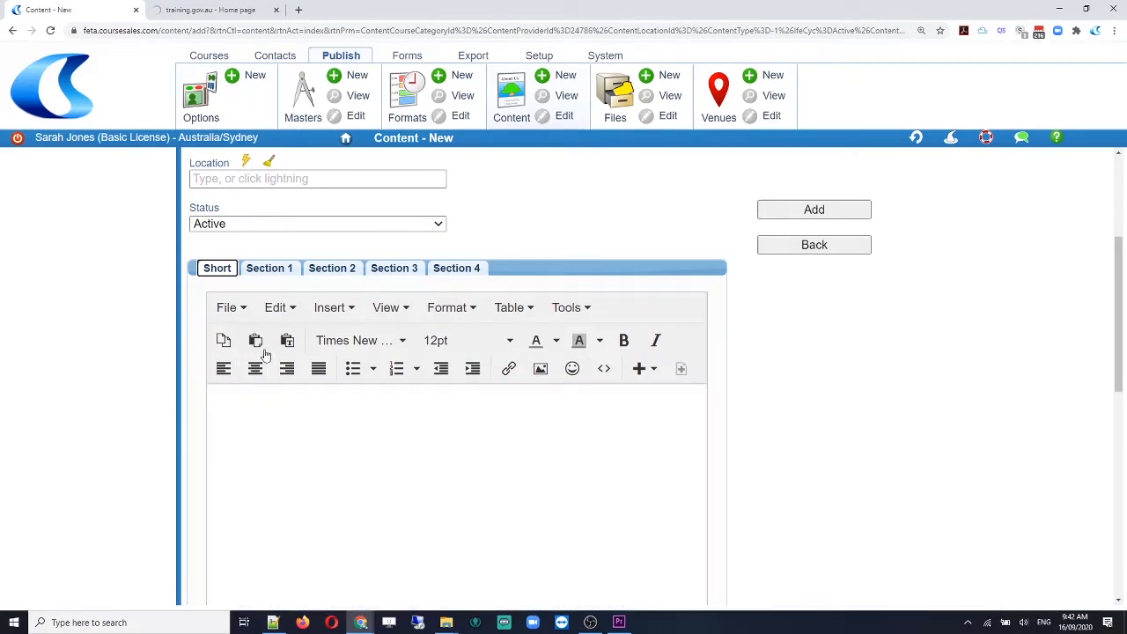
{"action": "left_click", "coordinate": [283, 307]}
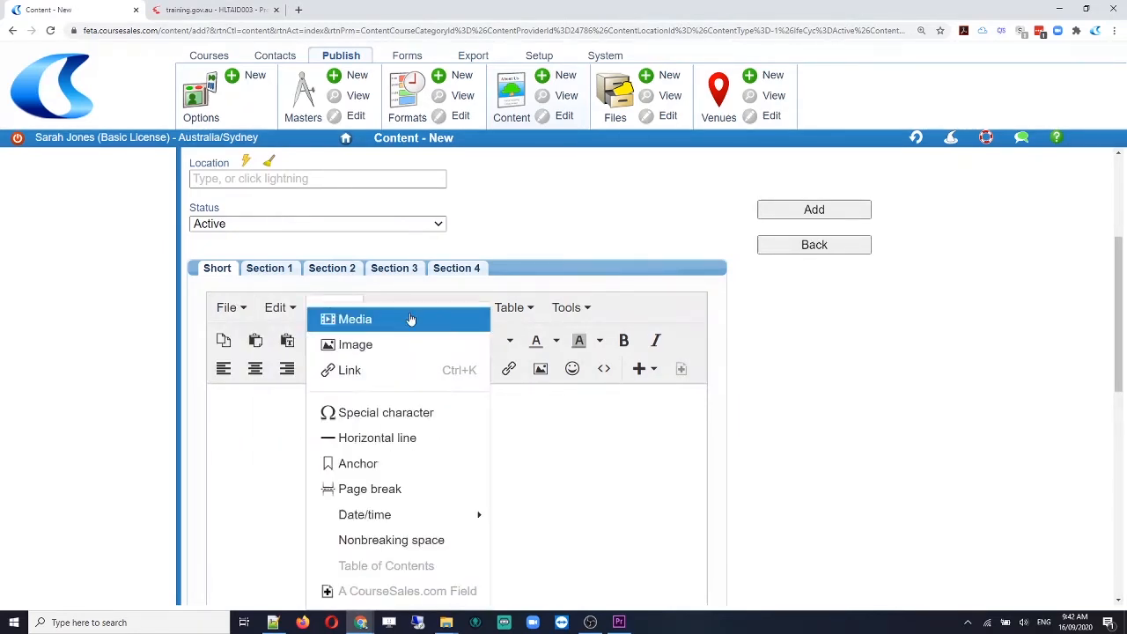
{"action": "mouse_move", "coordinate": [456, 302]}
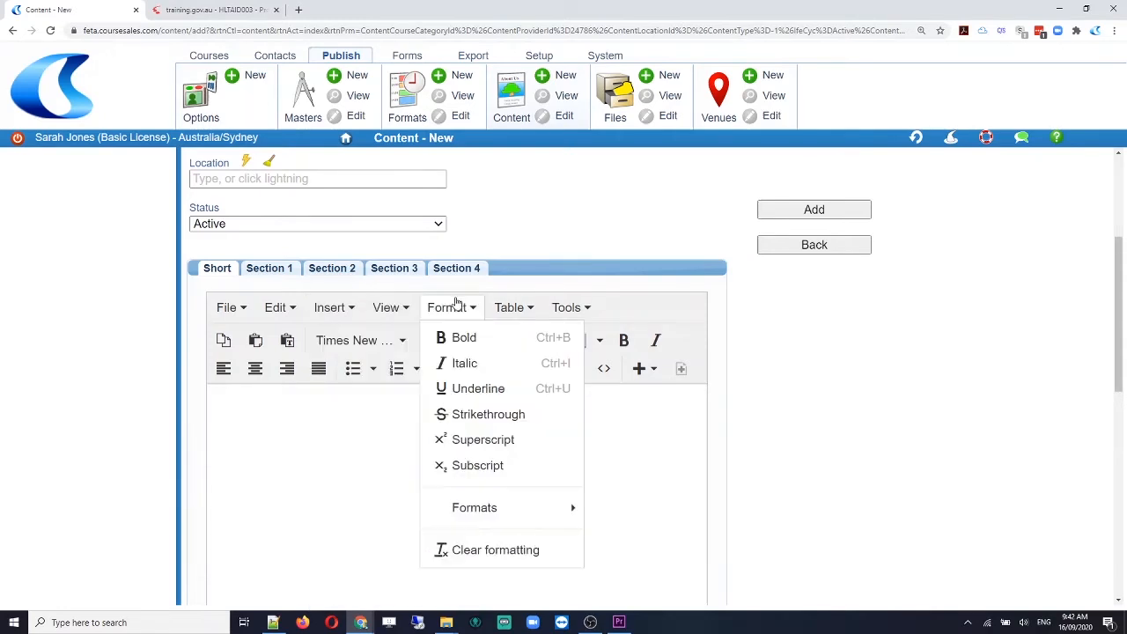
{"action": "left_click", "coordinate": [361, 426]}
On the training.gov.au HLTAID003 page, copy the non-italic Application paragraph describing the skills and knowledge for providing first aid.
{"action": "left_click", "coordinate": [209, 10]}
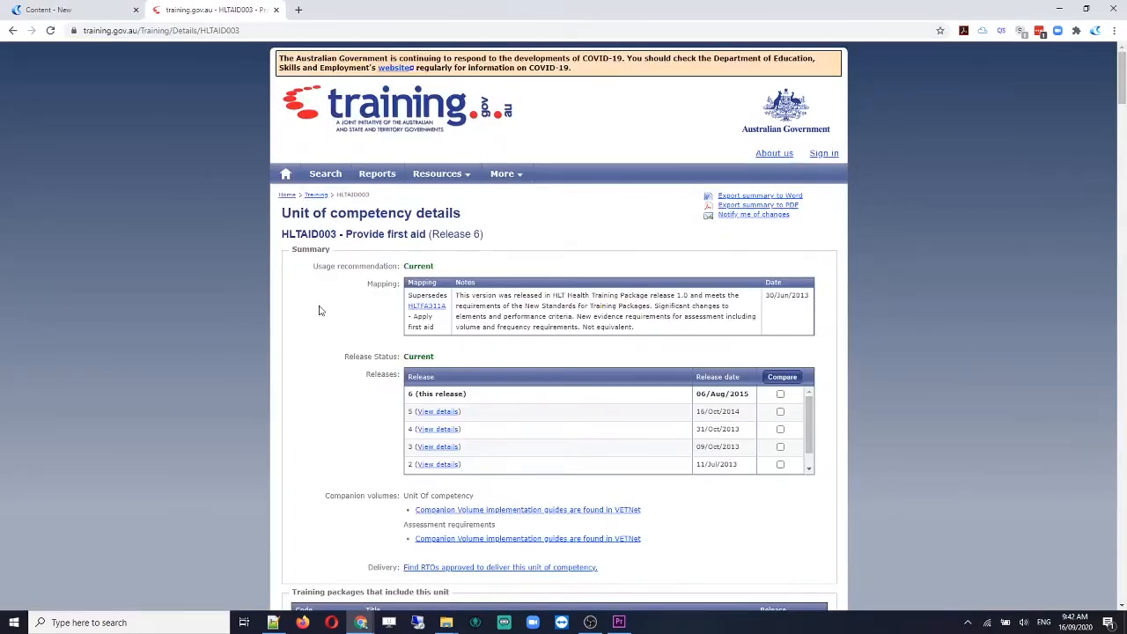
{"action": "scroll", "coordinate": [630, 342], "scroll_direction": "down", "scroll_amount": 6}
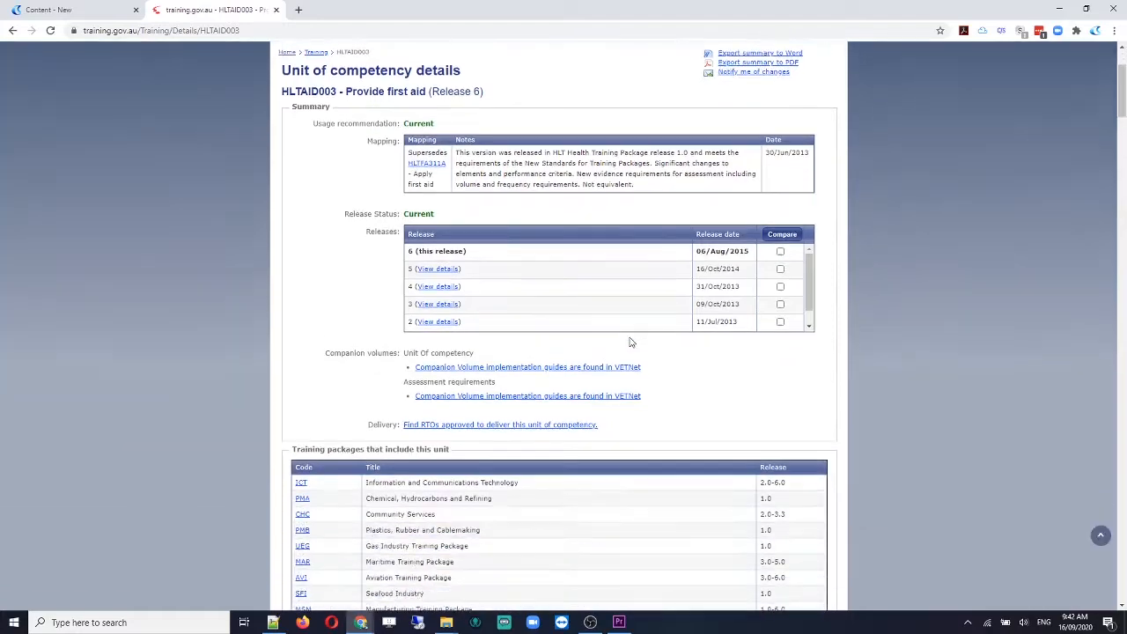
{"action": "scroll", "coordinate": [630, 341], "scroll_direction": "down", "scroll_amount": 7}
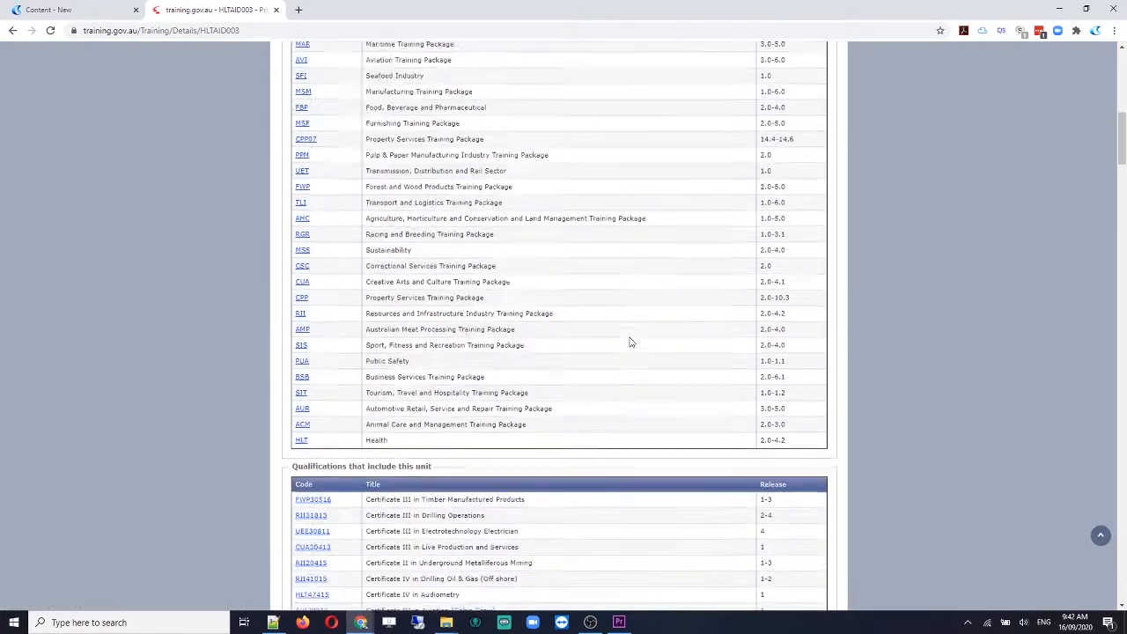
{"action": "scroll", "coordinate": [630, 342], "scroll_direction": "down", "scroll_amount": 10}
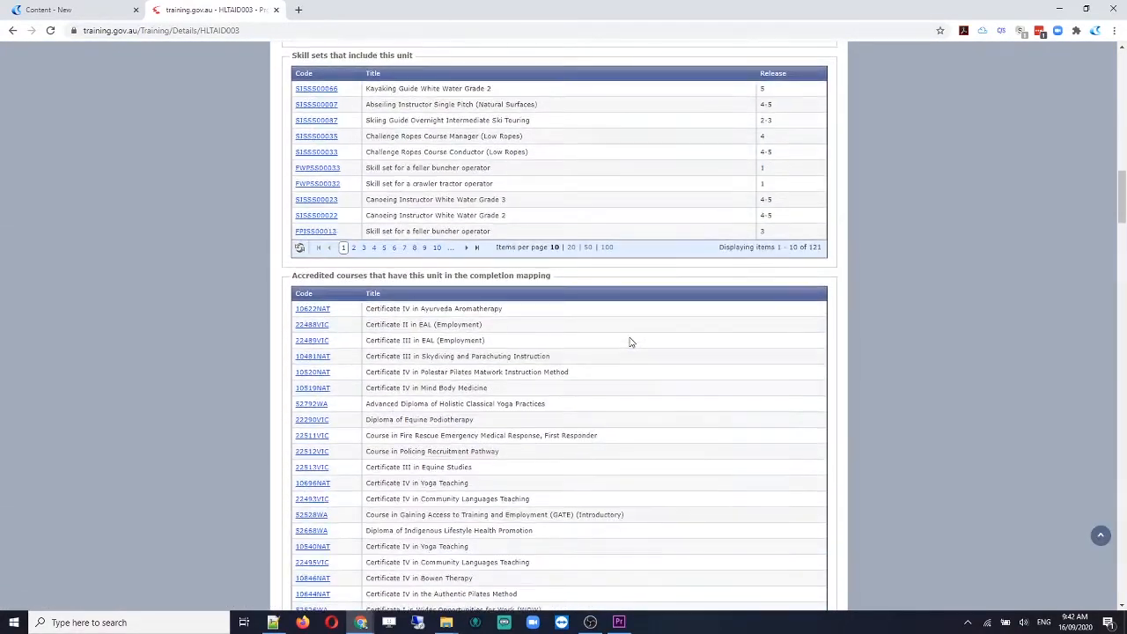
{"action": "scroll", "coordinate": [630, 341], "scroll_direction": "down", "scroll_amount": 10}
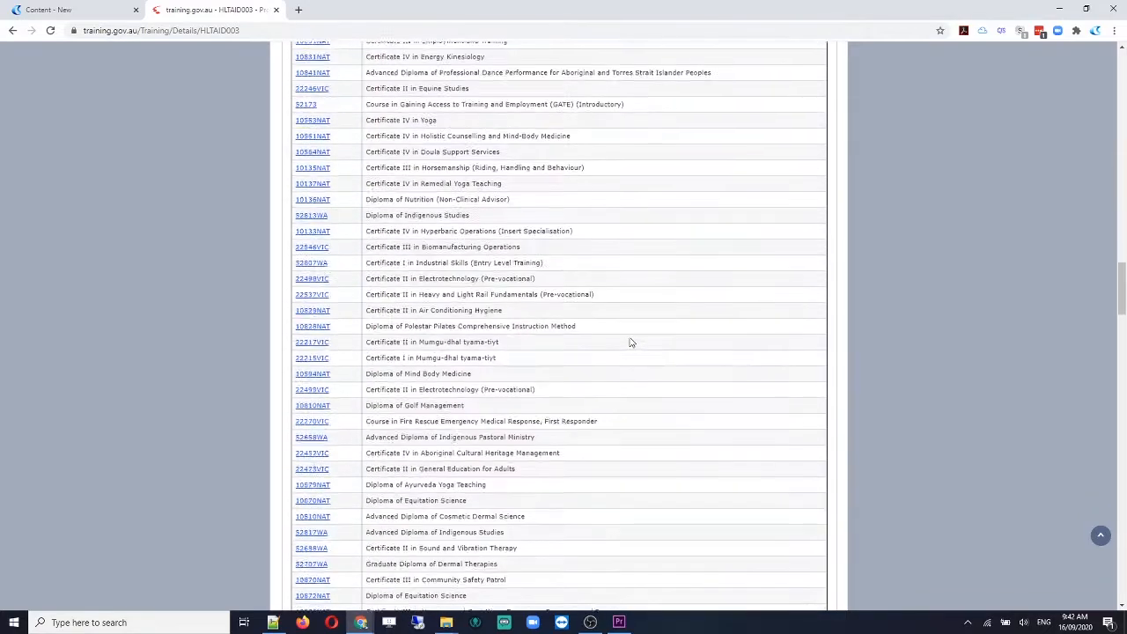
{"action": "scroll", "coordinate": [630, 342], "scroll_direction": "down", "scroll_amount": 5}
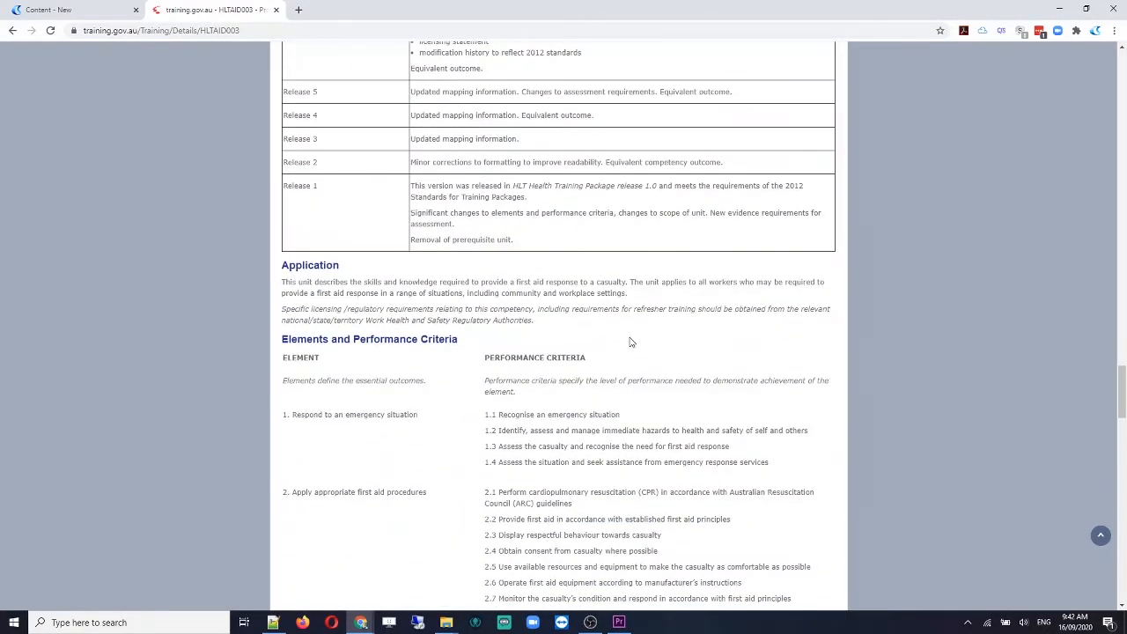
{"action": "scroll", "coordinate": [630, 342], "scroll_direction": "up", "scroll_amount": 2}
{"action": "scroll", "coordinate": [630, 342], "scroll_direction": "down", "scroll_amount": 4}
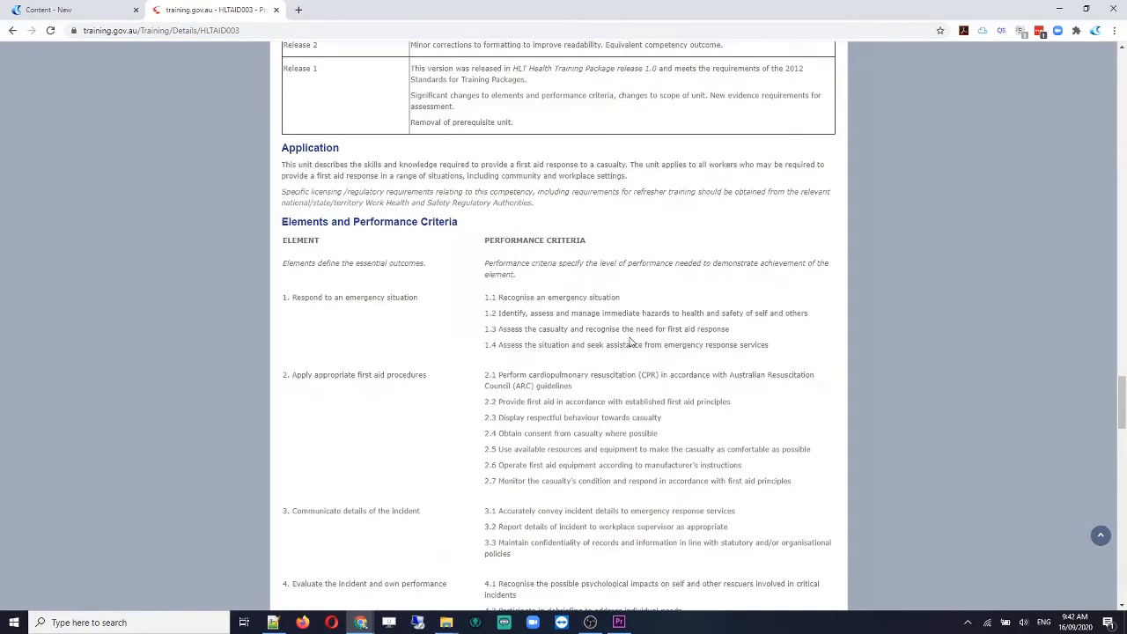
{"action": "left_click_drag", "start_coordinate": [281, 163], "coordinate": [650, 183]}
{"action": "key", "text": "ctrl+c"}
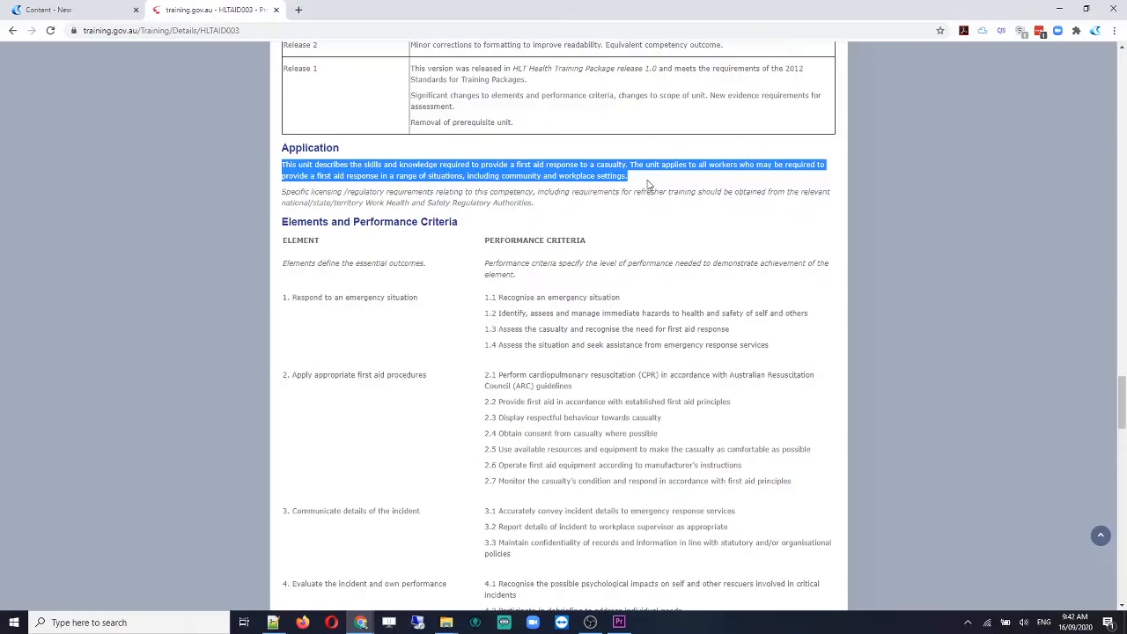
Return to the new content record and paste the copied Application paragraph into the Short section.
{"action": "scroll", "coordinate": [569, 367], "scroll_direction": "down", "scroll_amount": 9}
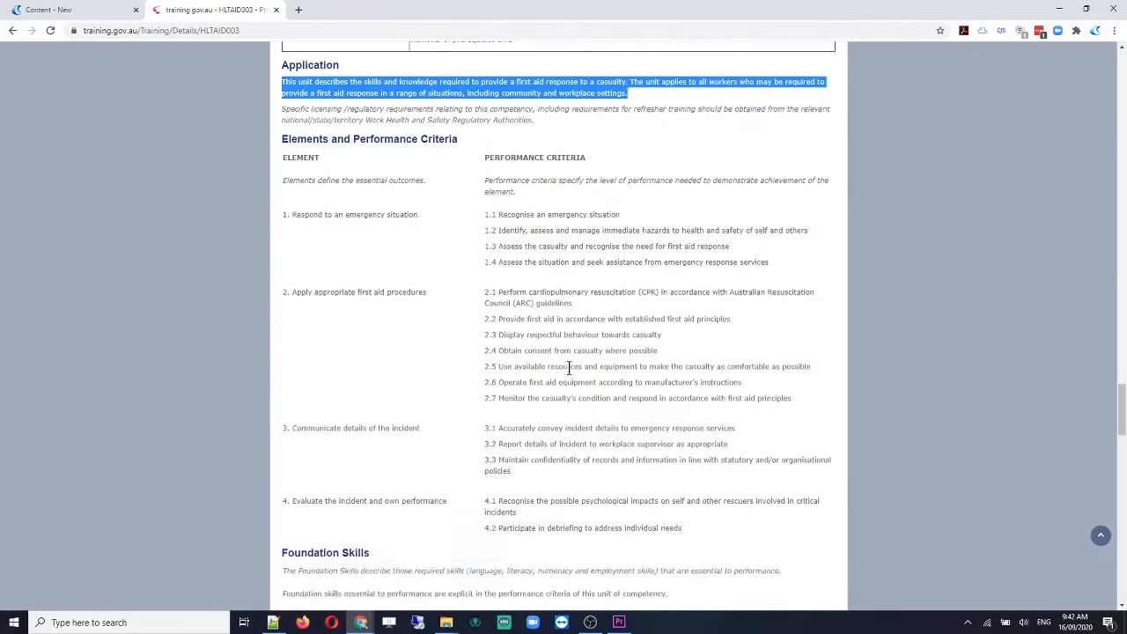
{"action": "scroll", "coordinate": [569, 373], "scroll_direction": "down", "scroll_amount": 7}
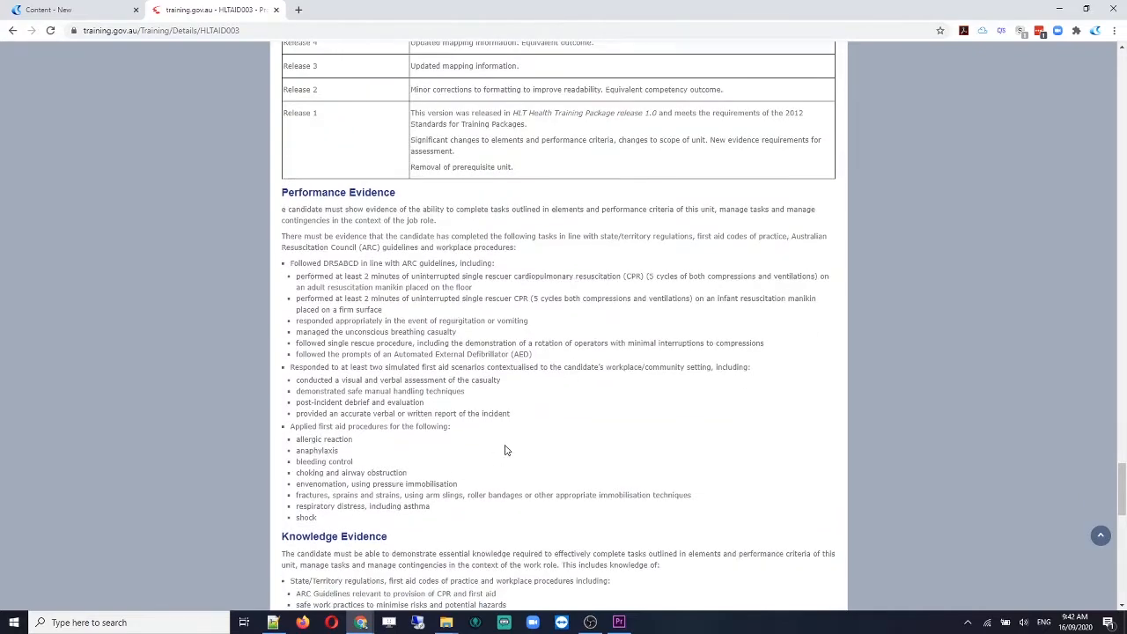
{"action": "scroll", "coordinate": [504, 449], "scroll_direction": "down", "scroll_amount": 7}
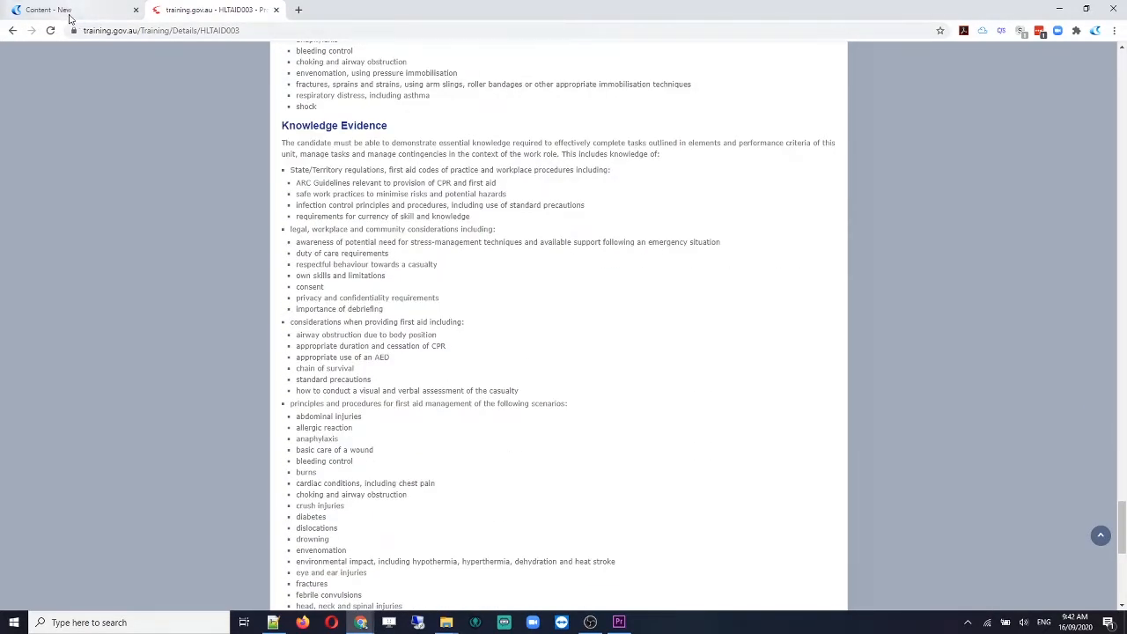
{"action": "left_click", "coordinate": [69, 12]}
{"action": "key", "text": "ctrl+v"}
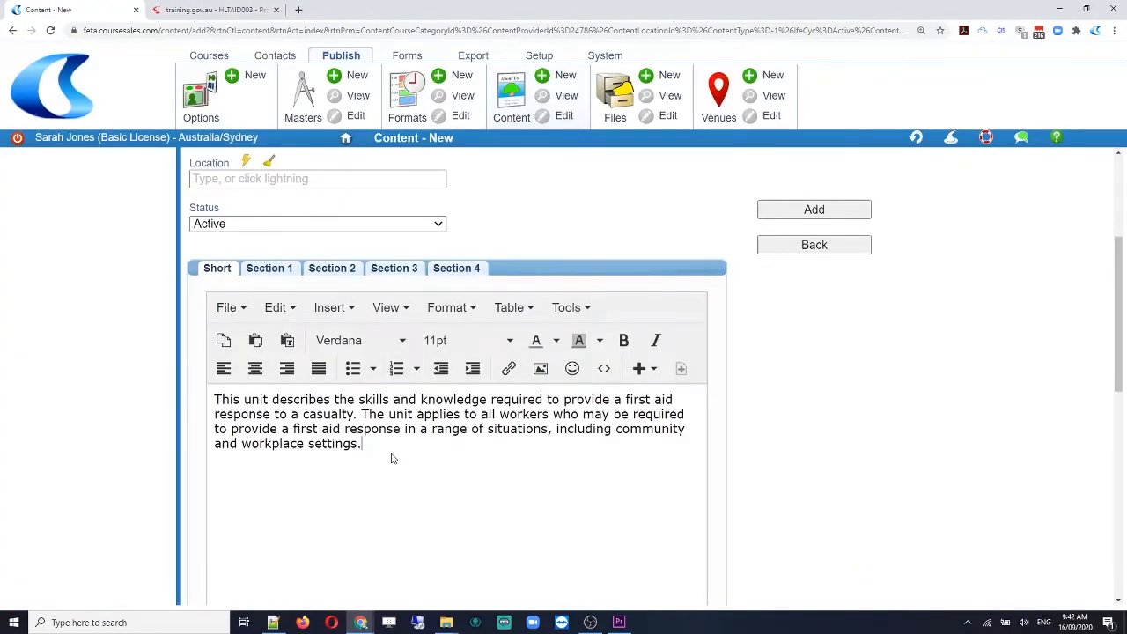
Add a new paragraph reading "The trainer has over 3 years experience at this subject, so brings excellent knowledge and expertise.".
{"action": "key", "text": "Return"}
{"action": "type", "text": "The trainer has over 3 years"}
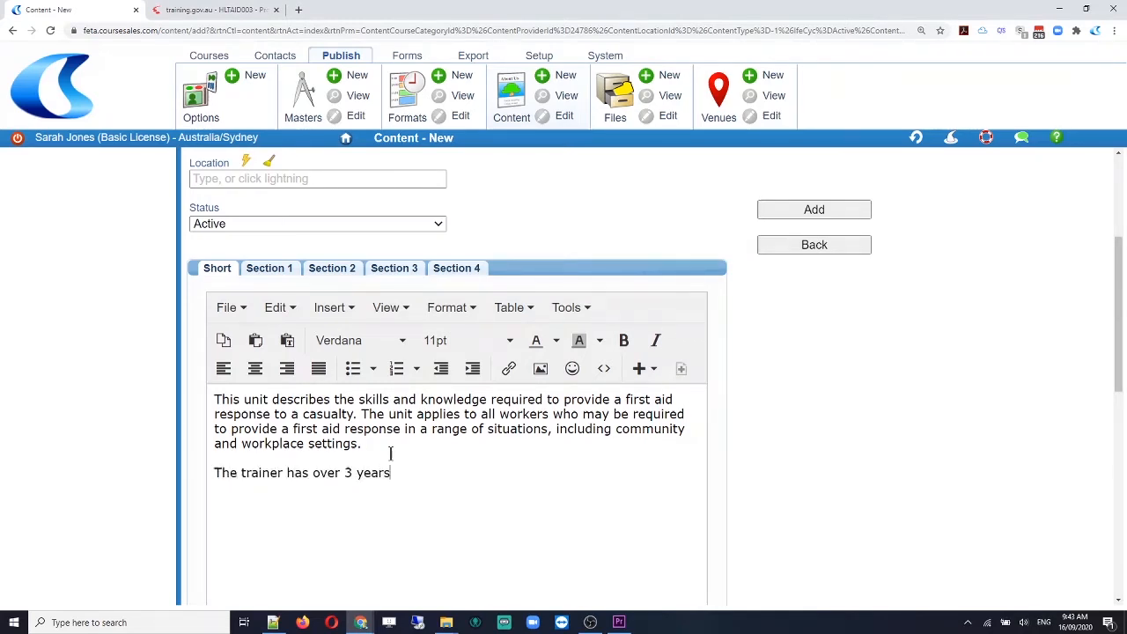
{"action": "type", "text": " experience at"}
{"action": "type", "text": "this subject"}
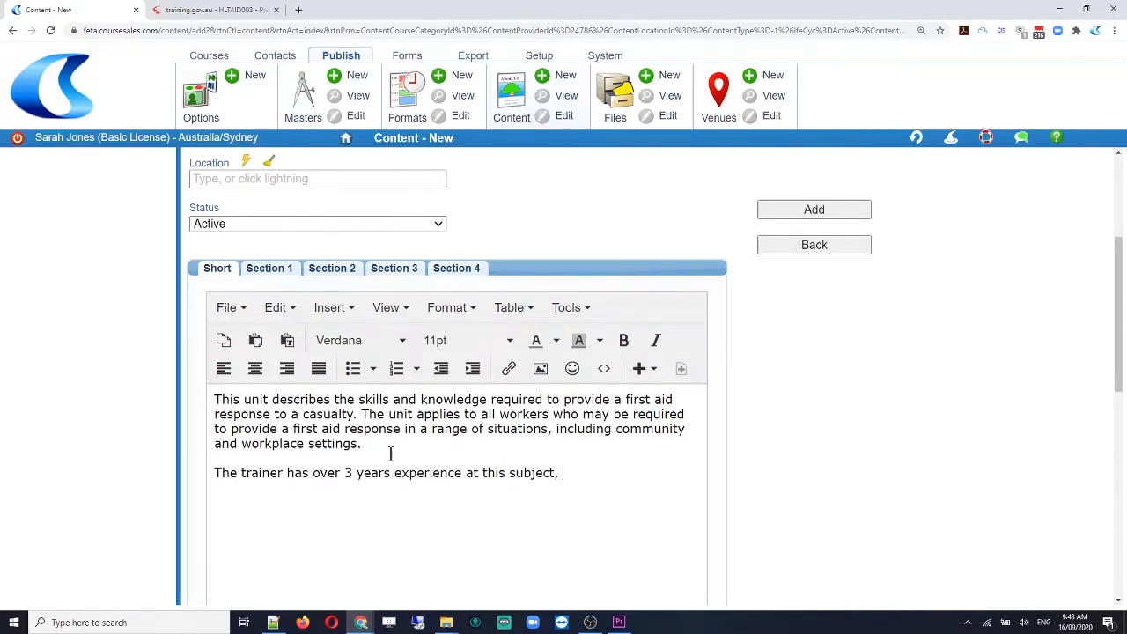
{"action": "type", "text": ", so brings excellect"}
{"action": "key", "text": "BackSpace"}
{"action": "key", "text": "BackSpace"}
{"action": "type", "text": "nt knowle"}
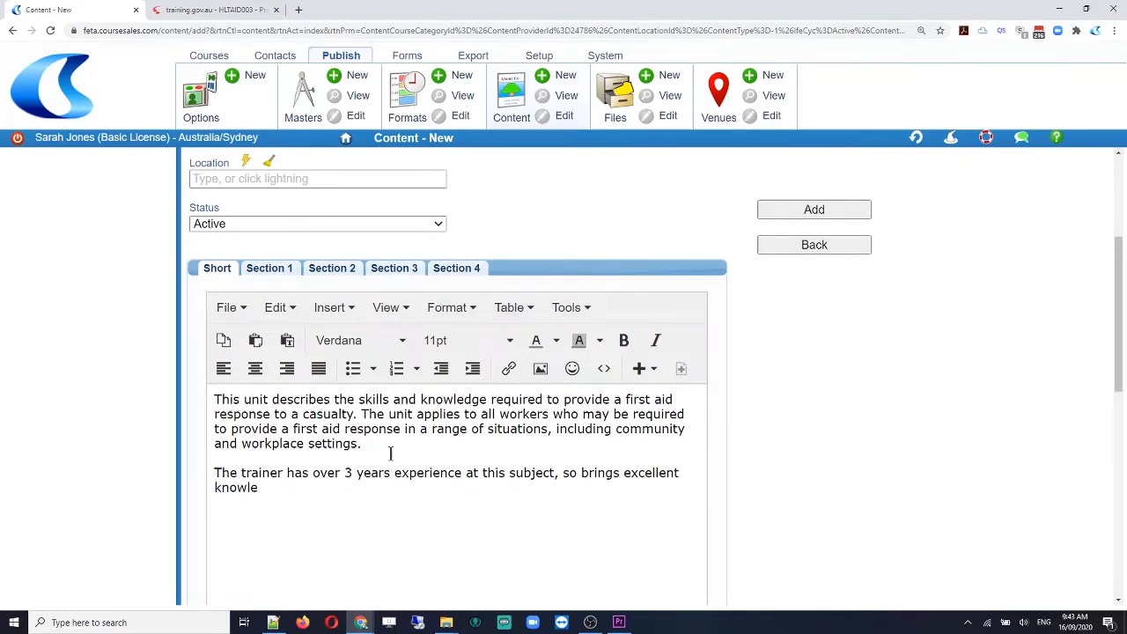
{"action": "type", "text": "dge and expertise."}
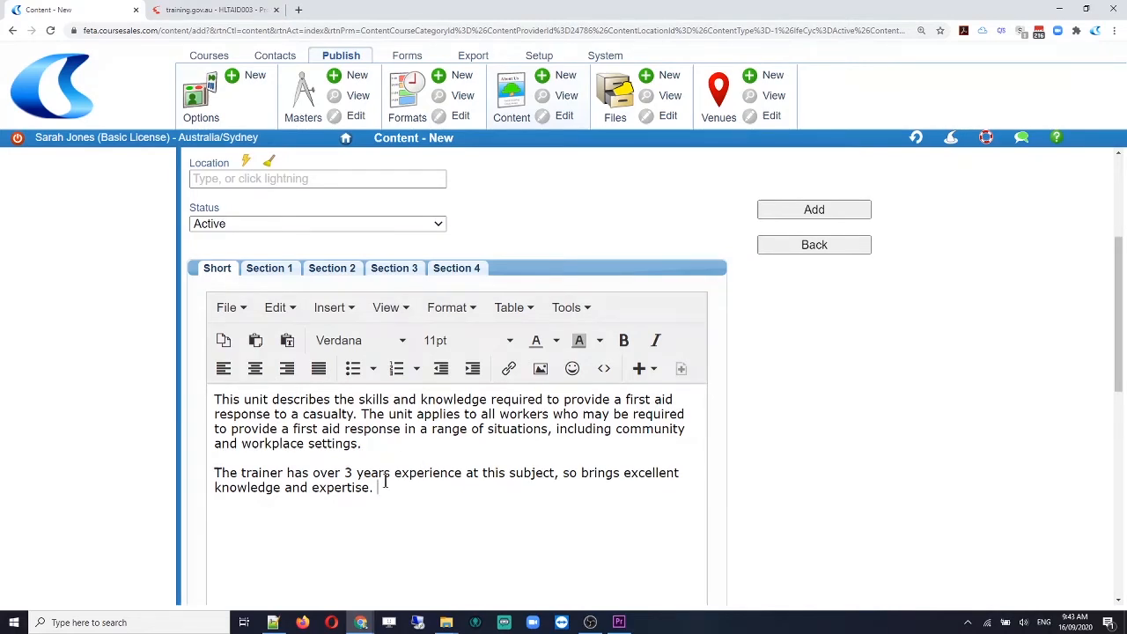
Copy the whole Short text into Section 1 of the content record.
{"action": "left_click_drag", "start_coordinate": [385, 489], "coordinate": [174, 384]}
{"action": "key", "text": "ctrl+c"}
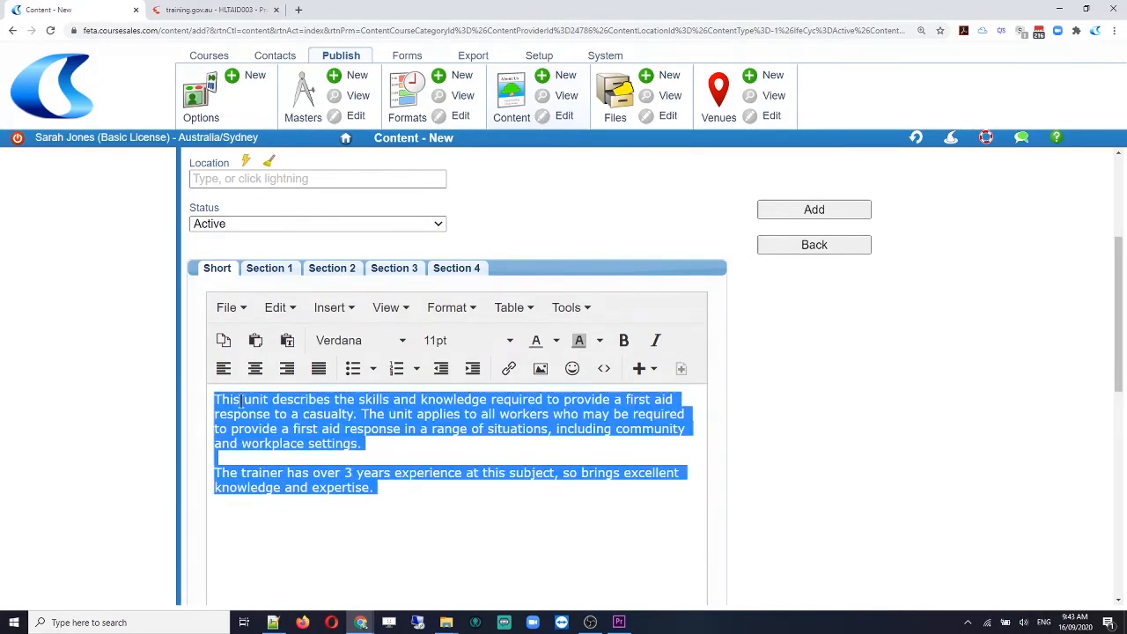
{"action": "left_click", "coordinate": [274, 267]}
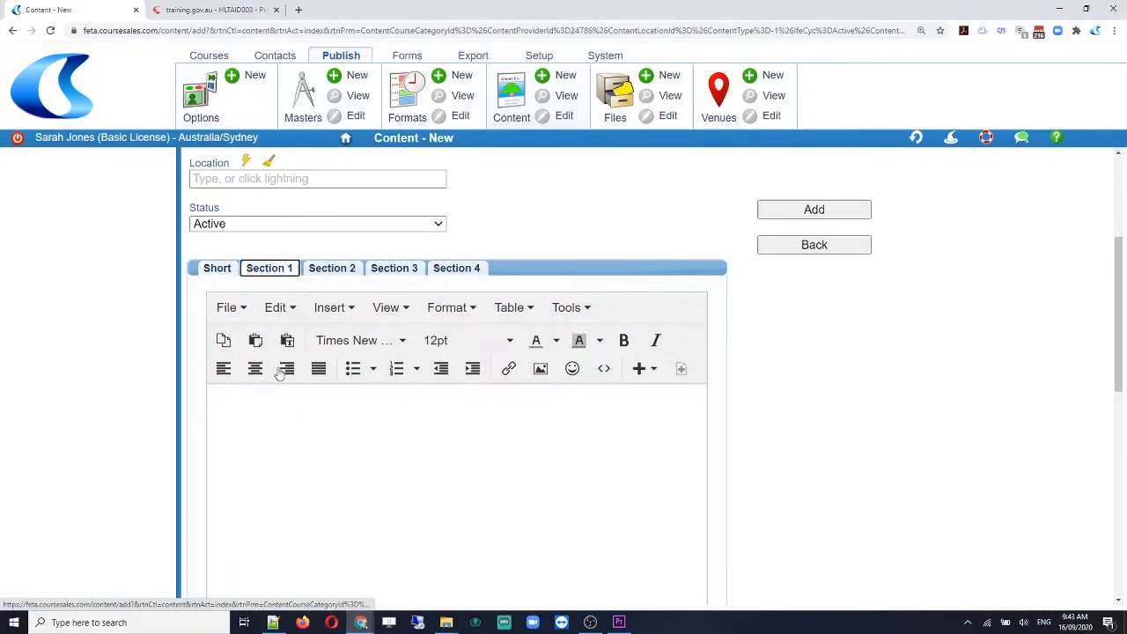
{"action": "left_click", "coordinate": [292, 461]}
{"action": "key", "text": "ctrl+v"}
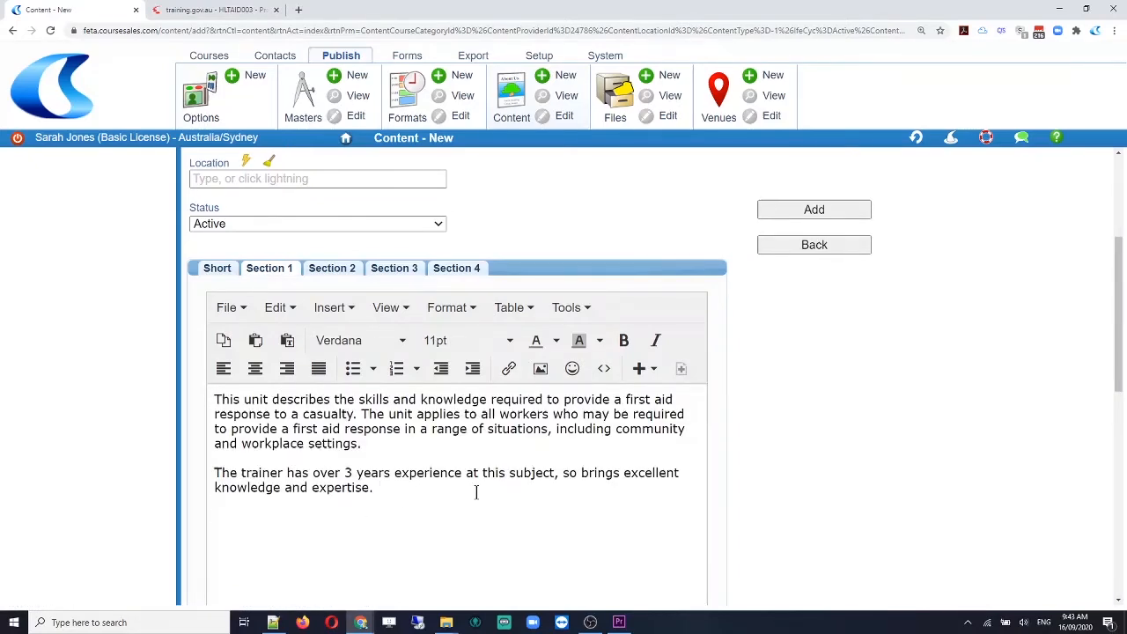
Append the paragraph "Please contact us if you have any questions." to Section 1 and add the content record.
{"action": "type", "text": "Pleasecon"}
{"action": "type", "text": "conta"}
{"action": "type", "text": "ct us if you have a"}
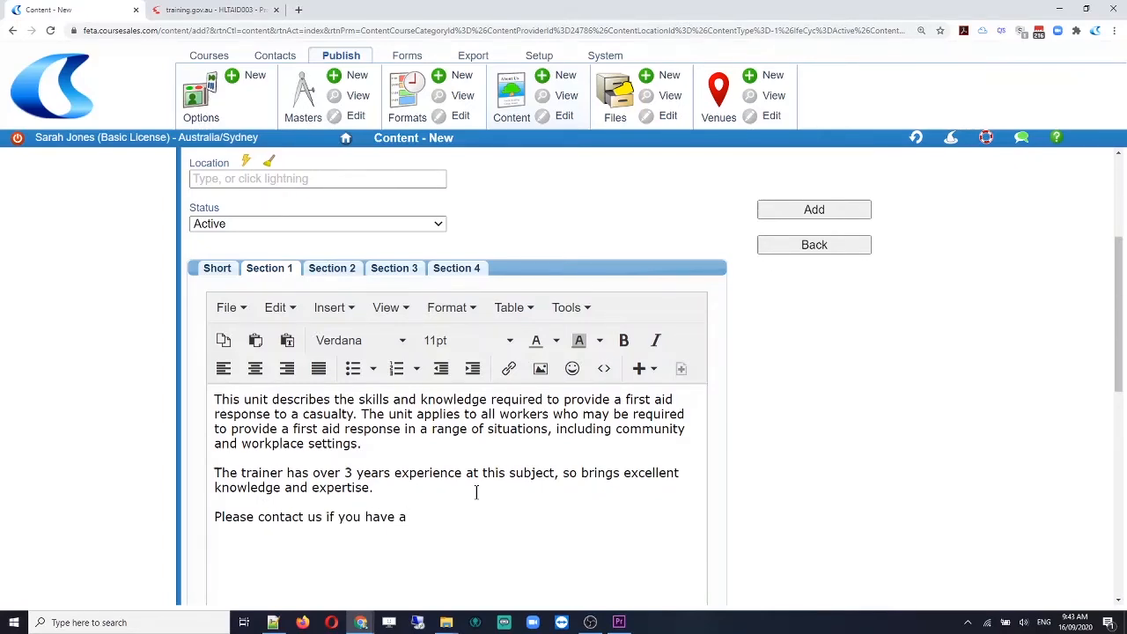
{"action": "type", "text": "ny questions."}
{"action": "left_click", "coordinate": [815, 211]}
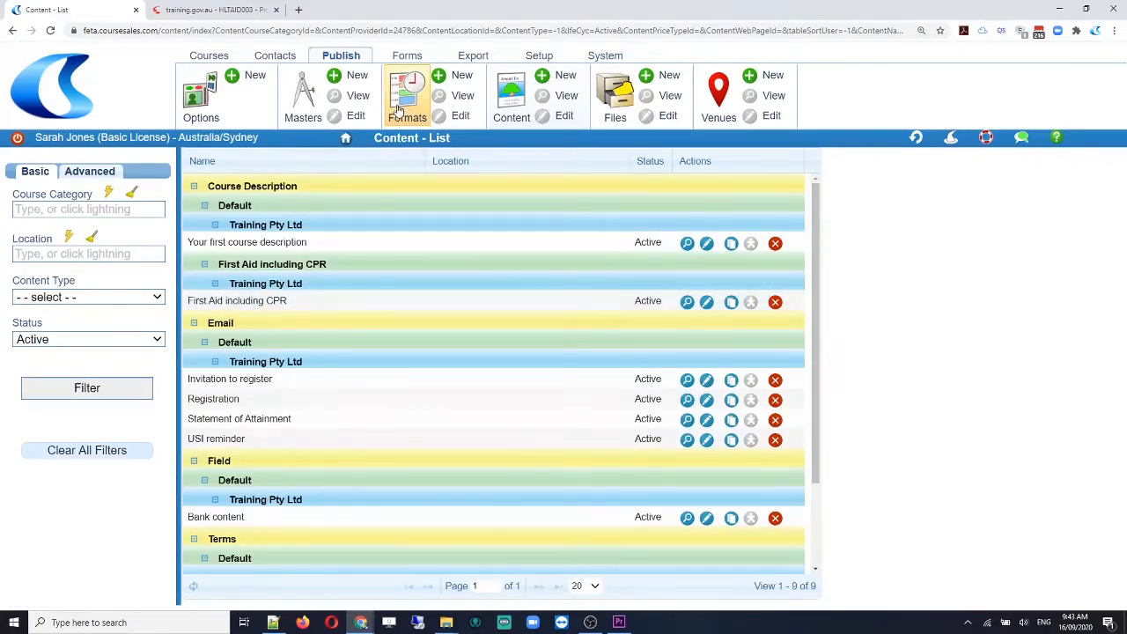
Start another new content record and assign it the Diploma of Business course category.
{"action": "left_click", "coordinate": [560, 78]}
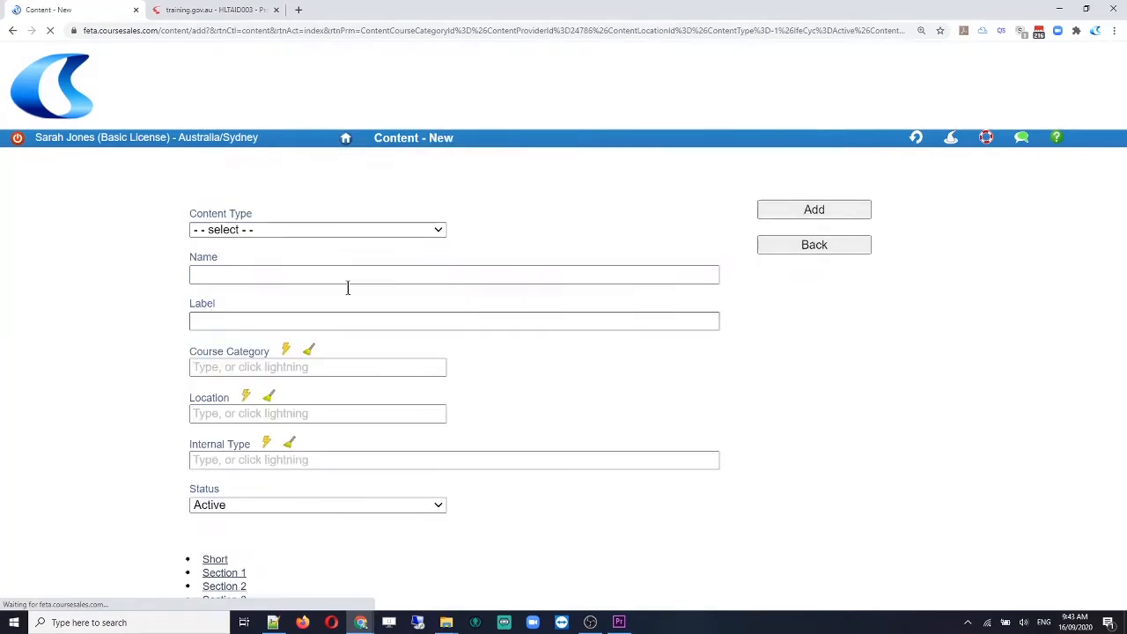
{"action": "left_click", "coordinate": [256, 367]}
{"action": "type", "text": "Dip"}
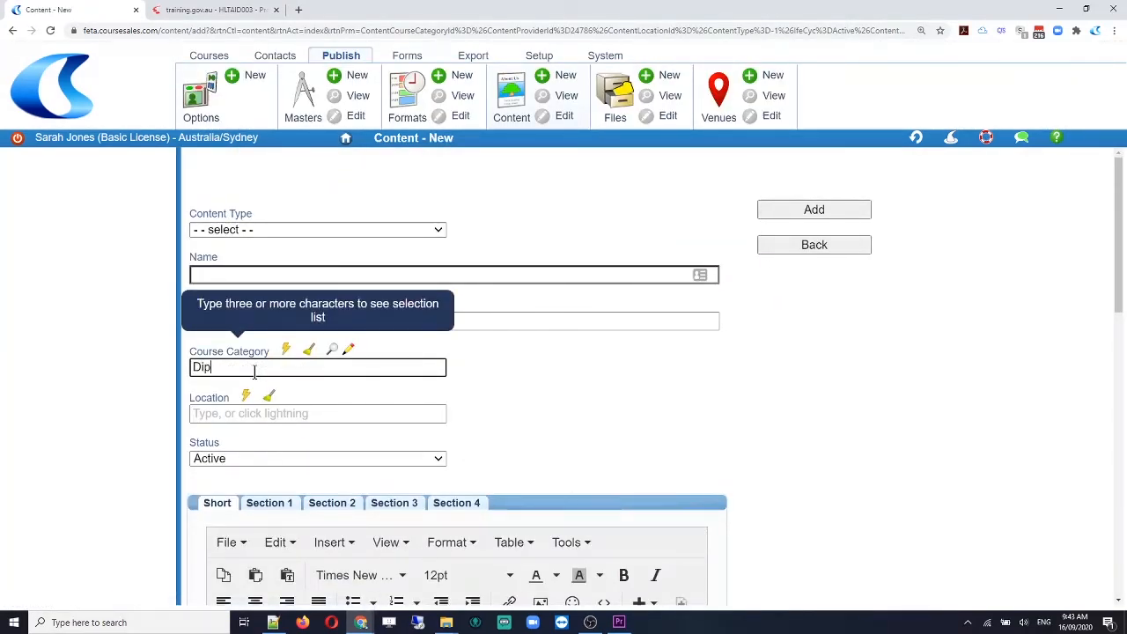
{"action": "type", "text": "loma of Business"}
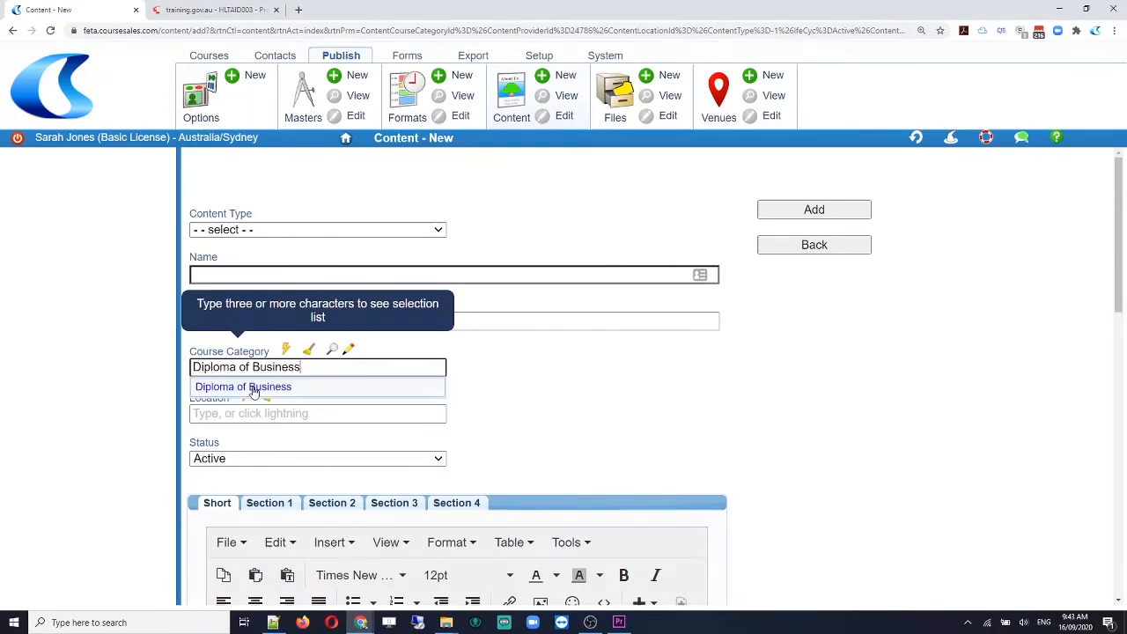
{"action": "left_click", "coordinate": [255, 387]}
Copy the course category text Diploma of Business into the name and label, and set the content type to Course Description.
{"action": "left_click_drag", "start_coordinate": [302, 367], "coordinate": [151, 364]}
{"action": "key", "text": "ctrl+c"}
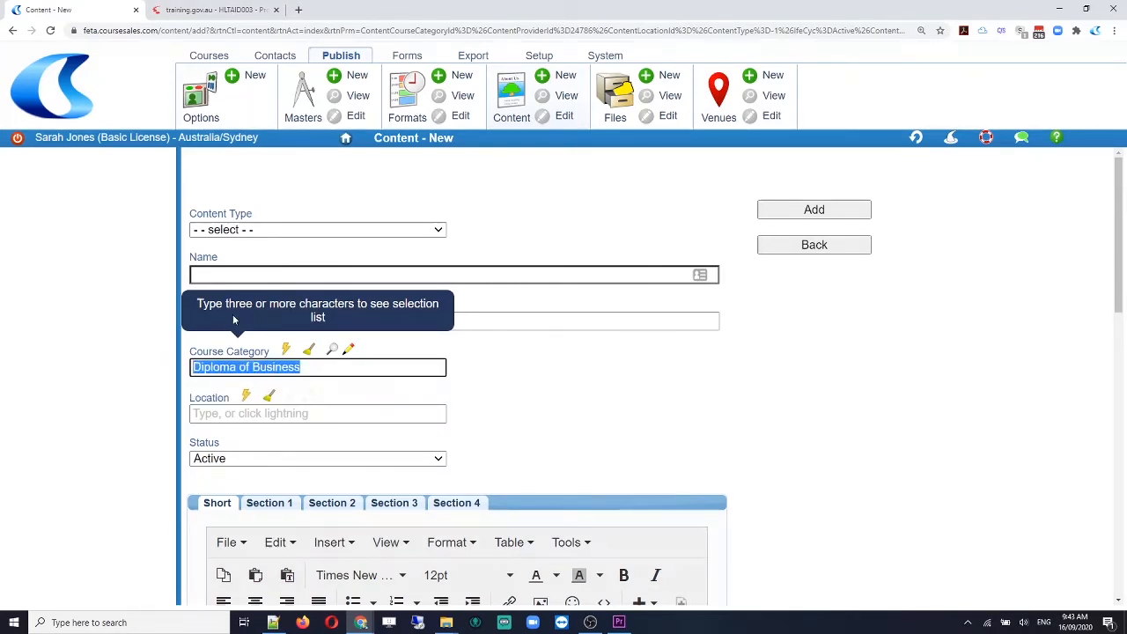
{"action": "left_click", "coordinate": [251, 271]}
{"action": "key", "text": "ctrl+v"}
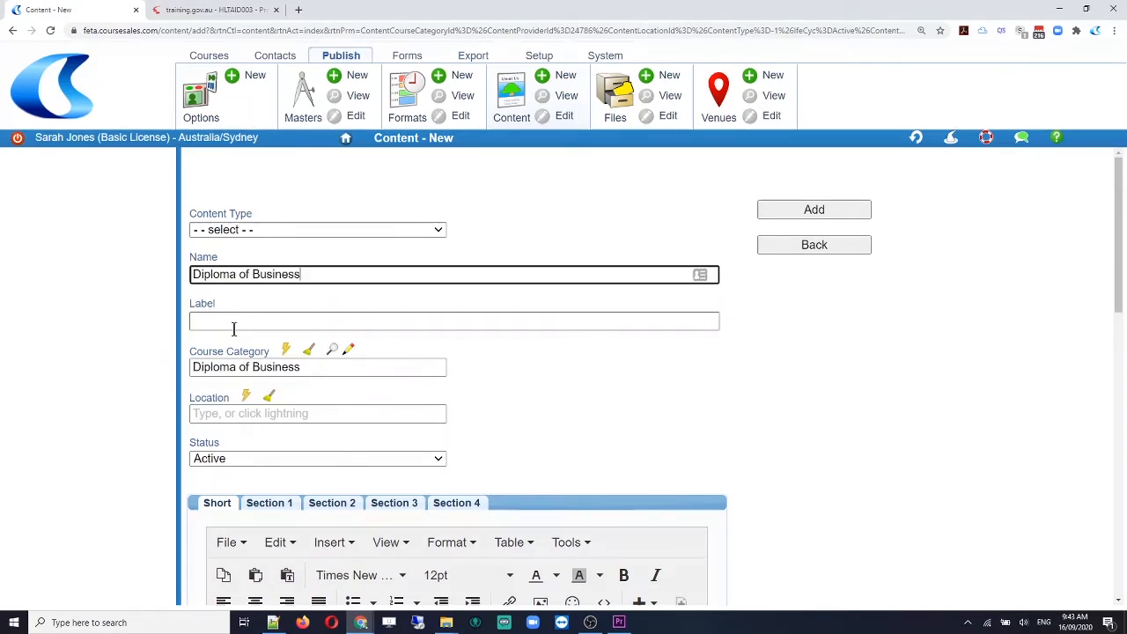
{"action": "left_click", "coordinate": [232, 321]}
{"action": "key", "text": "ctrl+v"}
{"action": "left_click", "coordinate": [272, 229]}
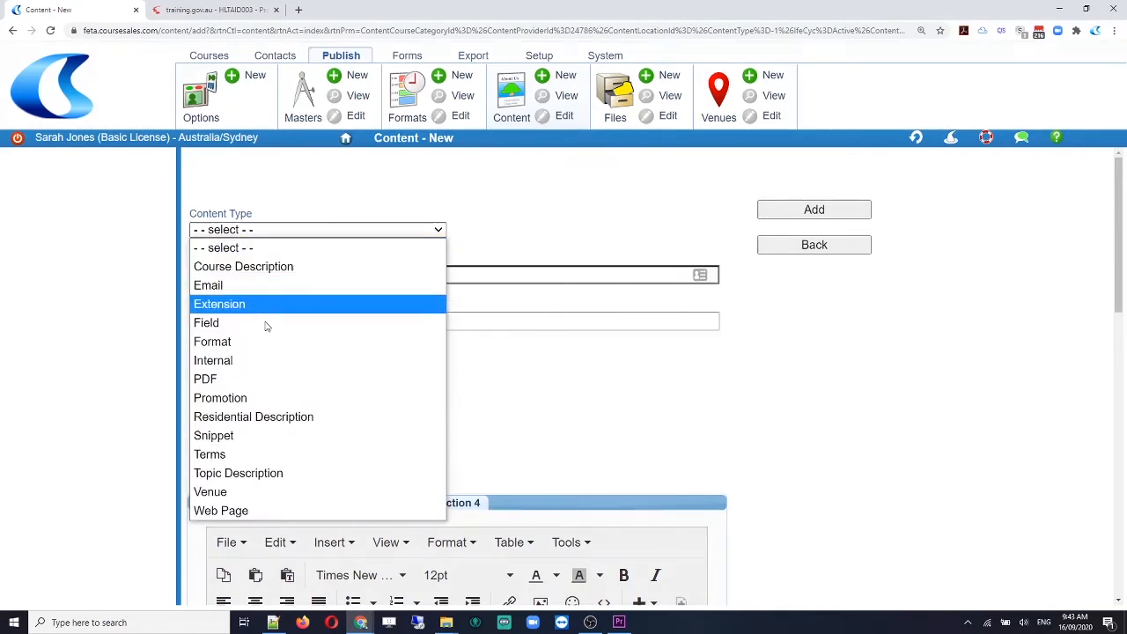
{"action": "left_click", "coordinate": [250, 269]}
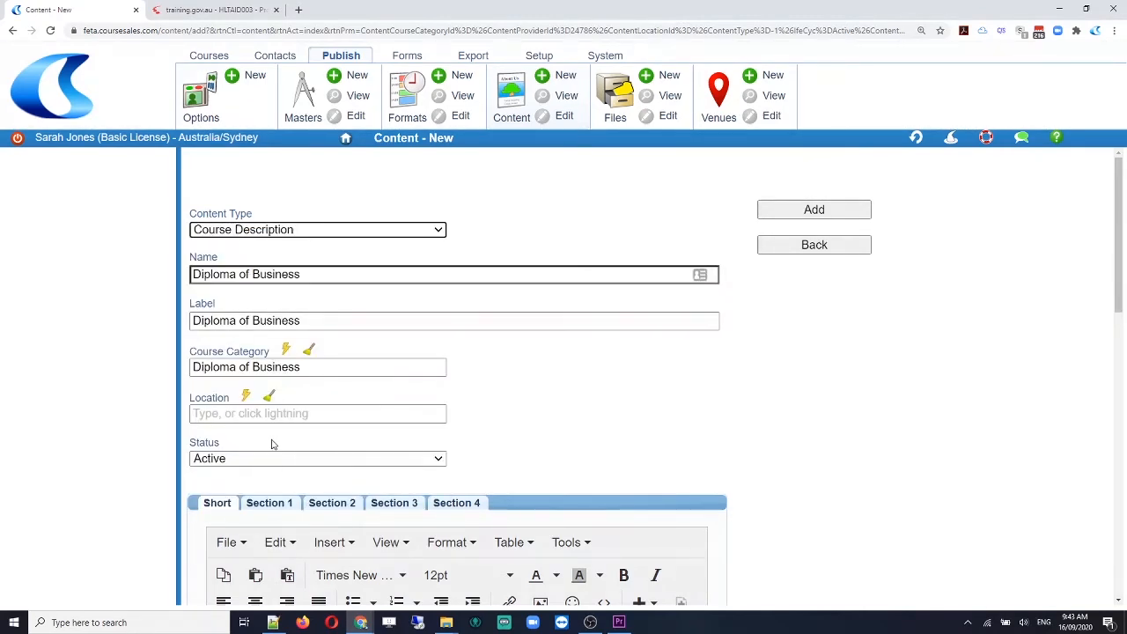
{"action": "scroll", "coordinate": [503, 395], "scroll_direction": "down", "scroll_amount": 3}
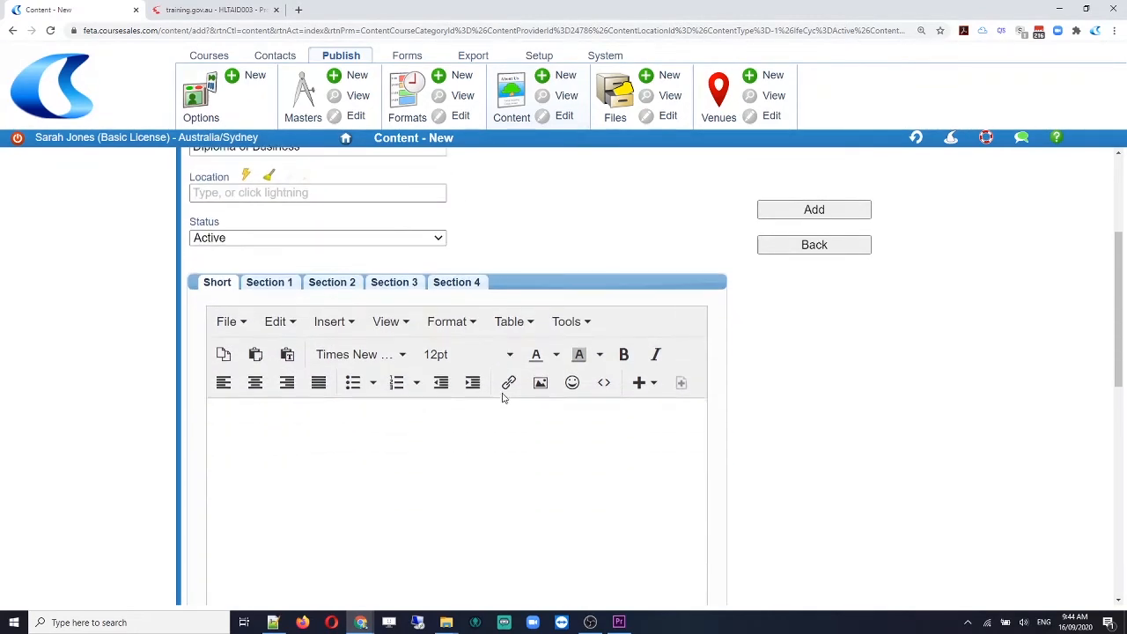
Go back to the training.gov.au home page and search nationally recognised training for Diploma of Business.
{"action": "left_click", "coordinate": [229, 9]}
{"action": "key", "text": "alt+Left"}
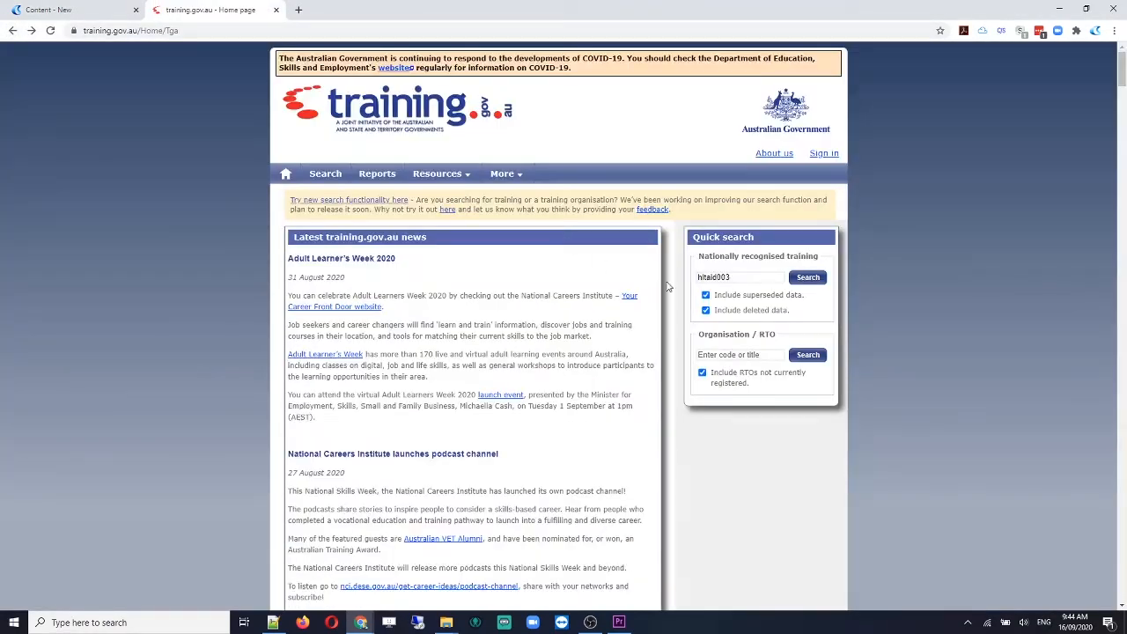
{"action": "double_click", "coordinate": [735, 277]}
{"action": "type", "text": "Diploma of Business"}
{"action": "left_click", "coordinate": [808, 279]}
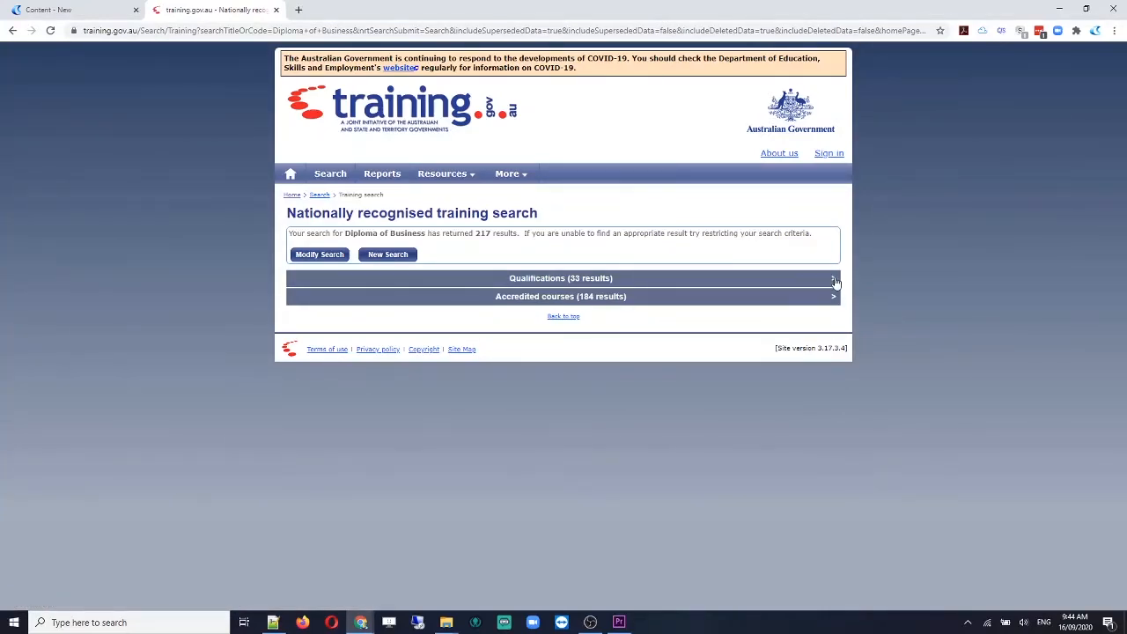
Expand the qualifications results, open the Diploma of Business qualification BSB50215, and find its Qualification Description.
{"action": "left_click", "coordinate": [833, 280]}
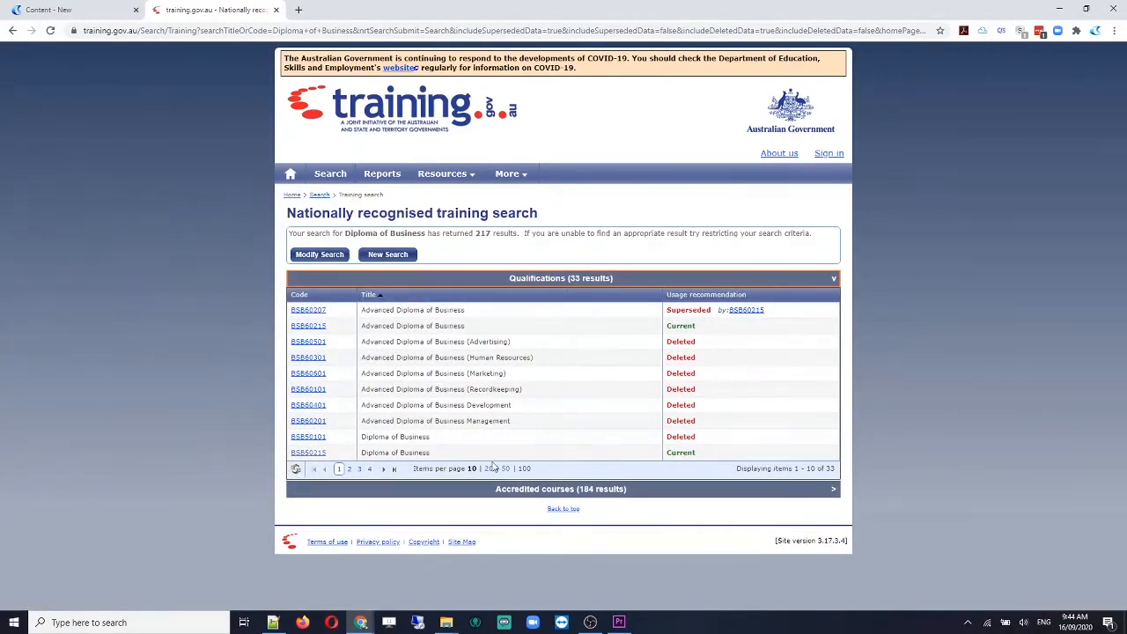
{"action": "left_click", "coordinate": [304, 453]}
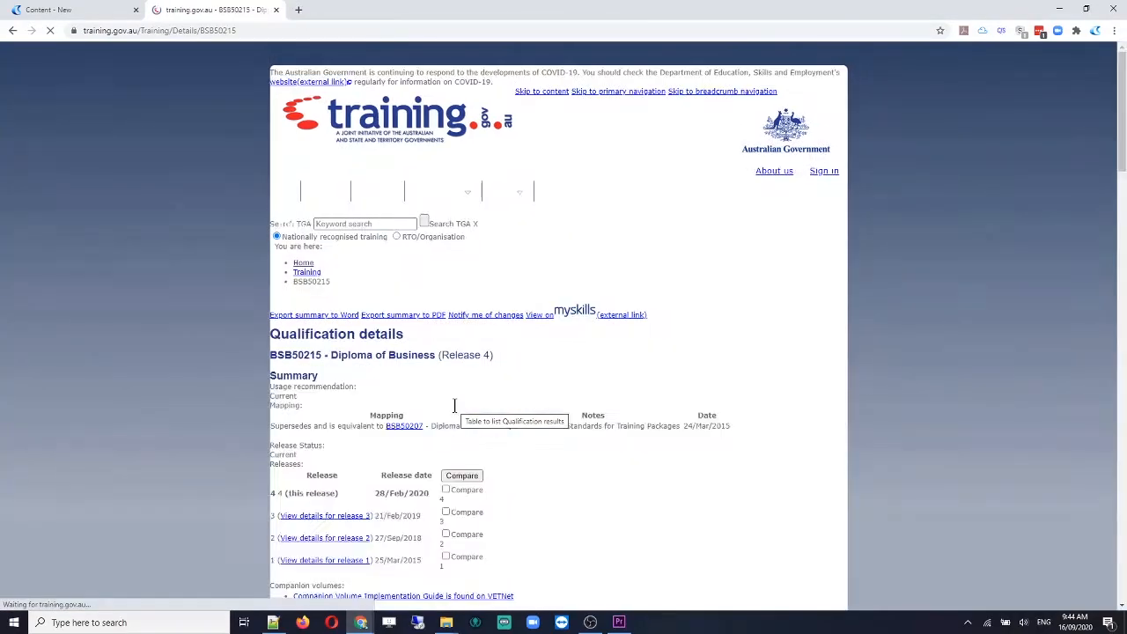
{"action": "scroll", "coordinate": [566, 344], "scroll_direction": "down", "scroll_amount": 3}
{"action": "scroll", "coordinate": [566, 350], "scroll_direction": "down", "scroll_amount": 6}
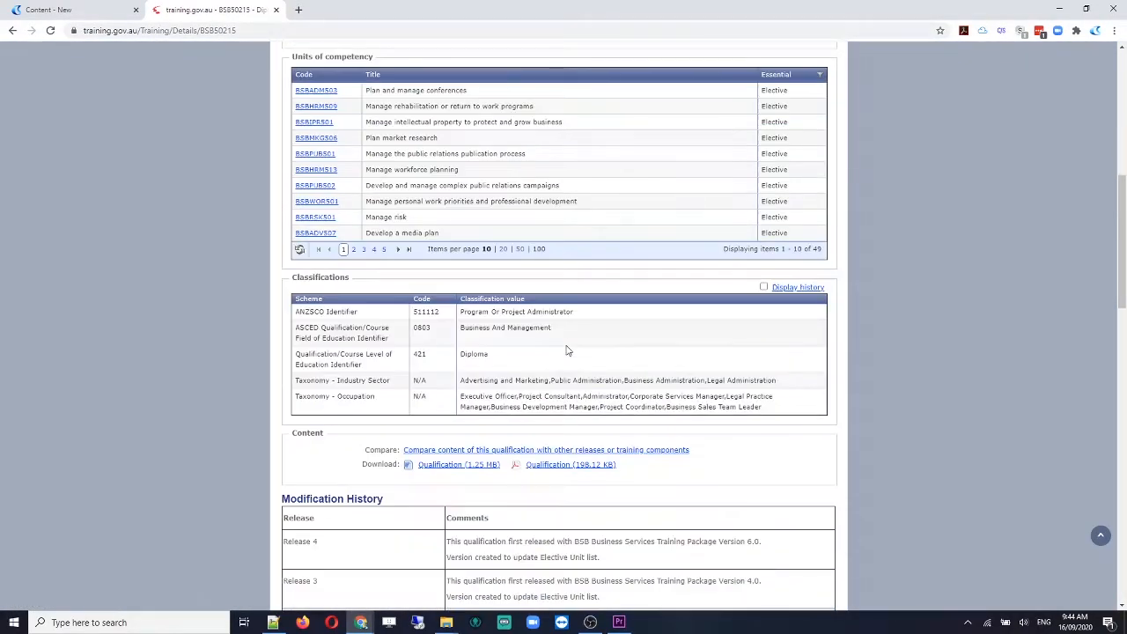
{"action": "scroll", "coordinate": [565, 346], "scroll_direction": "down", "scroll_amount": 2}
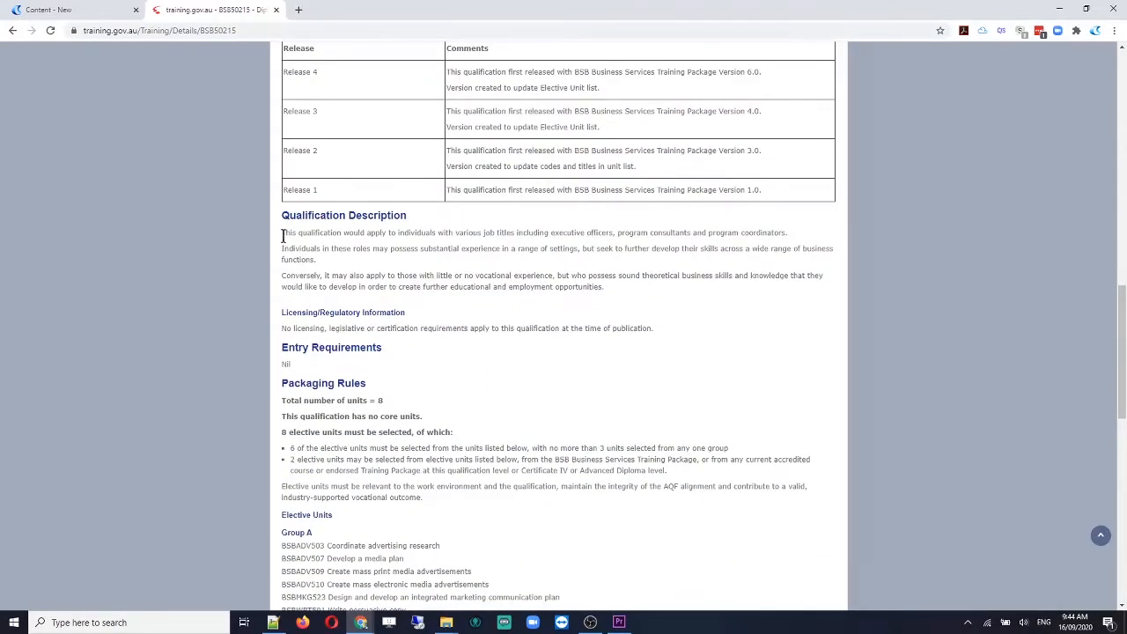
Copy the three Qualification Description paragraphs from the BSB50215 page into the Short section of the new Diploma of Business content.
{"action": "left_click_drag", "start_coordinate": [282, 232], "coordinate": [616, 290]}
{"action": "key", "text": "ctrl+c"}
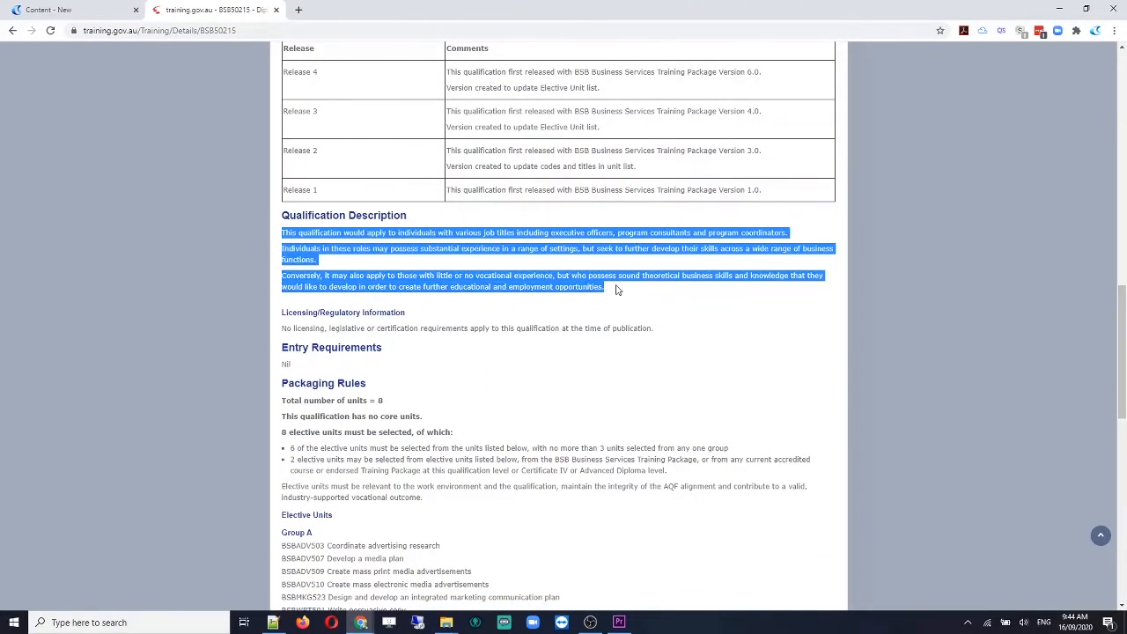
{"action": "left_click", "coordinate": [93, 11]}
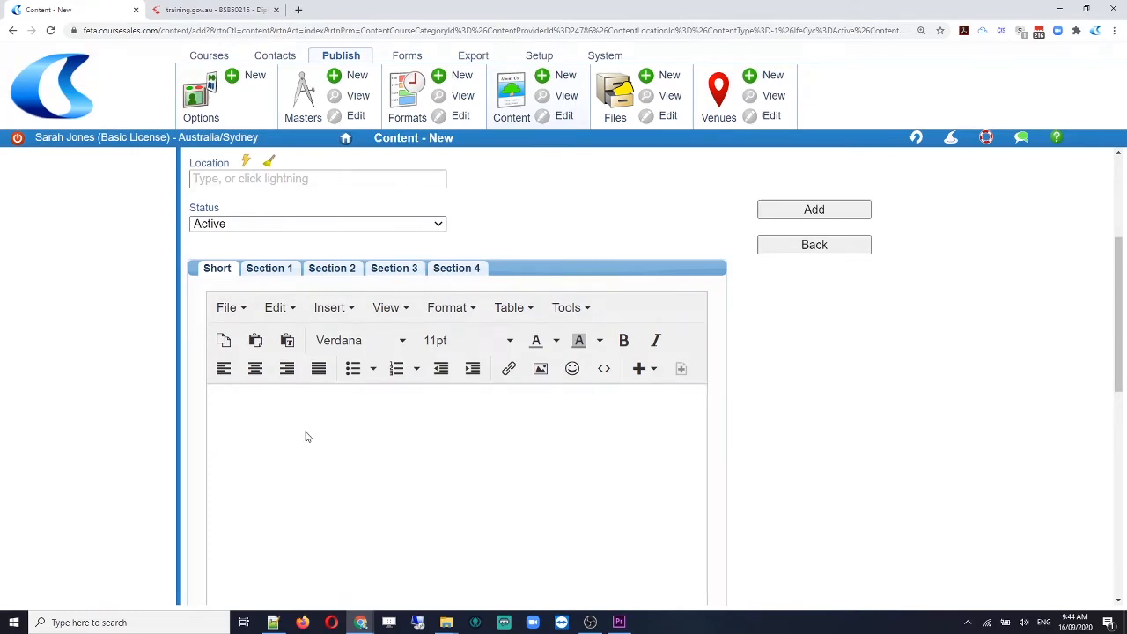
{"action": "key", "text": "ctrl+v"}
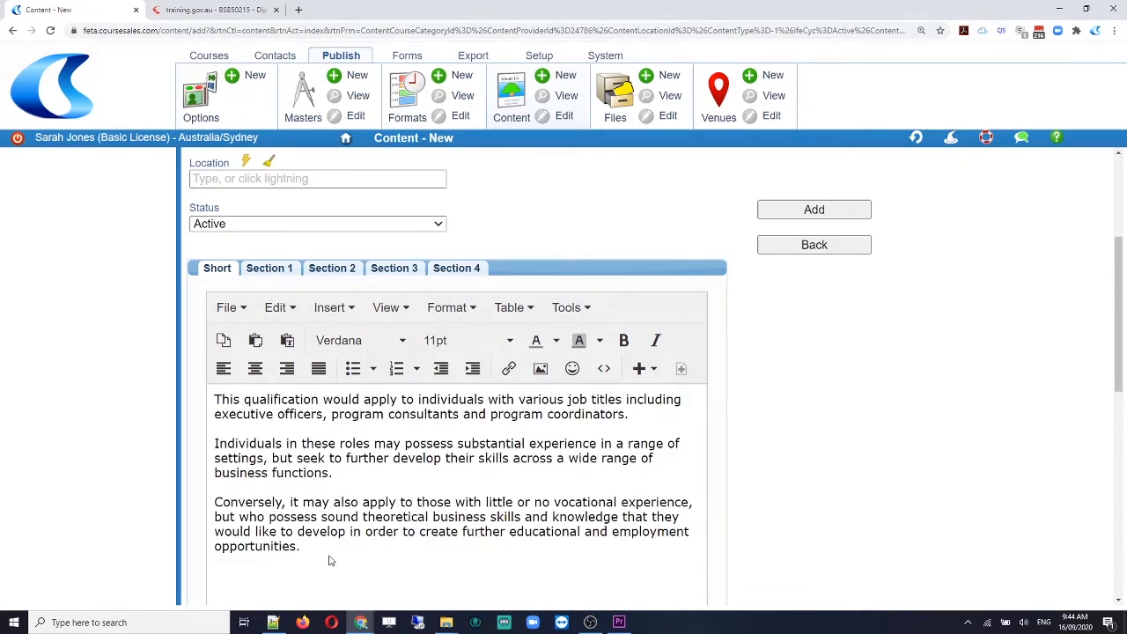
Paste the same qualification description into Section 1 and add the content record.
{"action": "left_click", "coordinate": [269, 268]}
{"action": "left_click", "coordinate": [294, 427]}
{"action": "key", "text": "ctrl+v"}
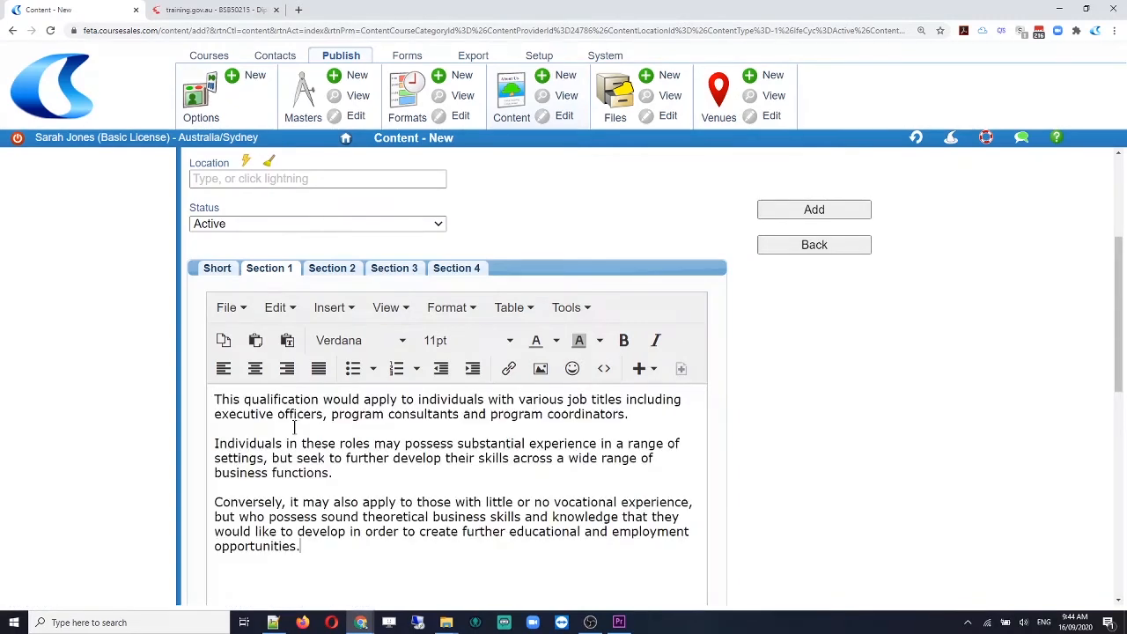
{"action": "left_click", "coordinate": [217, 267]}
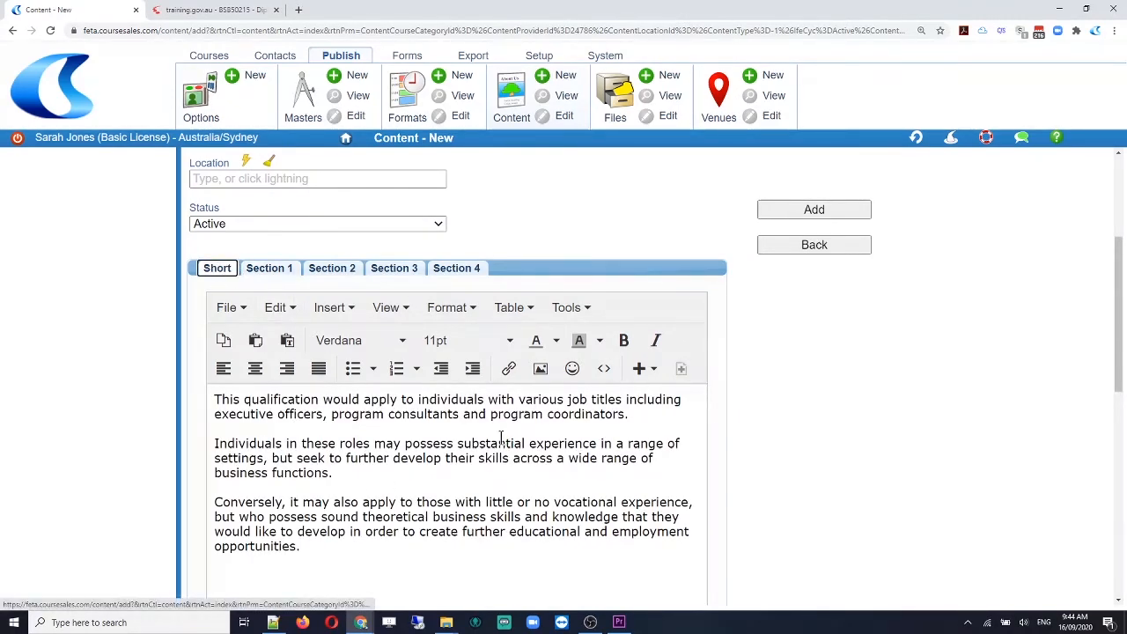
{"action": "scroll", "coordinate": [748, 457], "scroll_direction": "down", "scroll_amount": 2}
{"action": "scroll", "coordinate": [757, 455], "scroll_direction": "up", "scroll_amount": 2}
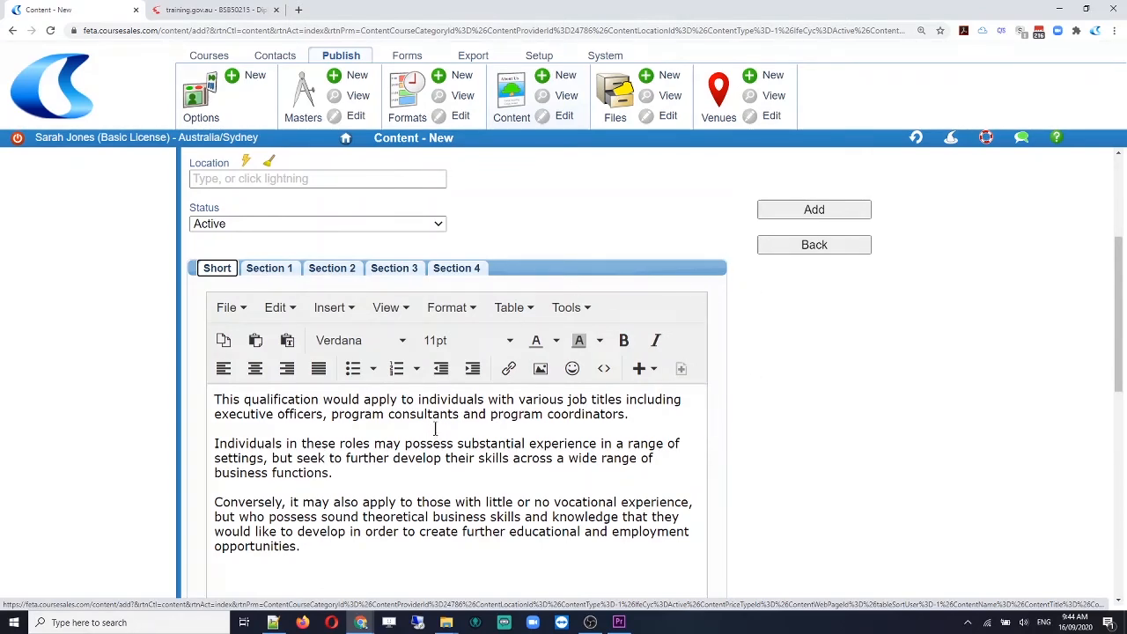
{"action": "left_click", "coordinate": [807, 211]}
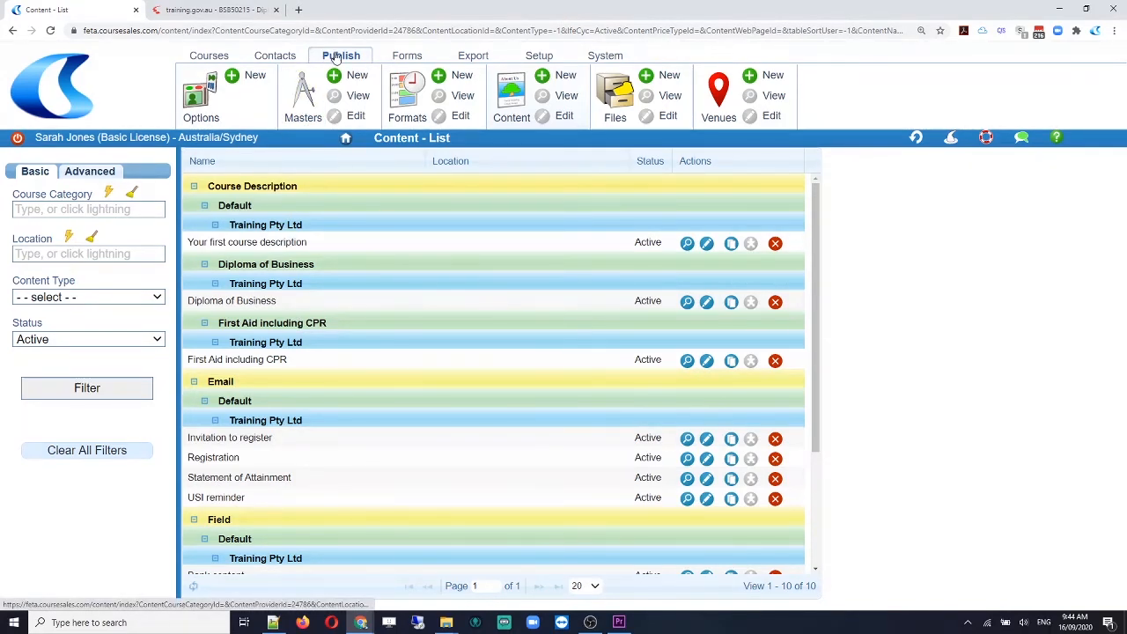
Open Your first Course Master for editing and rename it Diploma of Business using the course format text.
{"action": "left_click", "coordinate": [312, 101]}
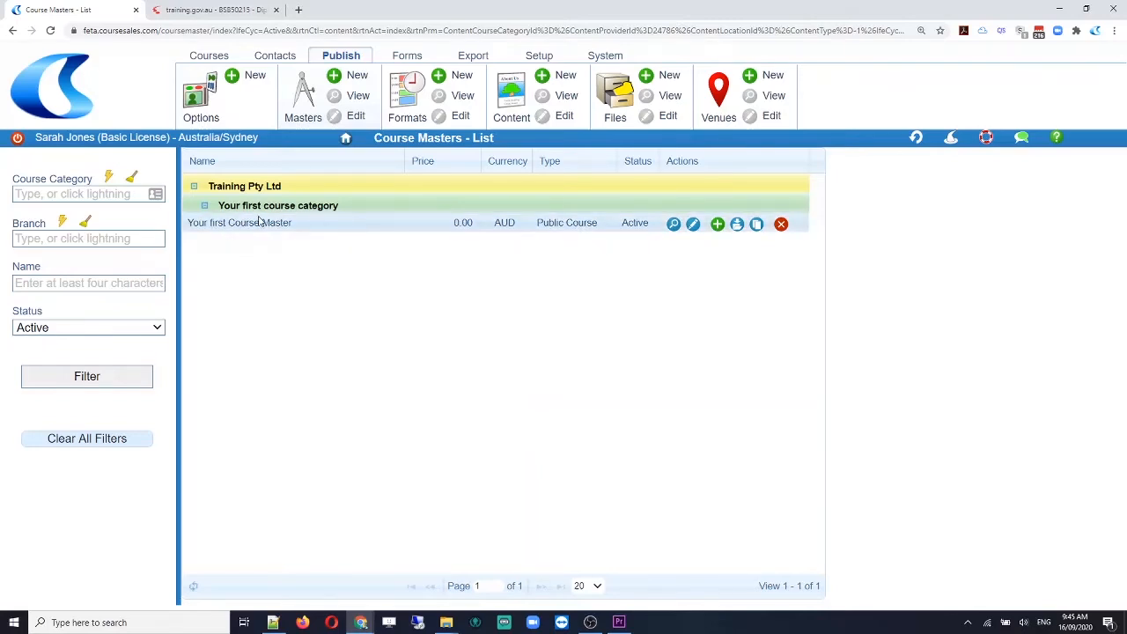
{"action": "left_click", "coordinate": [692, 226]}
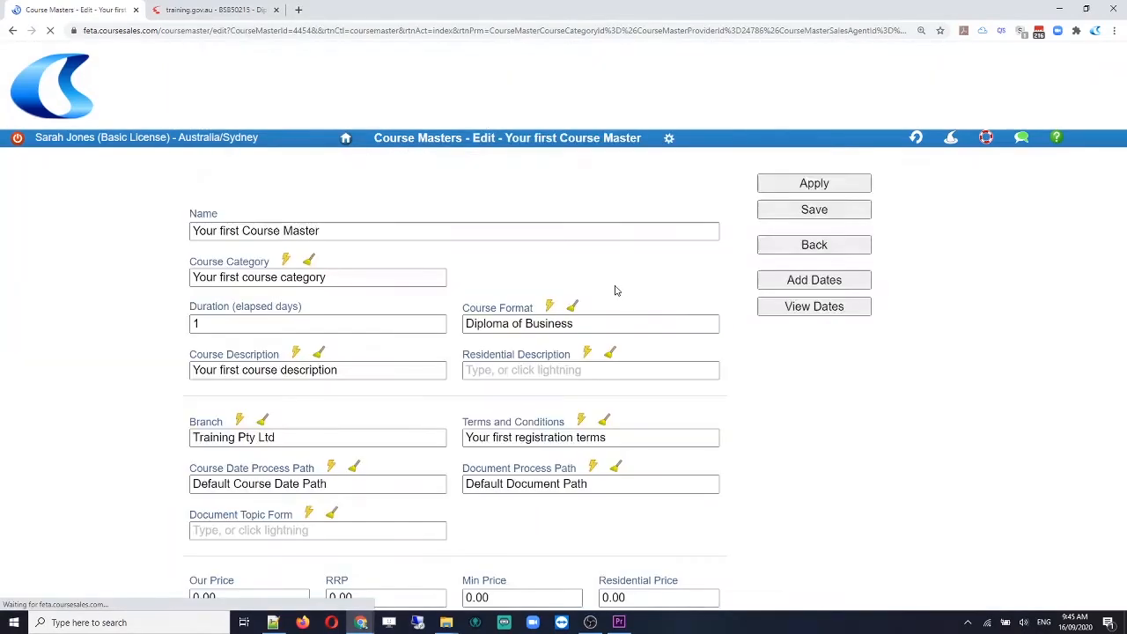
{"action": "left_click", "coordinate": [492, 319]}
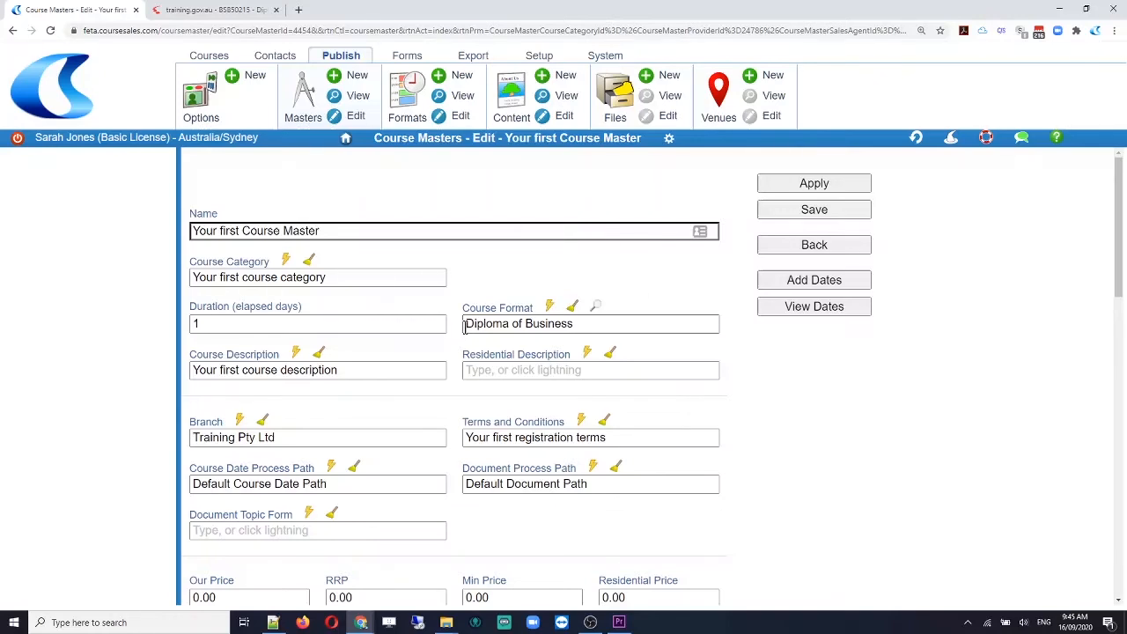
{"action": "left_click_drag", "start_coordinate": [463, 323], "coordinate": [583, 321]}
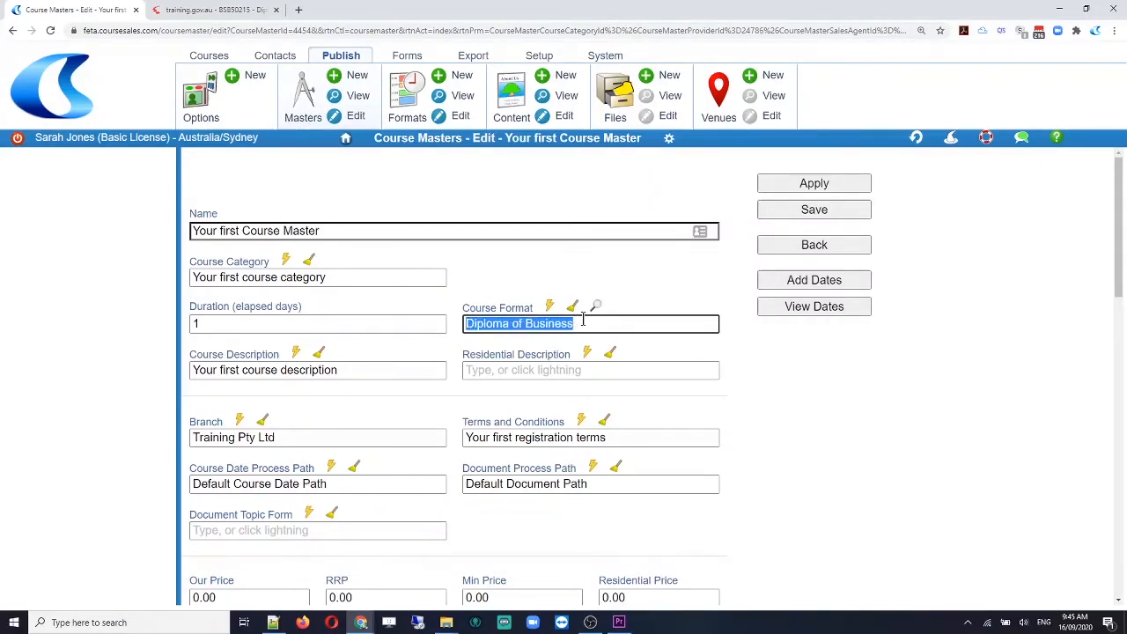
{"action": "left_click", "coordinate": [583, 322]}
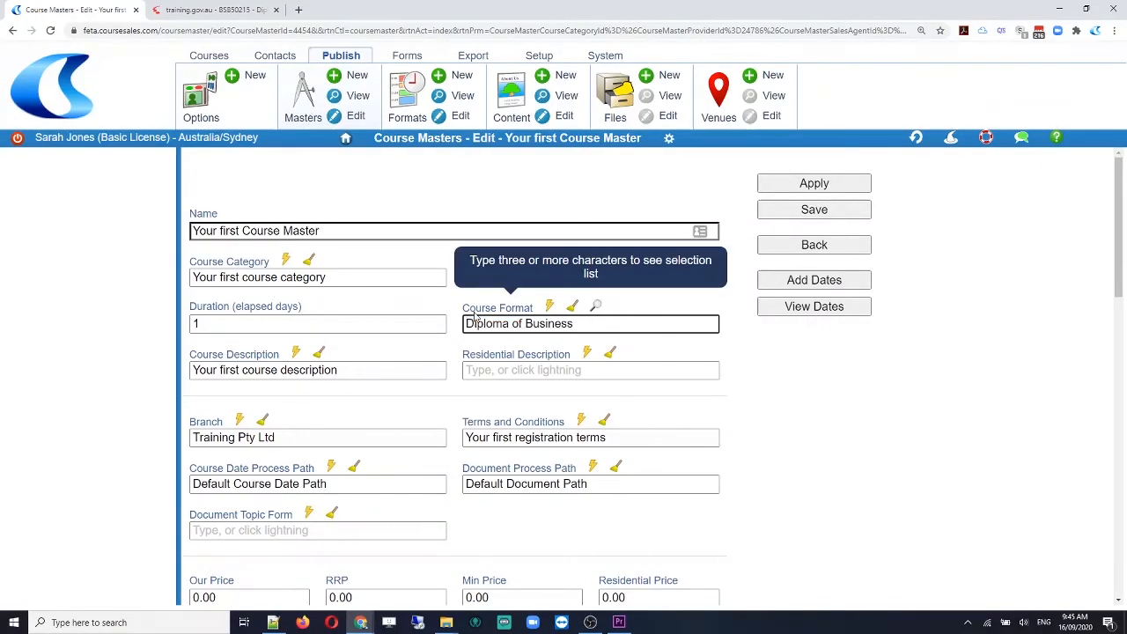
{"action": "left_click_drag", "start_coordinate": [577, 323], "coordinate": [436, 319]}
{"action": "key", "text": "ctrl+c"}
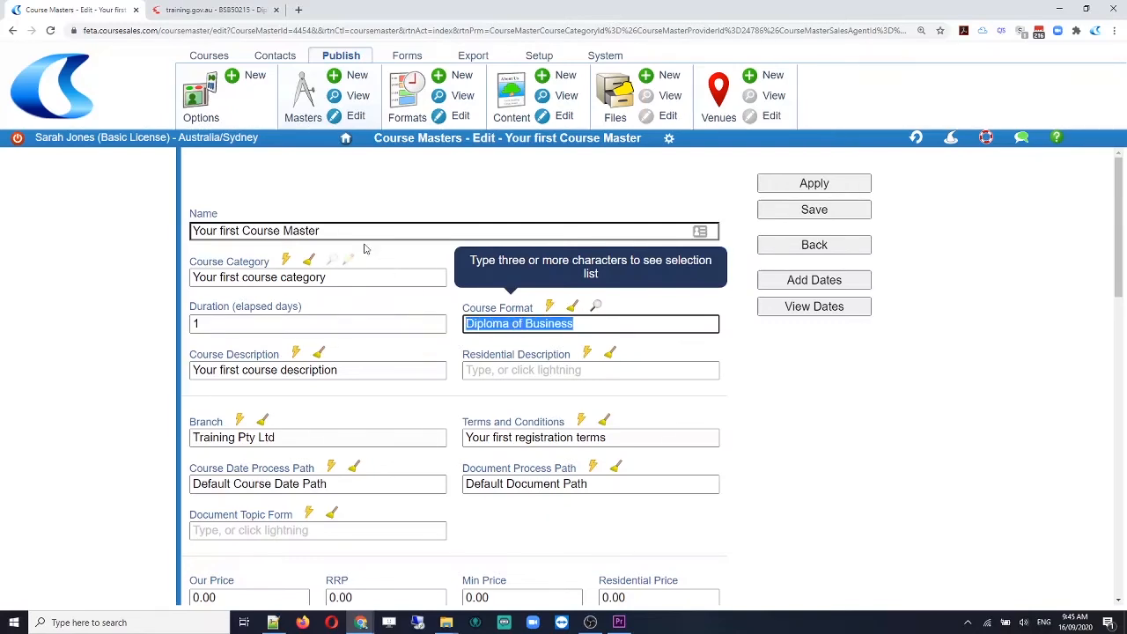
{"action": "left_click_drag", "start_coordinate": [320, 231], "coordinate": [138, 235]}
{"action": "key", "text": "ctrl+v"}
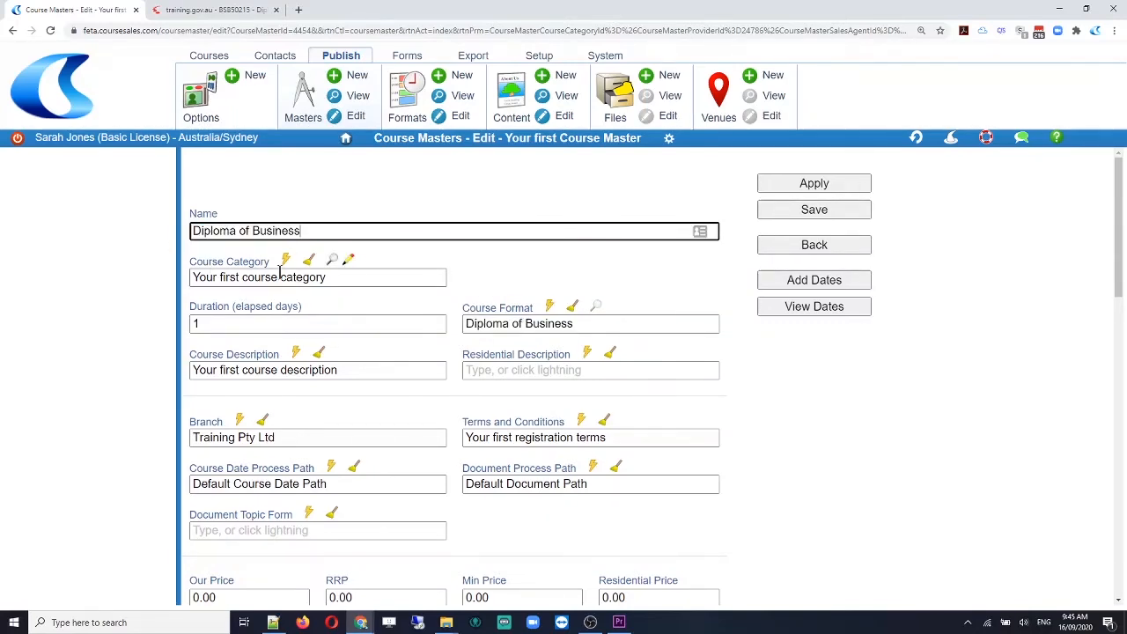
Set the course master's category to Diploma of Business and its duration to 365 elapsed days.
{"action": "left_click_drag", "start_coordinate": [342, 280], "coordinate": [162, 284]}
{"action": "key", "text": "ctrl+v"}
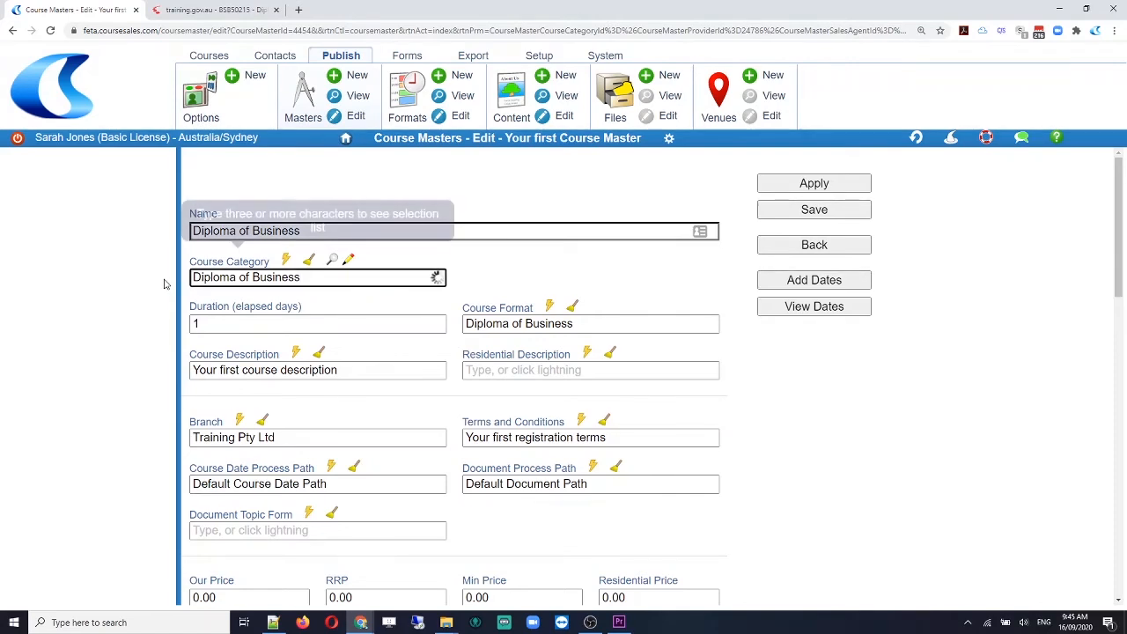
{"action": "left_click", "coordinate": [261, 299]}
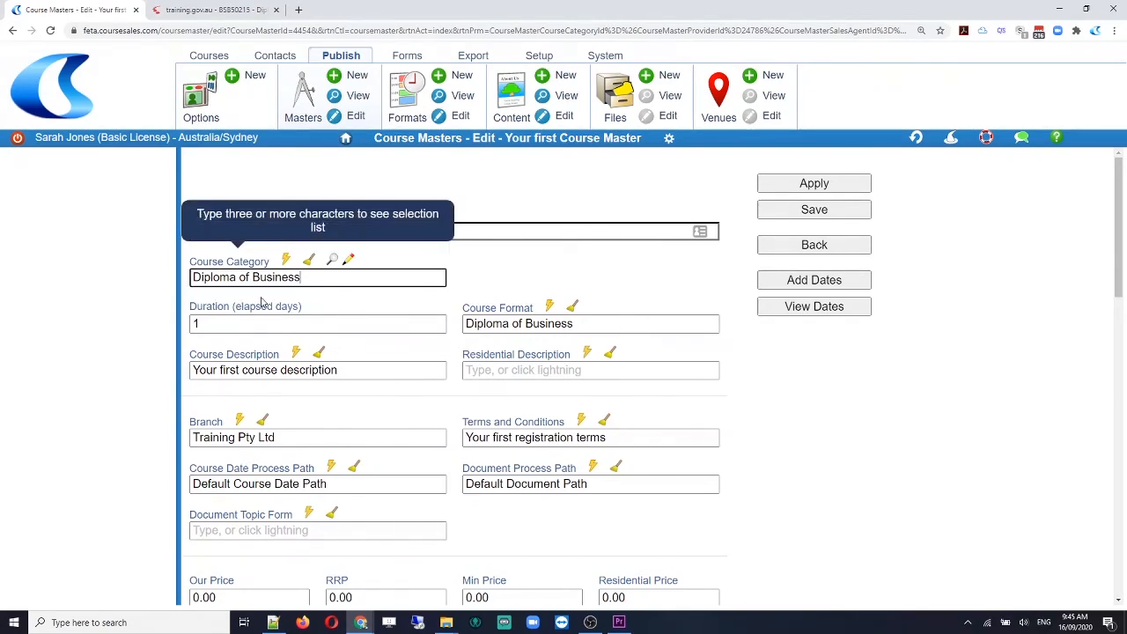
{"action": "double_click", "coordinate": [203, 322]}
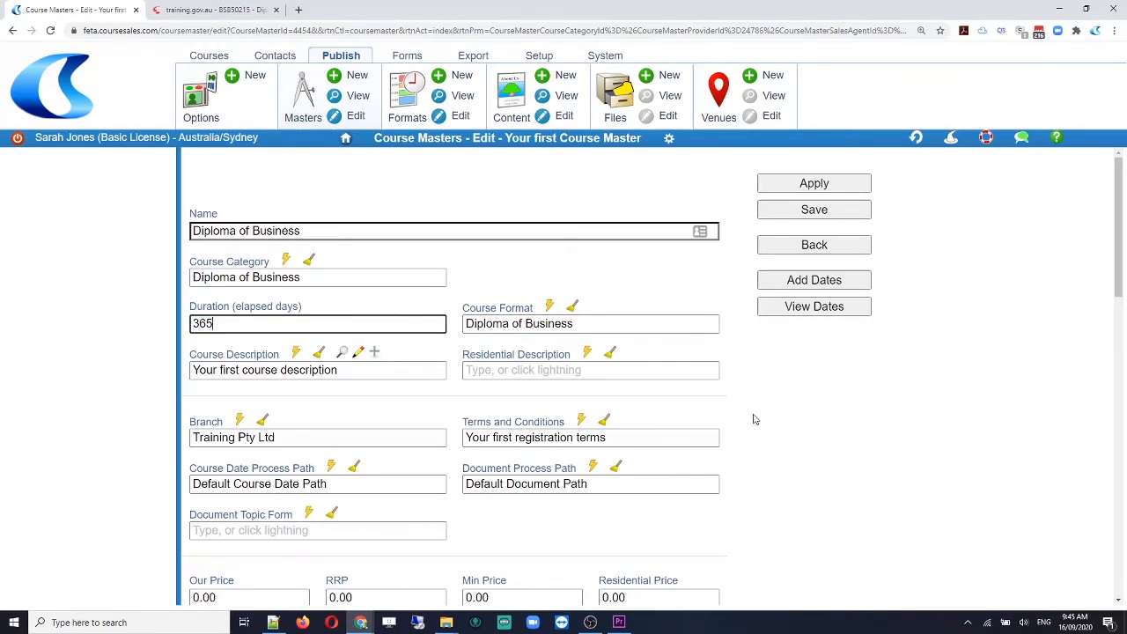
{"action": "left_click", "coordinate": [811, 419]}
Set the course master's course description to Diploma of Business.
{"action": "left_click", "coordinate": [352, 370]}
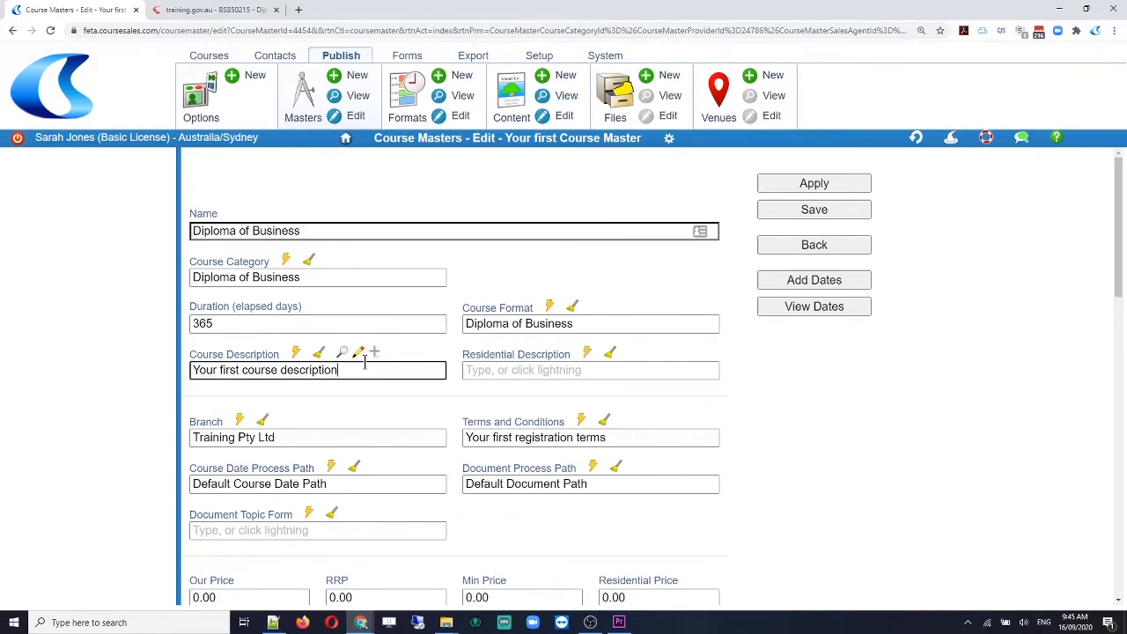
{"action": "left_click_drag", "start_coordinate": [334, 370], "coordinate": [155, 376]}
{"action": "key", "text": "ctrl+v"}
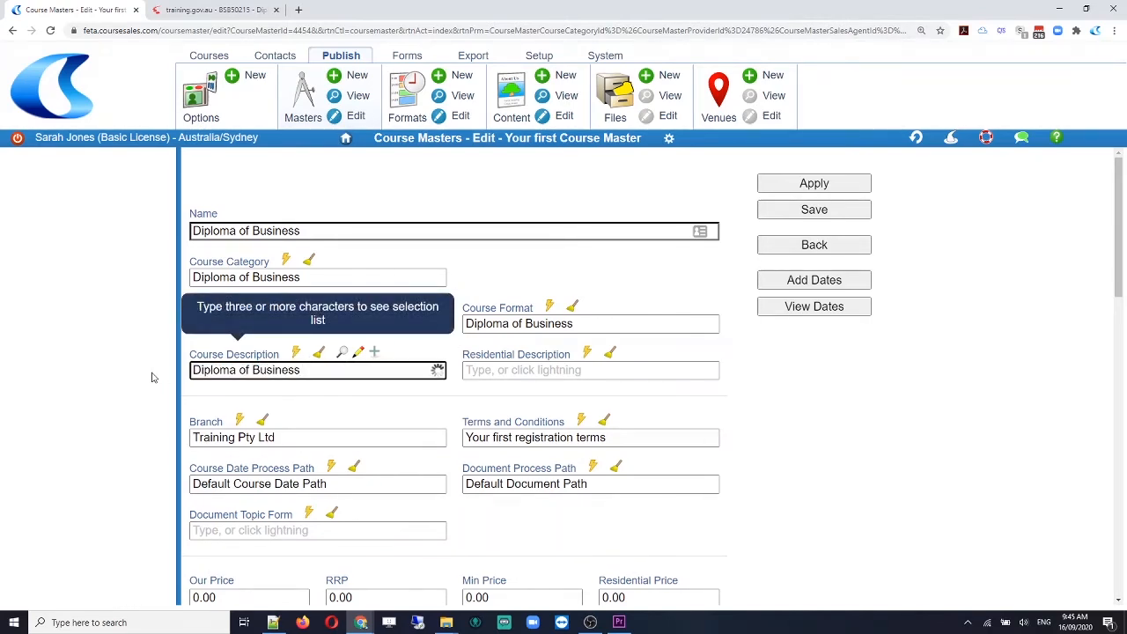
{"action": "left_click", "coordinate": [226, 393]}
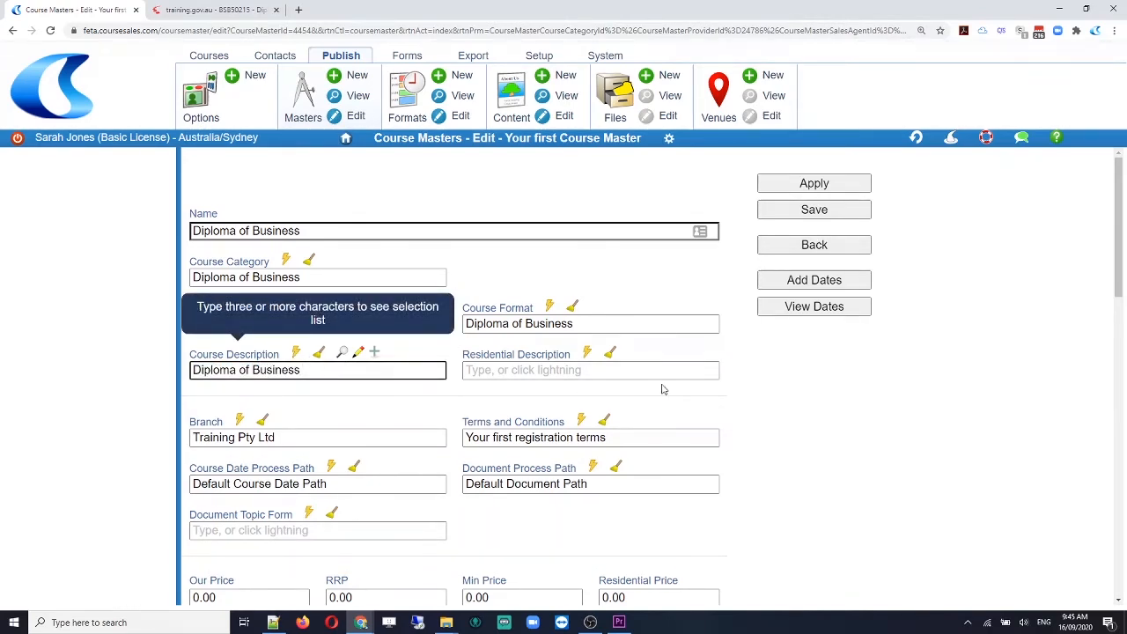
Open the course master's registration terms for editing and replace the Short Section placeholder with "Transfers are free".
{"action": "scroll", "coordinate": [780, 395], "scroll_direction": "down", "scroll_amount": 2}
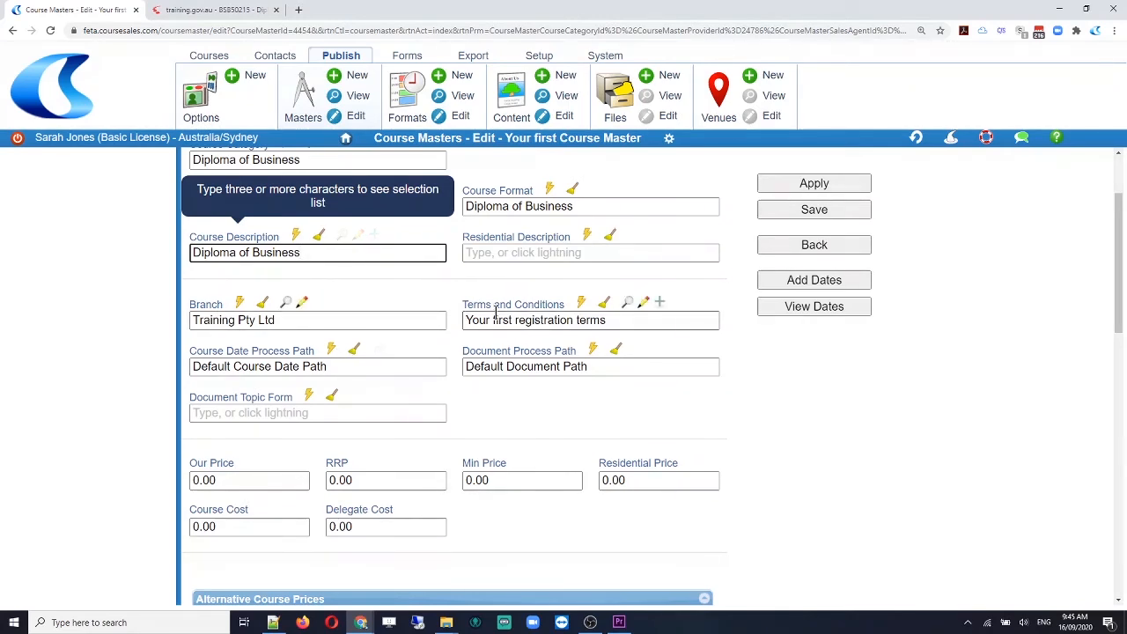
{"action": "left_click", "coordinate": [644, 303]}
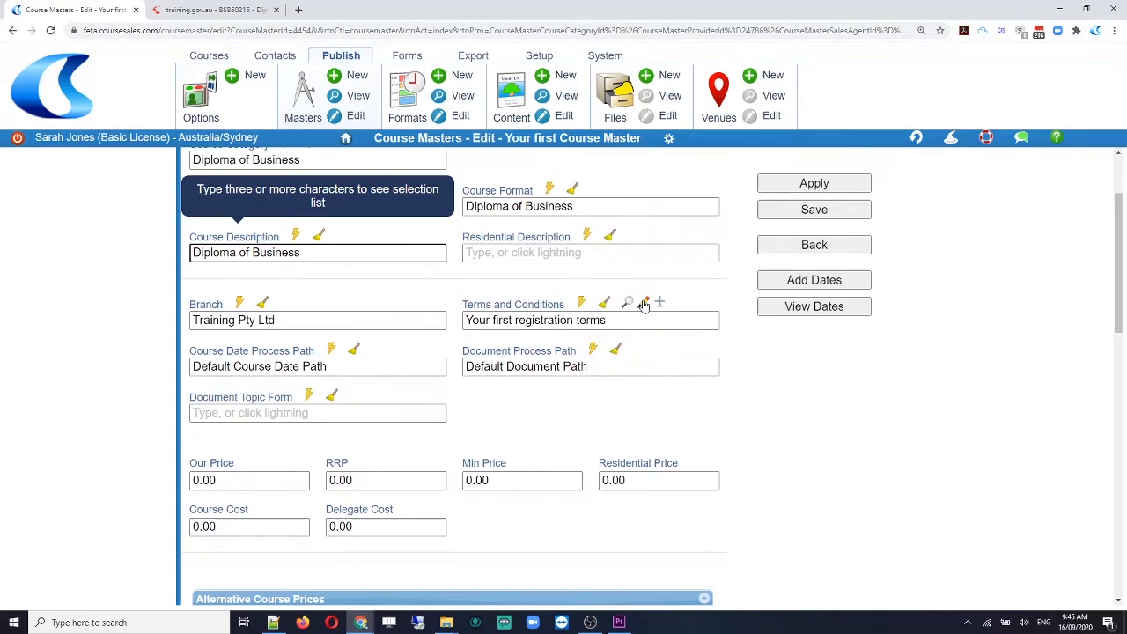
{"action": "left_click", "coordinate": [415, 276]}
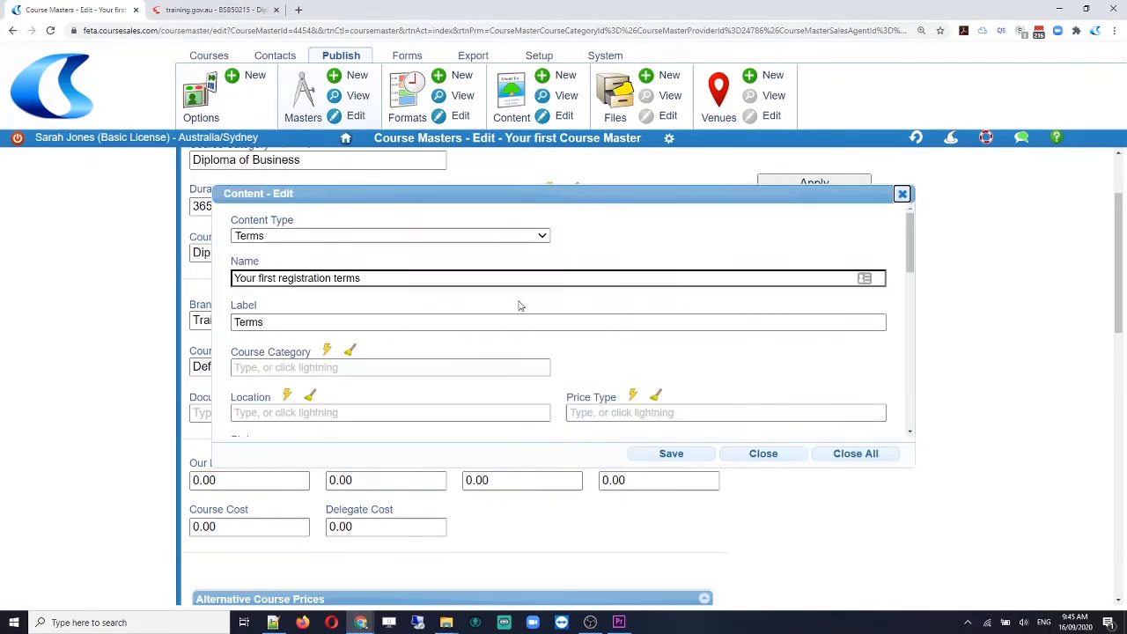
{"action": "scroll", "coordinate": [528, 307], "scroll_direction": "down", "scroll_amount": 5}
{"action": "left_click", "coordinate": [353, 279]}
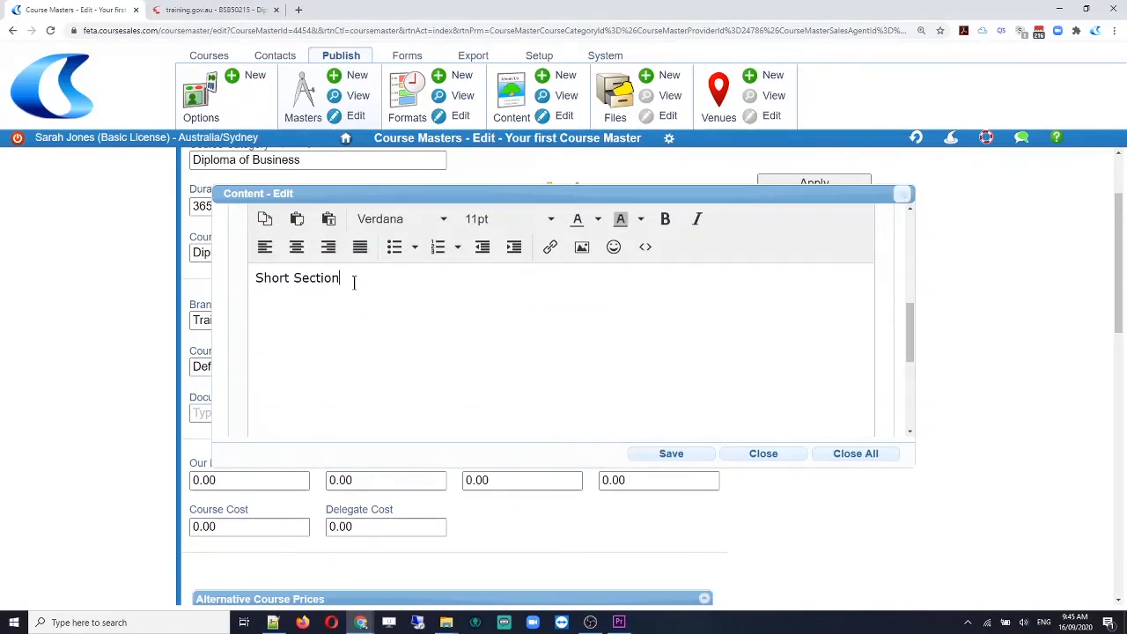
{"action": "left_click_drag", "start_coordinate": [352, 280], "coordinate": [242, 278]}
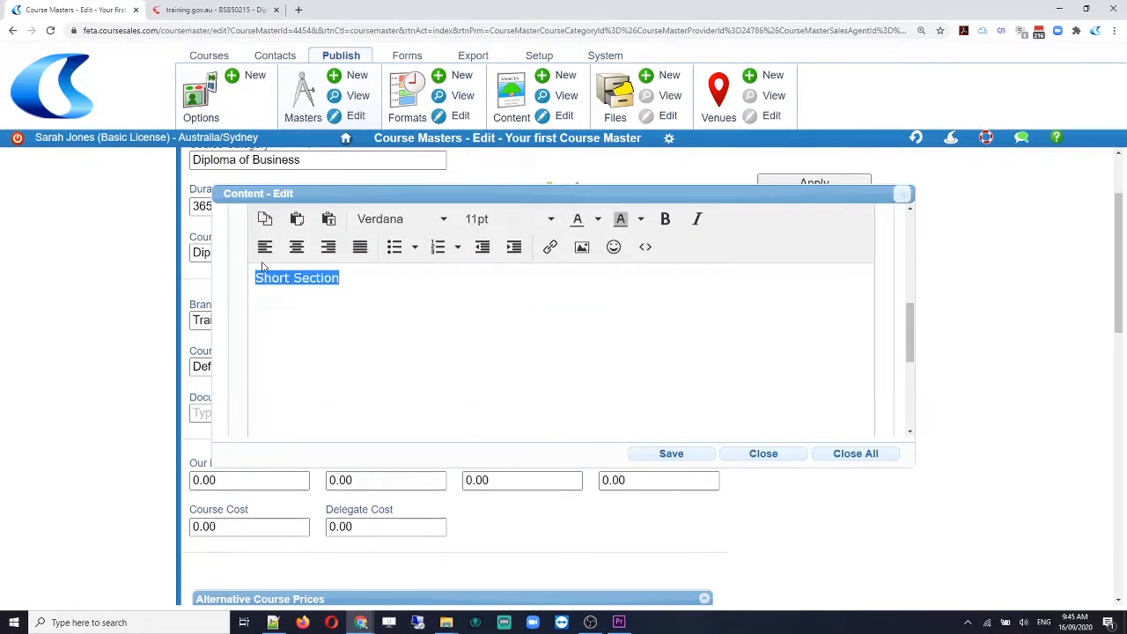
{"action": "type", "text": "Transfers are free "}
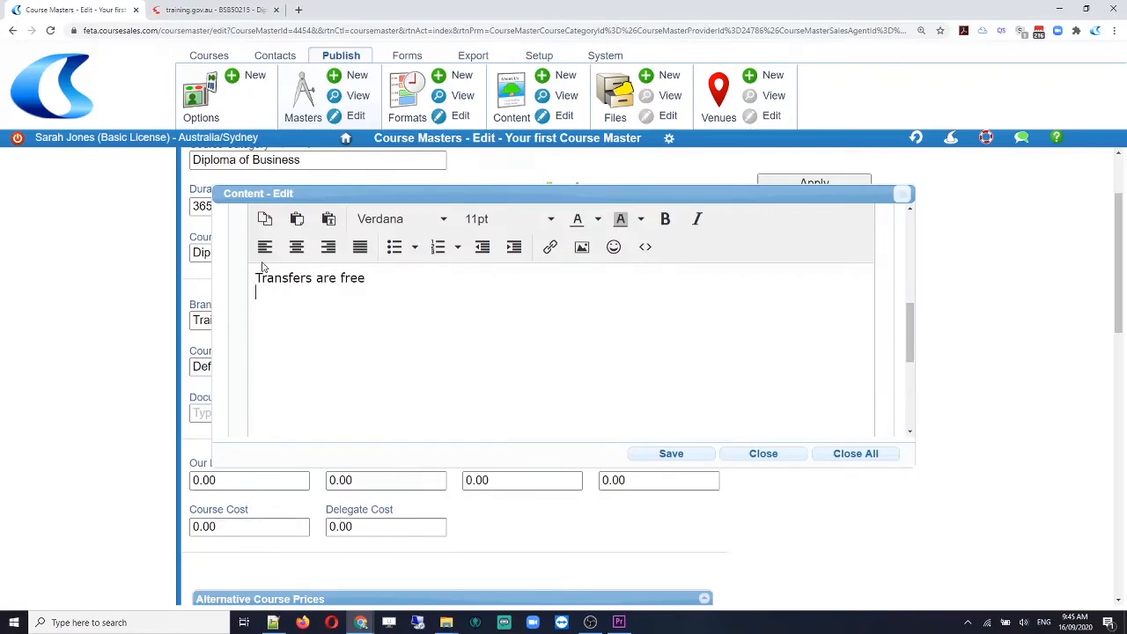
Add a second line to the terms reading "Cancellations 60+ days before start are 100%".
{"action": "type", "text": "Cancellations within"}
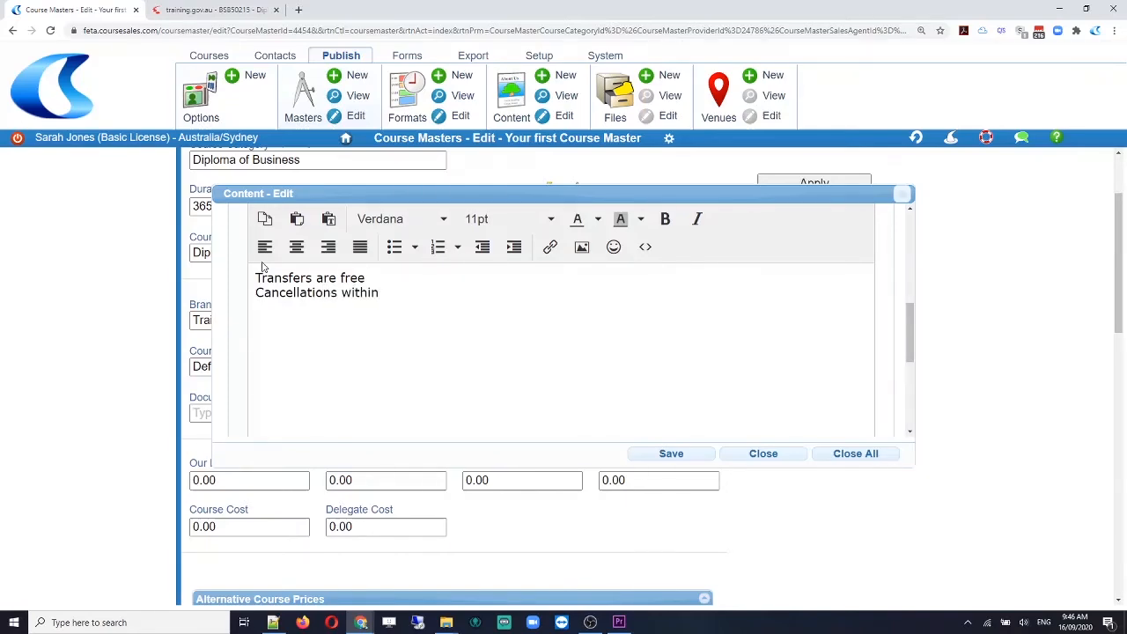
{"action": "key", "text": "BackSpace"}
{"action": "key", "text": "BackSpace"}
{"action": "key", "text": "BackSpace"}
{"action": "key", "text": "BackSpace"}
{"action": "key", "text": "BackSpace"}
{"action": "key", "text": "BackSpace"}
{"action": "type", "text": "wit"}
{"action": "key", "text": "BackSpace"}
{"action": "key", "text": "BackSpace"}
{"action": "key", "text": "BackSpace"}
{"action": "type", "text": "60+ days"}
{"action": "key", "text": "BackSpace"}
{"action": "type", "text": "s before star"}
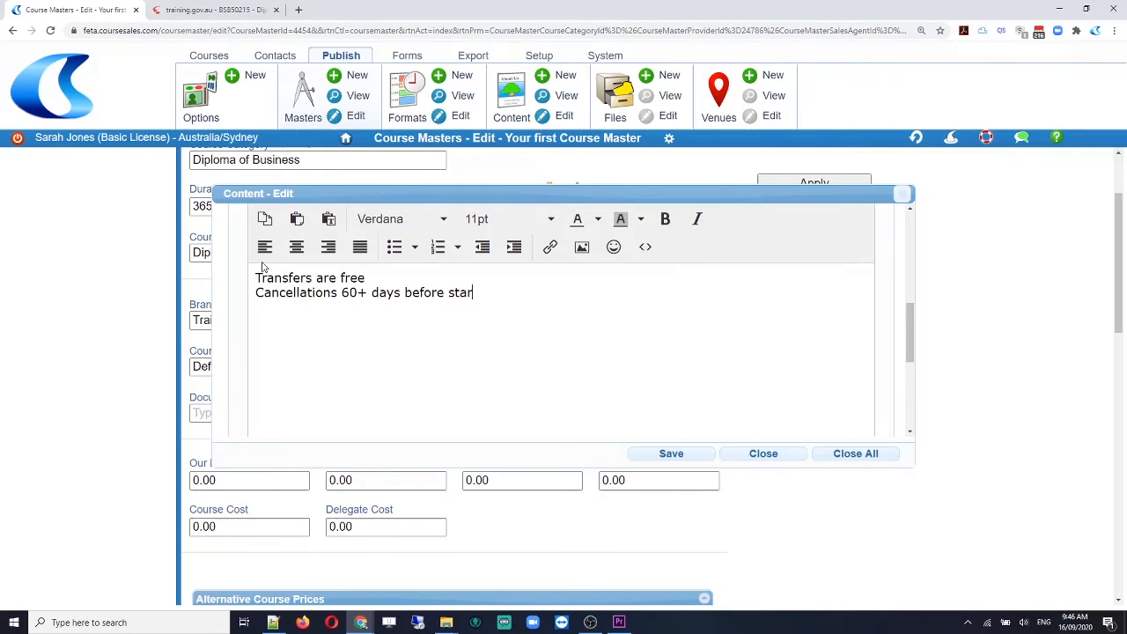
{"action": "type", "text": "t are 100% "}
Add a third line reading "Cancellations 60- days before start at 50%" and save the terms.
{"action": "type", "text": "Cance"}
{"action": "type", "text": "llation"}
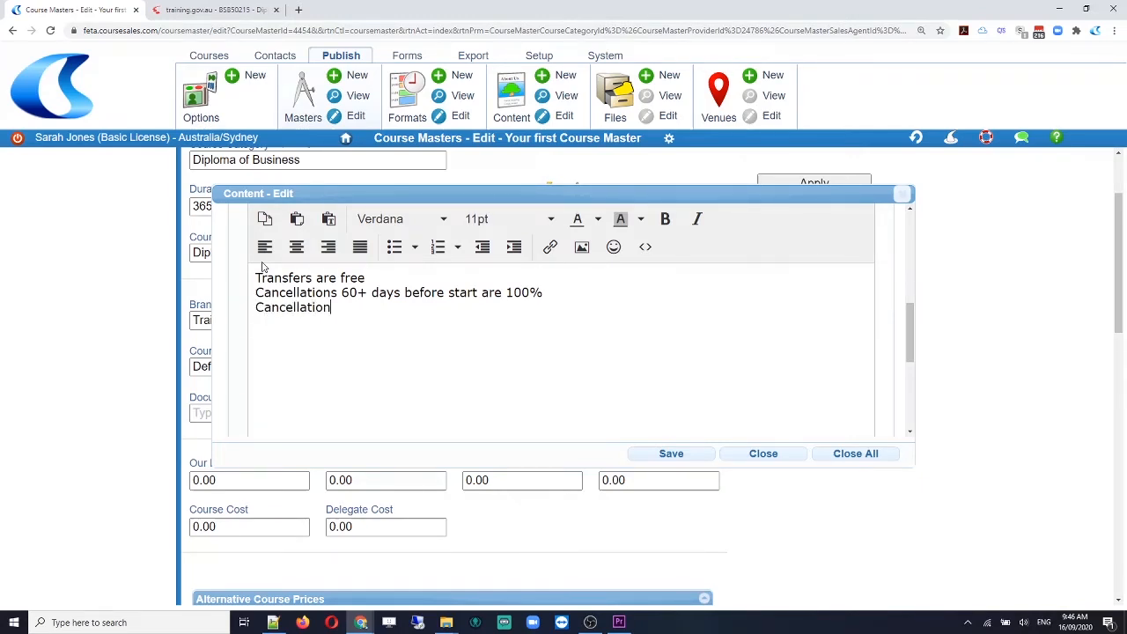
{"action": "type", "text": "s 60- days before"}
{"action": "type", "text": "star"}
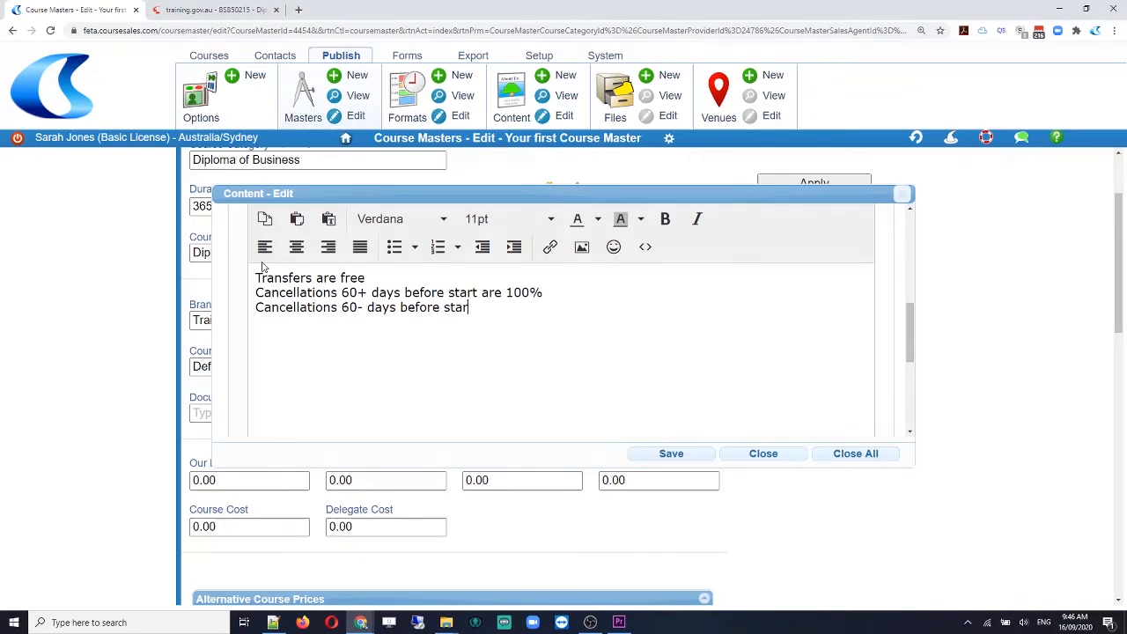
{"action": "type", "text": "t at 50%"}
{"action": "left_click", "coordinate": [686, 460]}
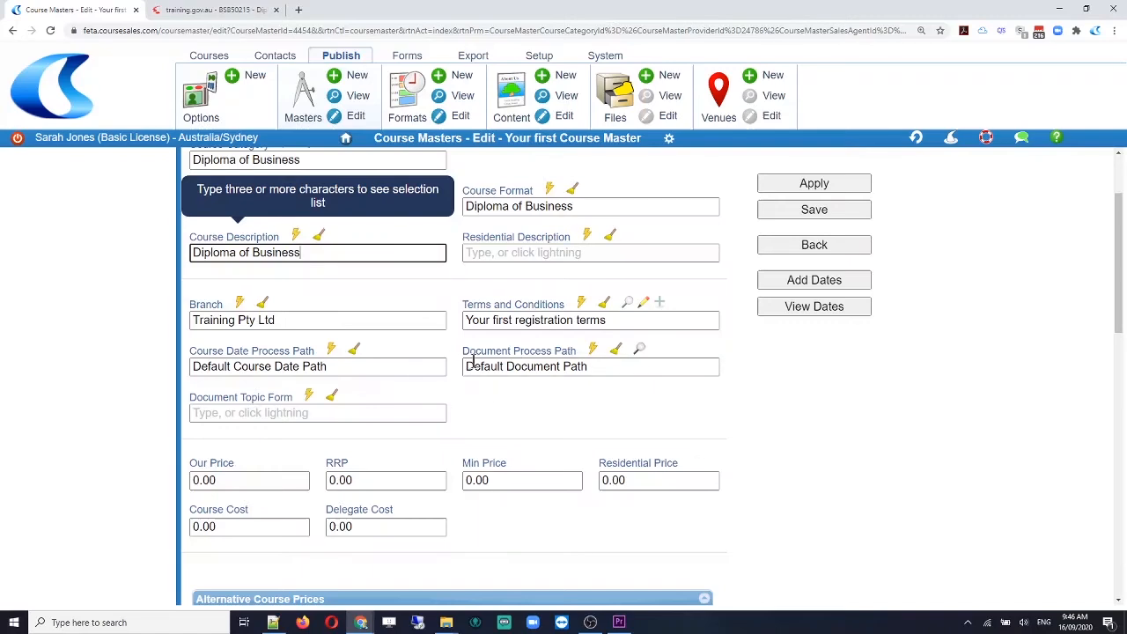
Set the course master's Our Price to 3500 and its RRP to 4000.
{"action": "left_click", "coordinate": [229, 489]}
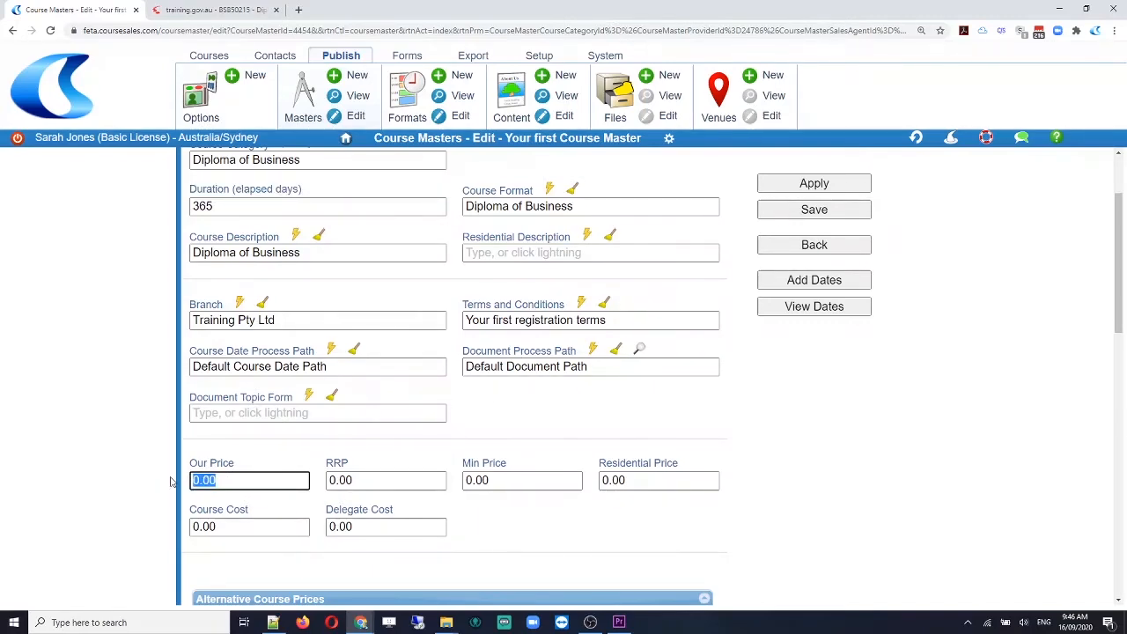
{"action": "type", "text": "3500"}
{"action": "key", "text": "Tab"}
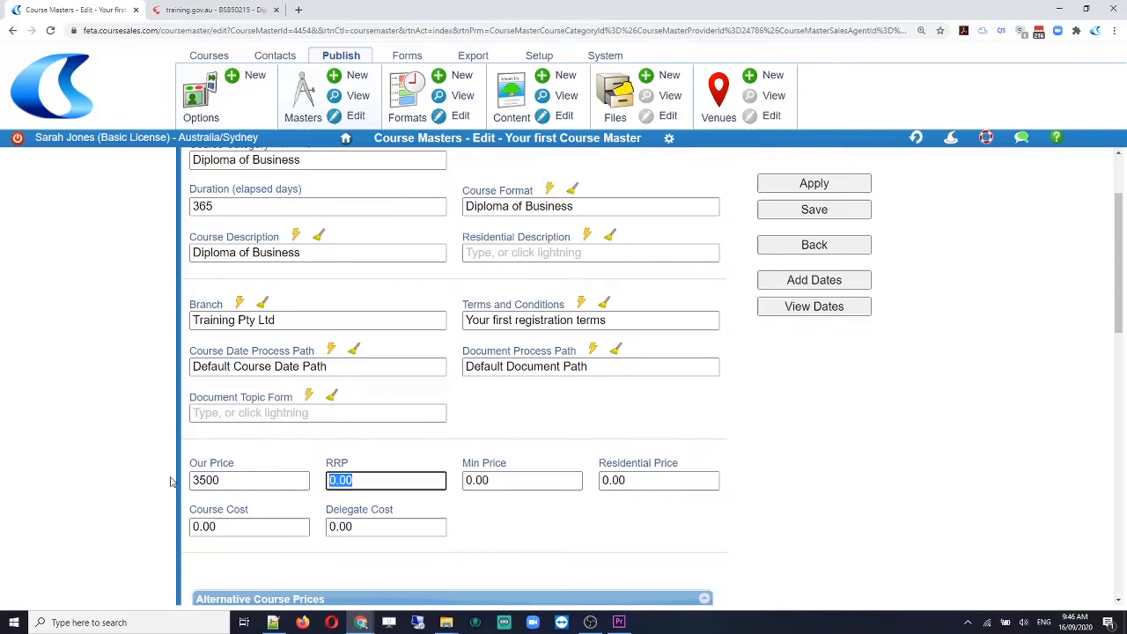
{"action": "type", "text": "4000"}
{"action": "scroll", "coordinate": [615, 438], "scroll_direction": "down", "scroll_amount": 2}
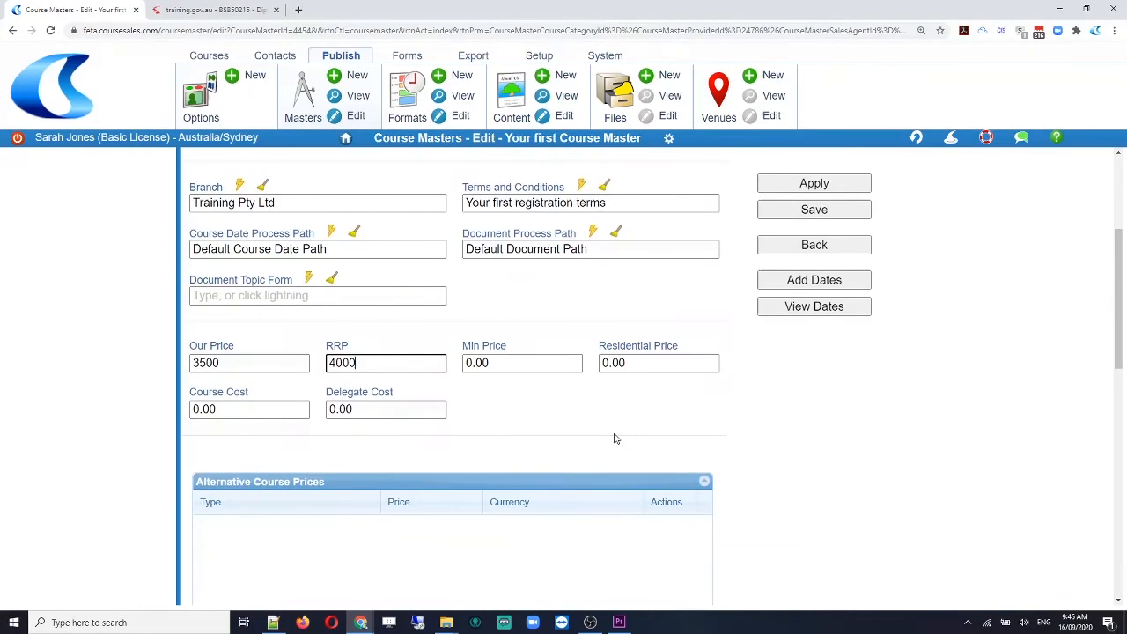
{"action": "scroll", "coordinate": [615, 438], "scroll_direction": "down", "scroll_amount": 2}
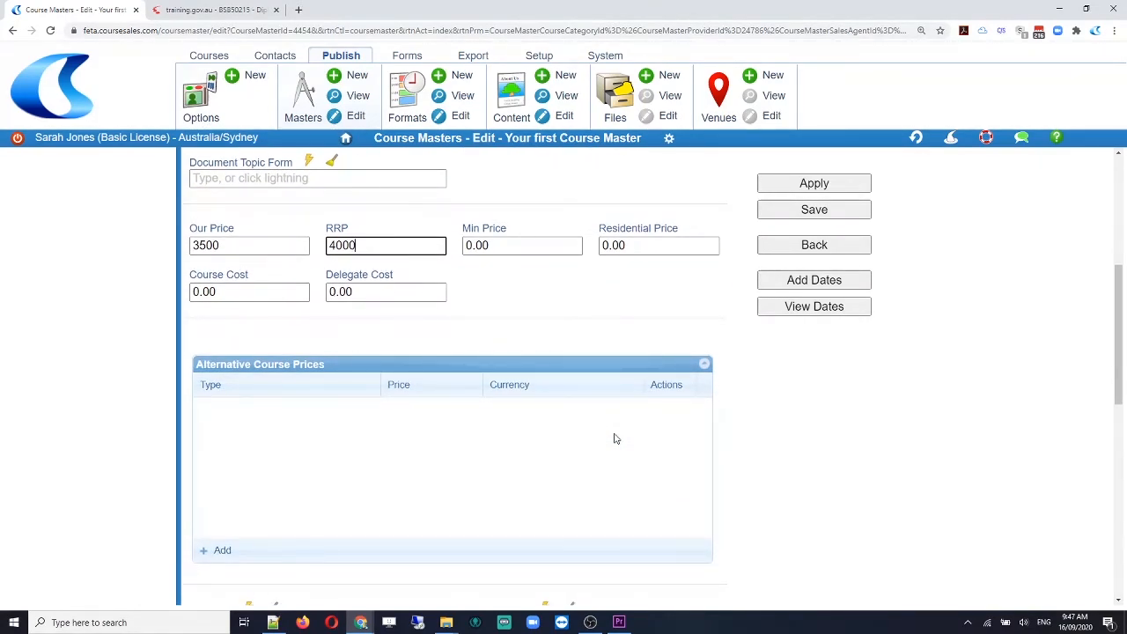
Set the Diploma of Business course master's Make Completed offset to -5.
{"action": "scroll", "coordinate": [628, 349], "scroll_direction": "up", "scroll_amount": 2}
{"action": "scroll", "coordinate": [628, 348], "scroll_direction": "down", "scroll_amount": 4}
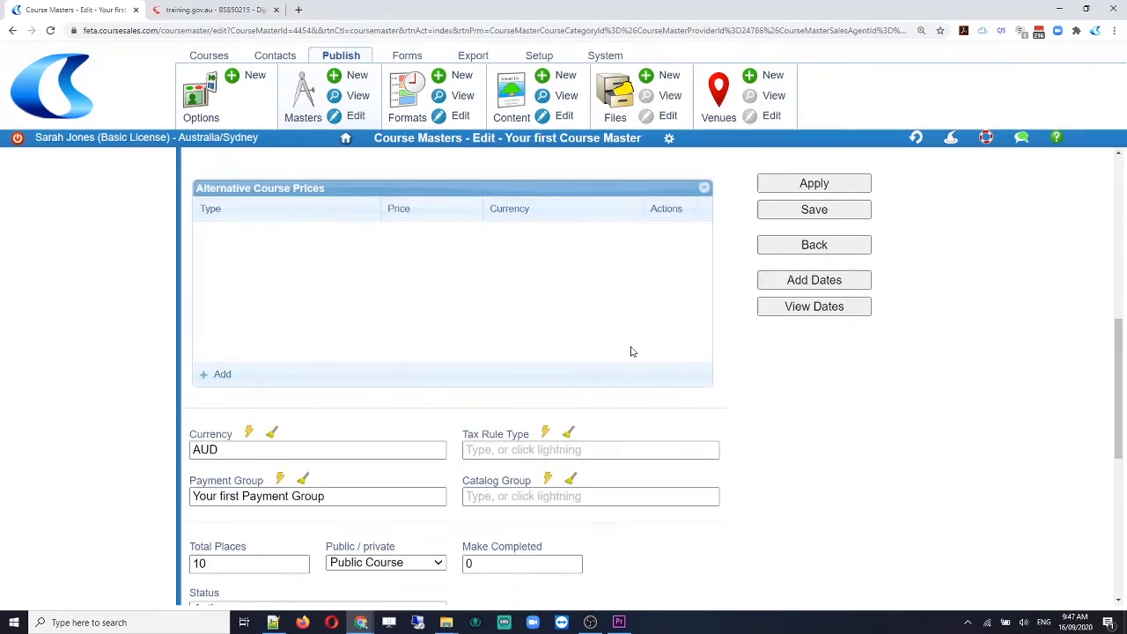
{"action": "scroll", "coordinate": [631, 351], "scroll_direction": "down", "scroll_amount": 2}
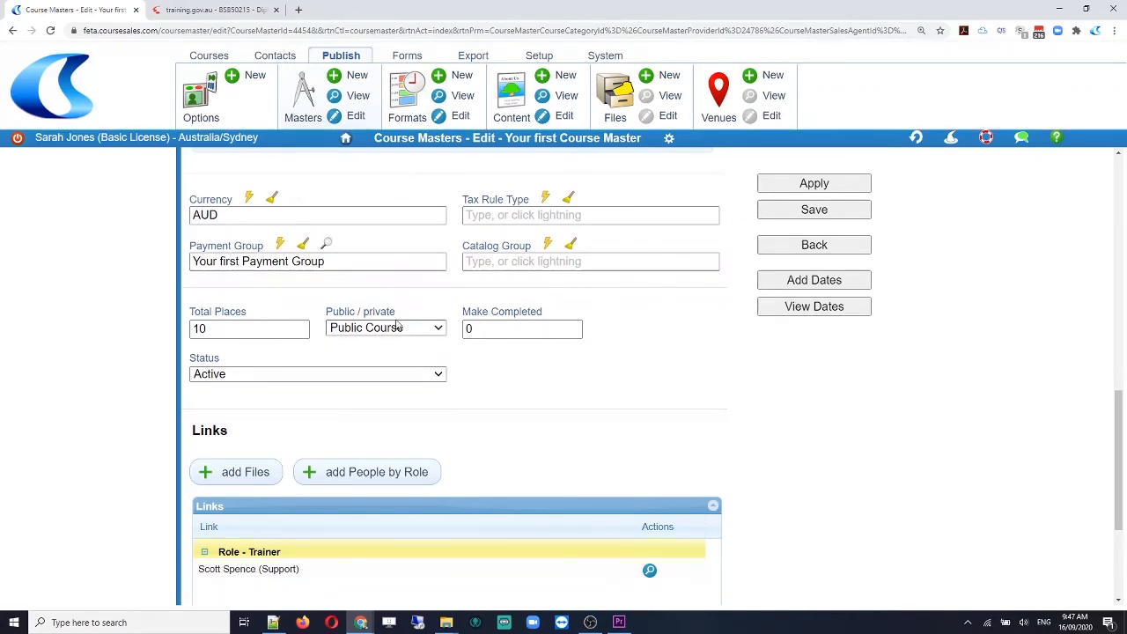
{"action": "left_click", "coordinate": [501, 328]}
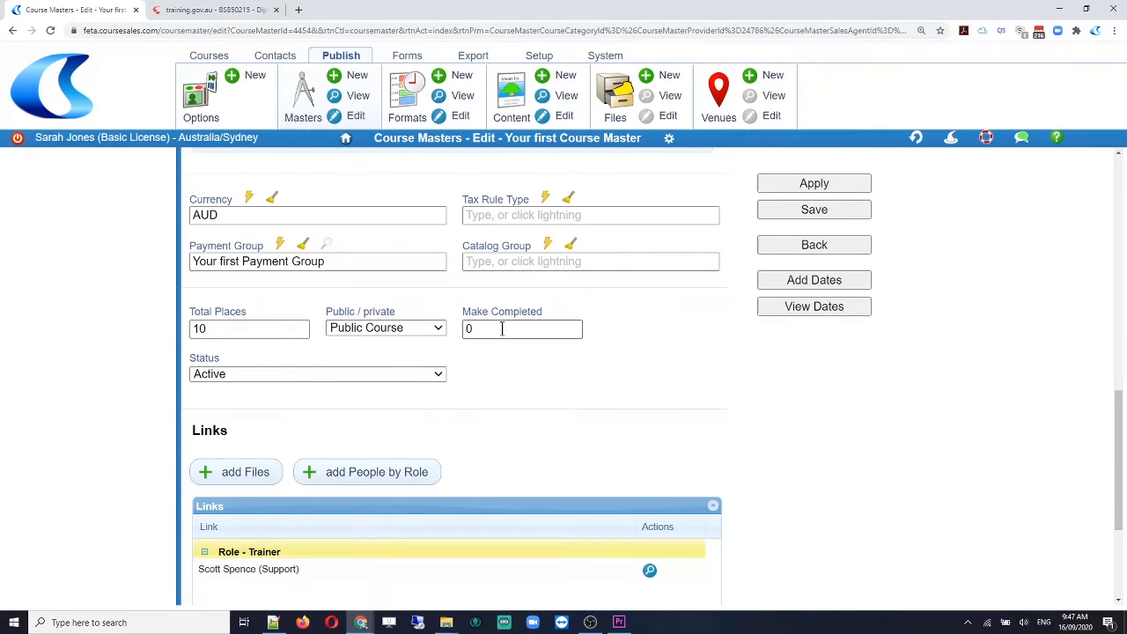
{"action": "double_click", "coordinate": [469, 328]}
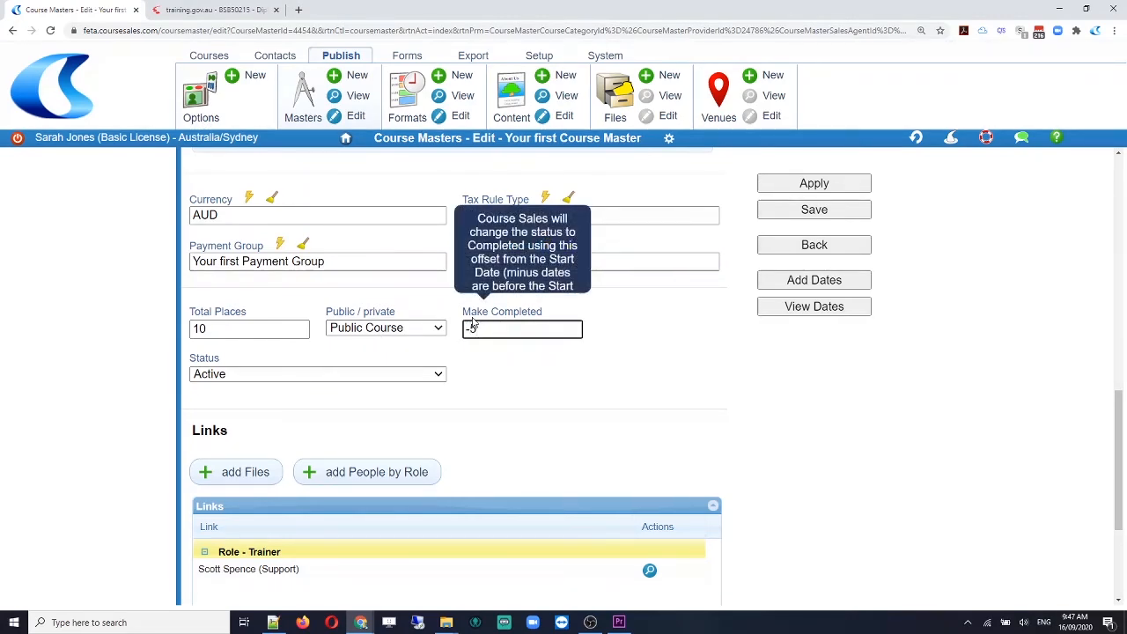
{"action": "type", "text": "-5"}
{"action": "left_click", "coordinate": [523, 388]}
Set the course master's Total Places to 20 and save the course master.
{"action": "left_click", "coordinate": [216, 328]}
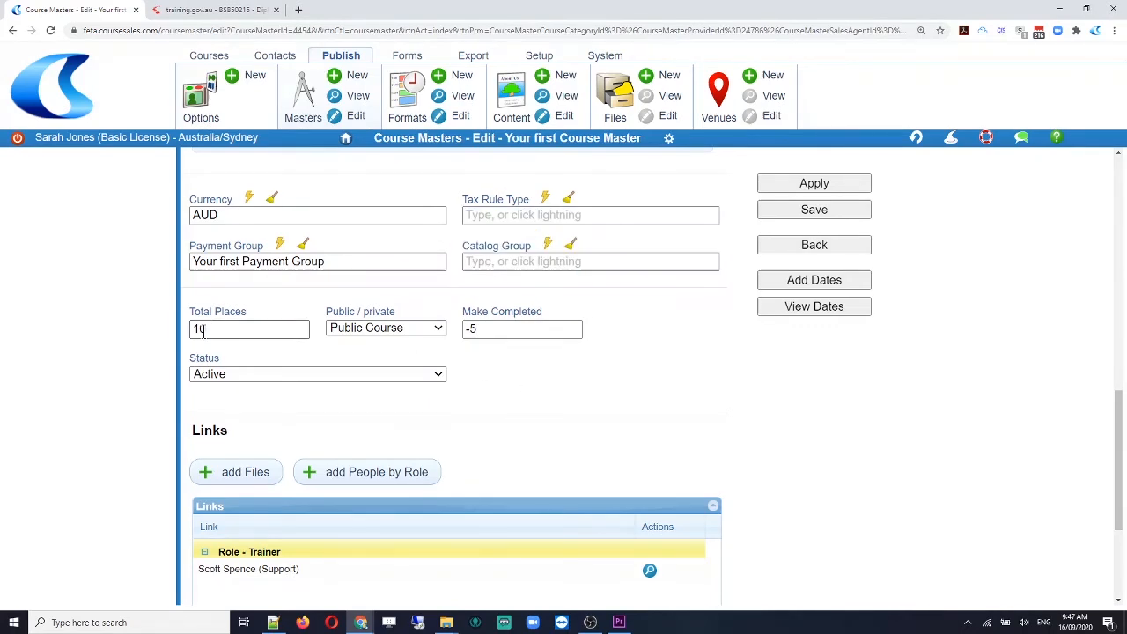
{"action": "left_click_drag", "start_coordinate": [202, 329], "coordinate": [189, 339]}
{"action": "type", "text": "20"}
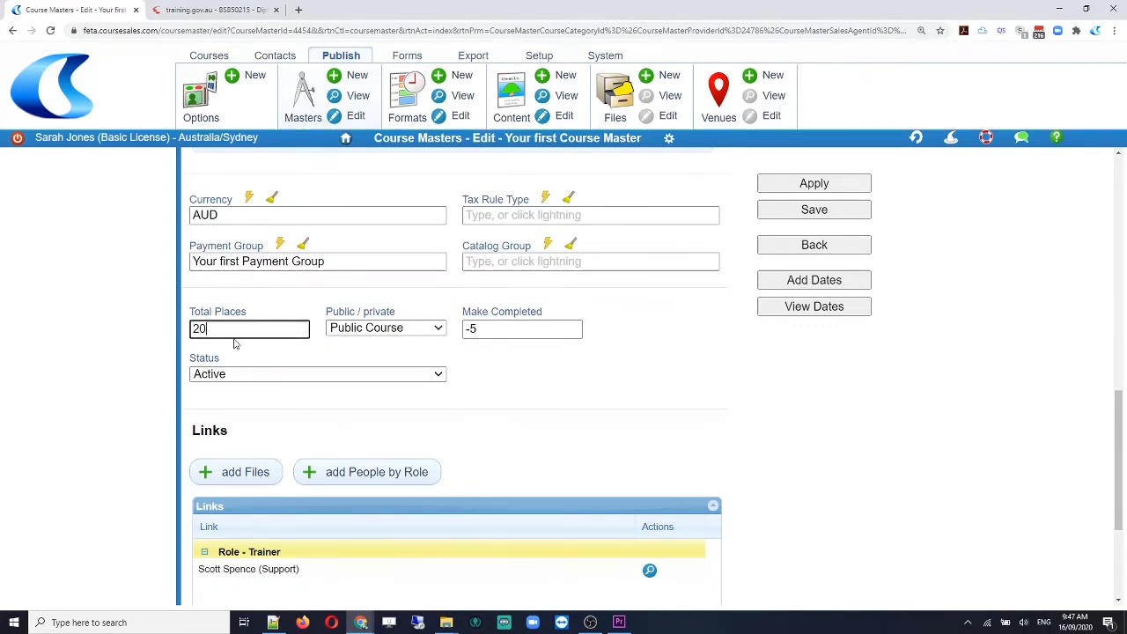
{"action": "left_click", "coordinate": [621, 410]}
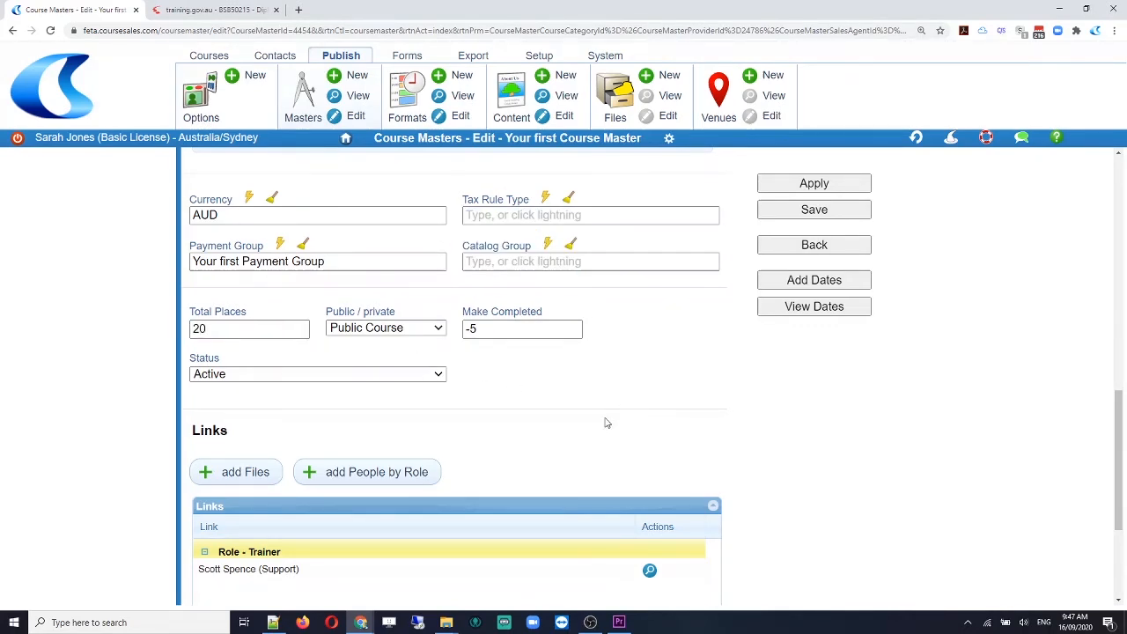
{"action": "left_click", "coordinate": [815, 210]}
{"action": "left_click", "coordinate": [815, 212]}
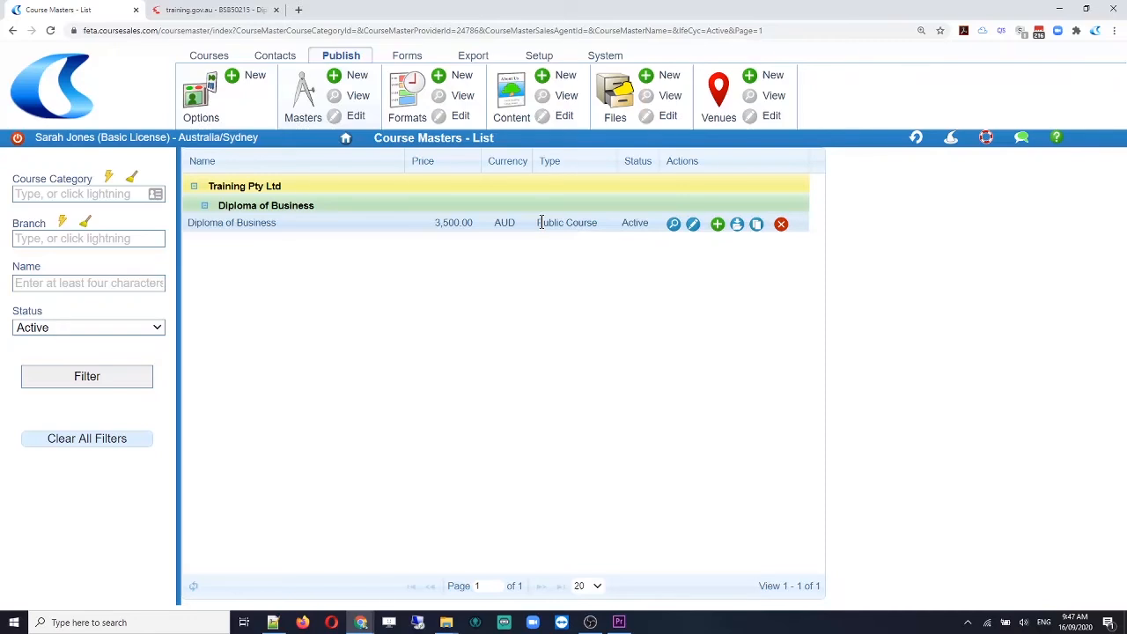
Copy the Diploma of Business course master and assign the copy to the "First Aid including CPR" course category.
{"action": "left_click", "coordinate": [758, 226]}
{"action": "left_click_drag", "start_coordinate": [304, 277], "coordinate": [128, 270]}
{"action": "type", "text": "first course category"}
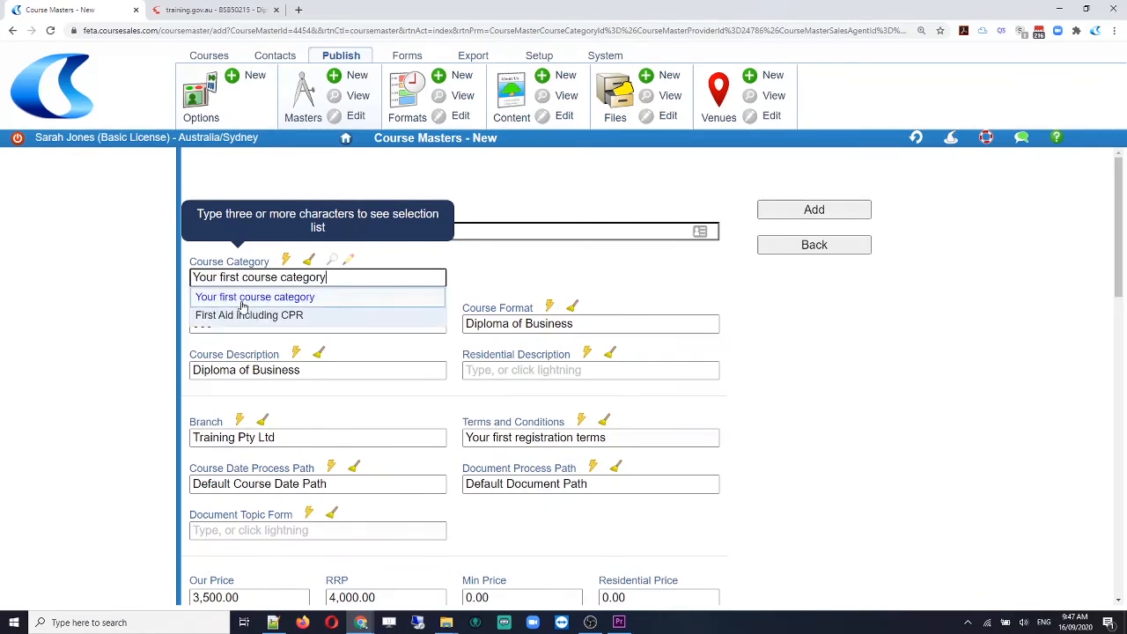
{"action": "left_click", "coordinate": [256, 316]}
Rename the copied course master "First Aid including CPR", reusing the course category's text.
{"action": "left_click_drag", "start_coordinate": [315, 278], "coordinate": [192, 276]}
{"action": "key", "text": "ctrl+c"}
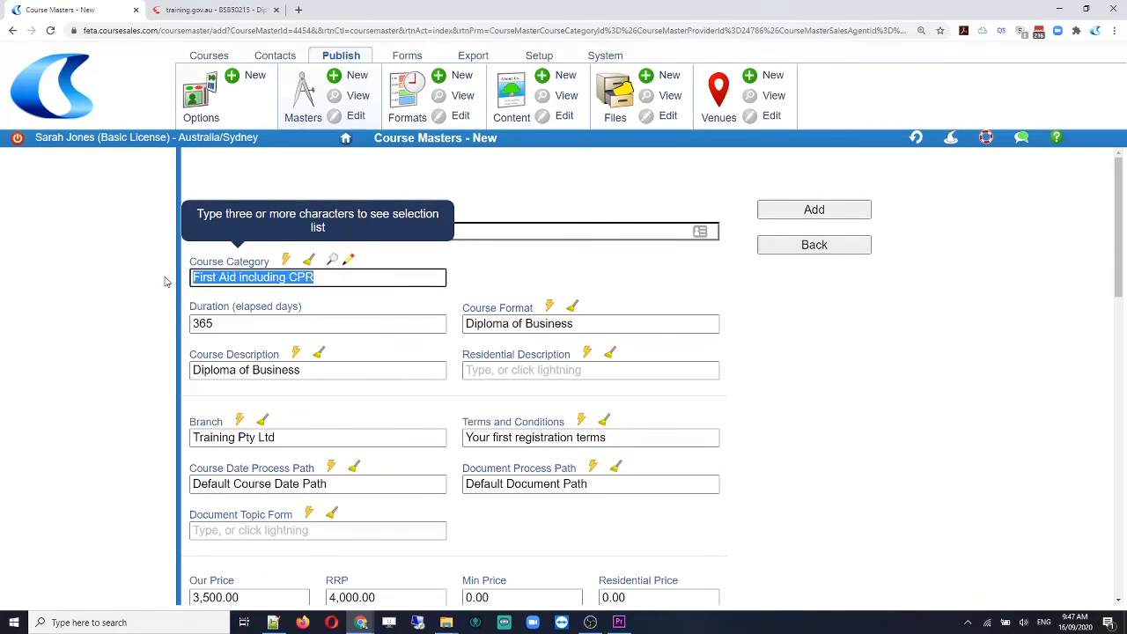
{"action": "left_click", "coordinate": [464, 227]}
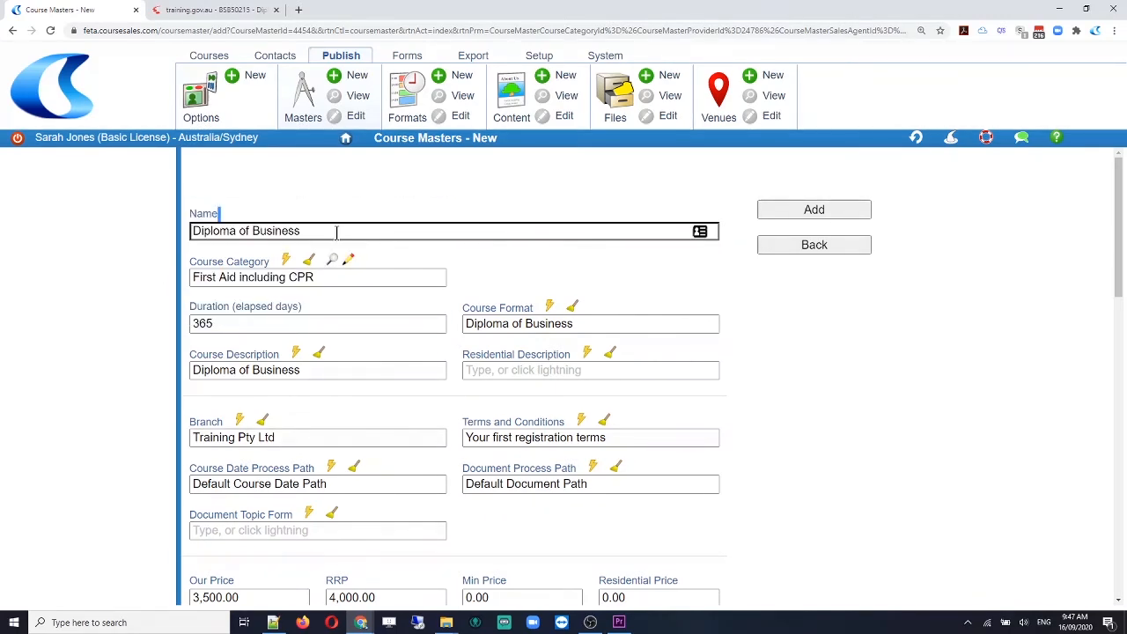
{"action": "left_click_drag", "start_coordinate": [336, 231], "coordinate": [178, 244]}
{"action": "key", "text": "ctrl+v"}
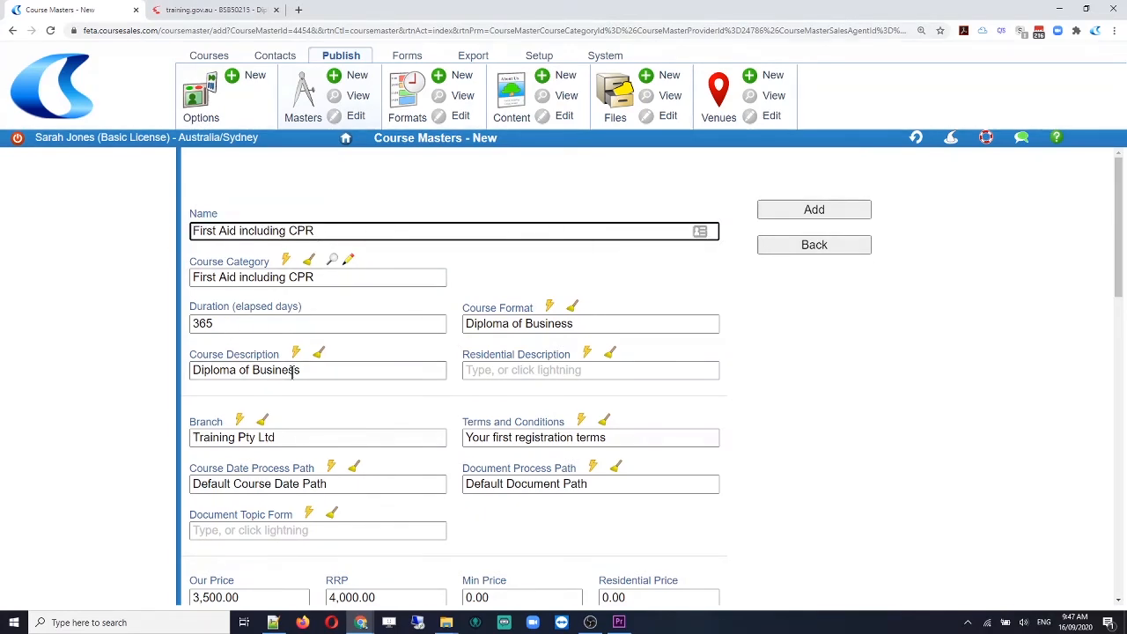
Set both the Course Format and the Course Description of the new master to "First Aid including CPR".
{"action": "left_click_drag", "start_coordinate": [573, 324], "coordinate": [415, 323]}
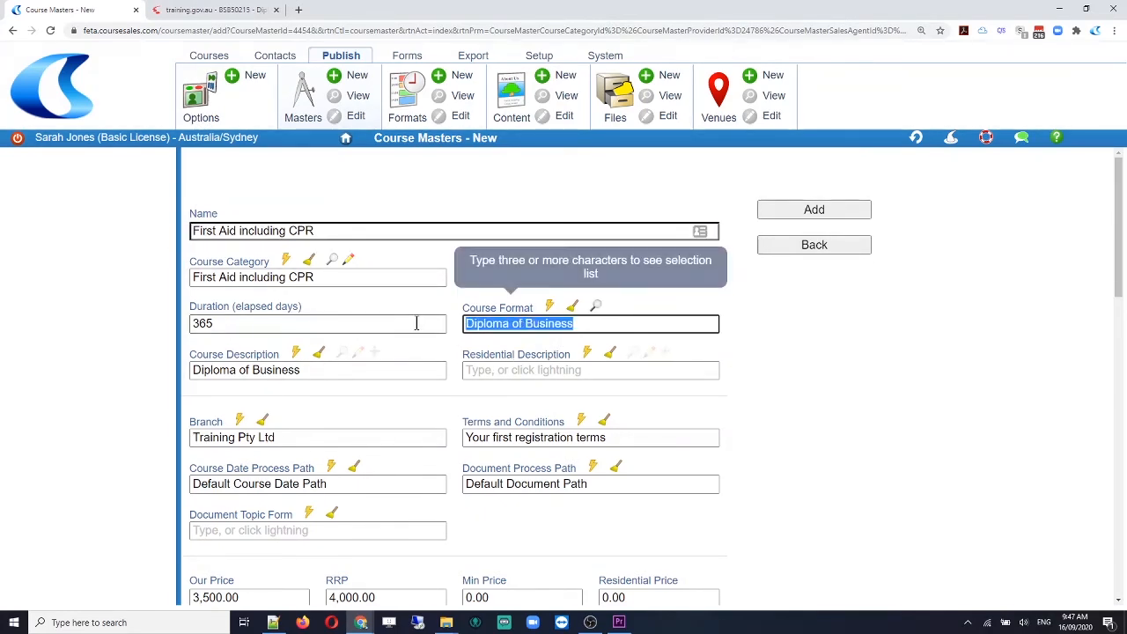
{"action": "key", "text": "ctrl+v"}
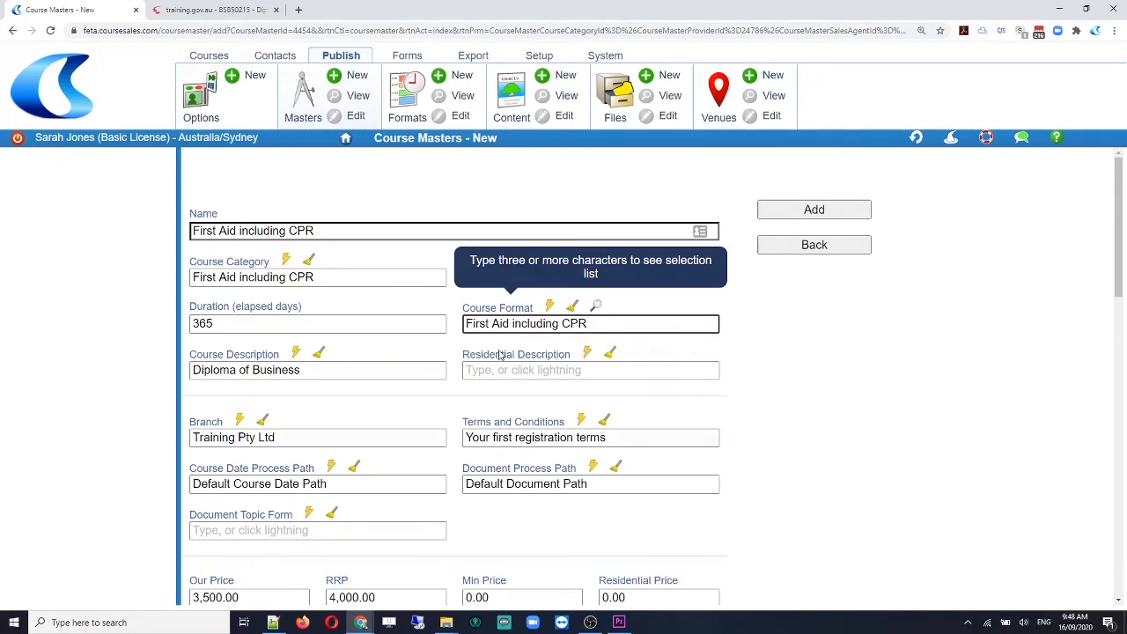
{"action": "left_click_drag", "start_coordinate": [373, 370], "coordinate": [131, 372]}
{"action": "key", "text": "ctrl+v"}
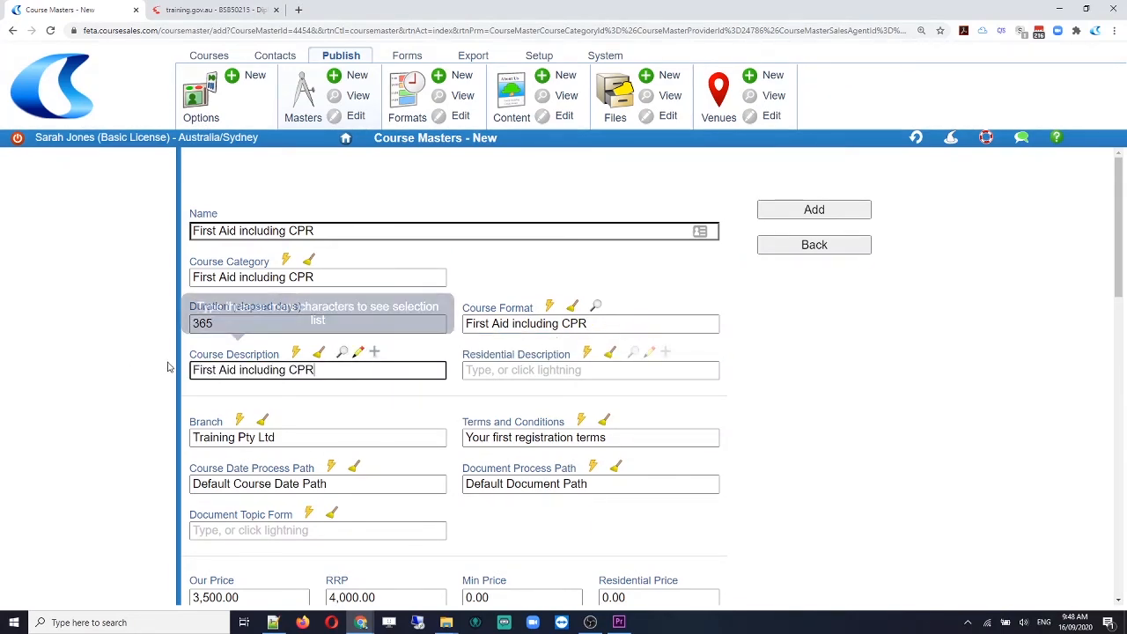
{"action": "left_click", "coordinate": [244, 389]}
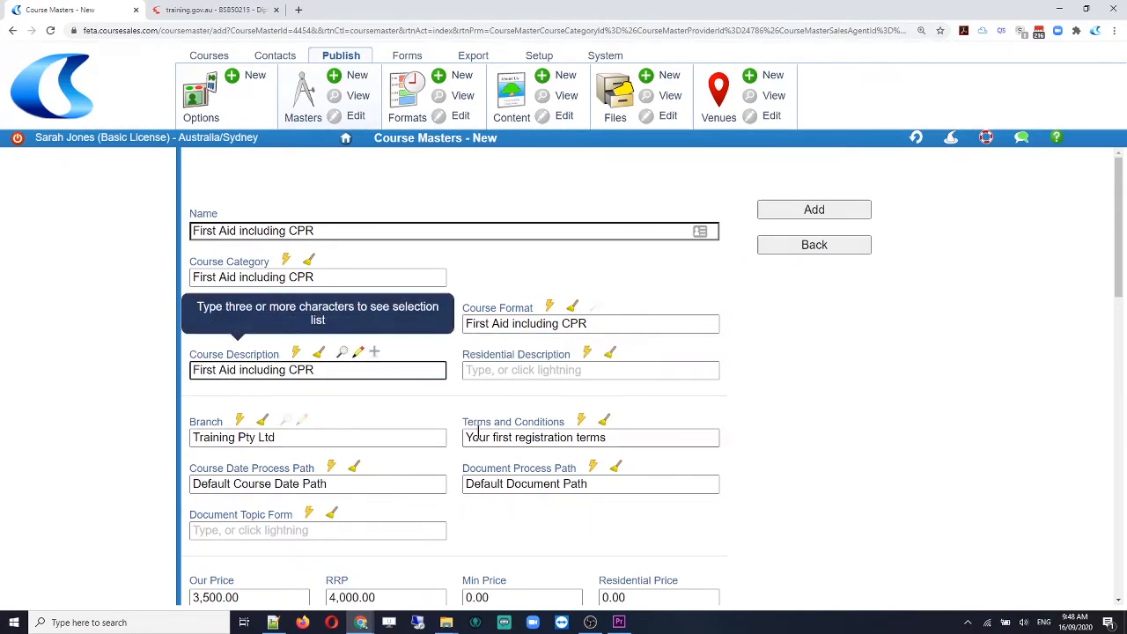
Set the new course master's Our Price and RRP to 150 each.
{"action": "scroll", "coordinate": [524, 415], "scroll_direction": "down", "scroll_amount": 2}
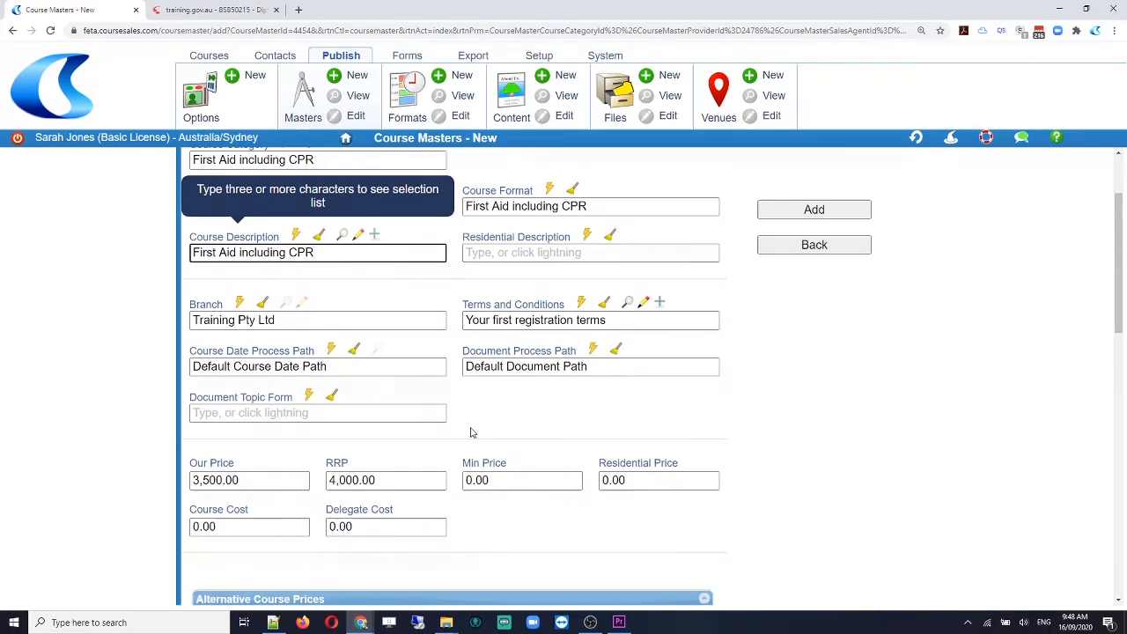
{"action": "scroll", "coordinate": [440, 409], "scroll_direction": "down", "scroll_amount": 2}
{"action": "left_click_drag", "start_coordinate": [225, 364], "coordinate": [159, 366]}
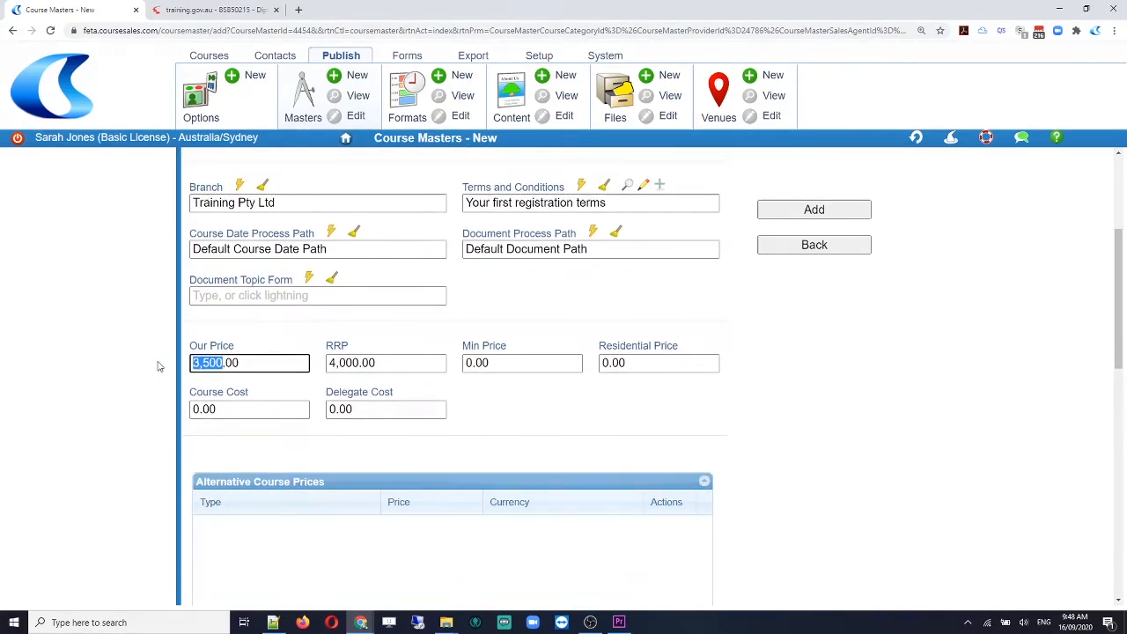
{"action": "type", "text": "150"}
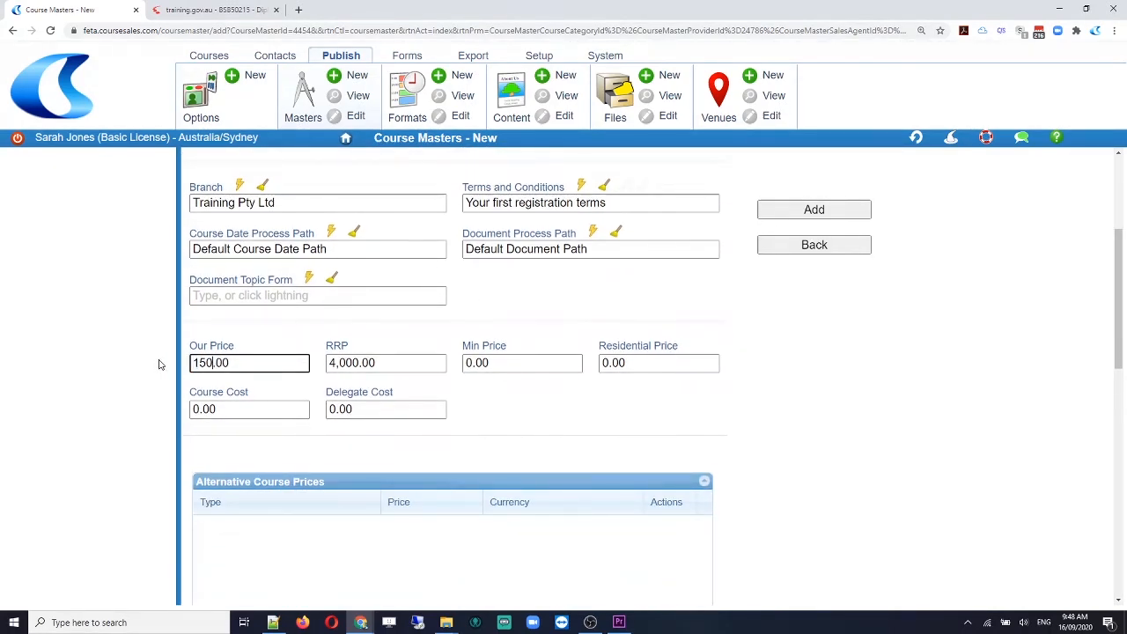
{"action": "key", "text": "Tab"}
{"action": "type", "text": "150"}
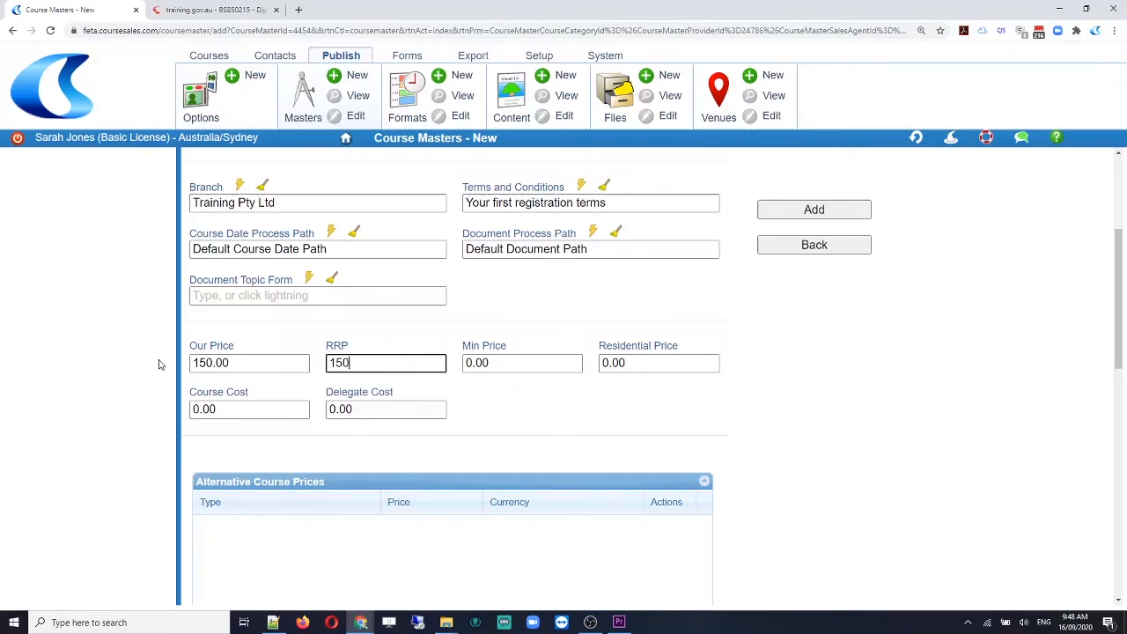
{"action": "key", "text": "Tab"}
Set Total Places to 10 and Make Completed to -1, and add the new First Aid course master.
{"action": "scroll", "coordinate": [420, 384], "scroll_direction": "down", "scroll_amount": 5}
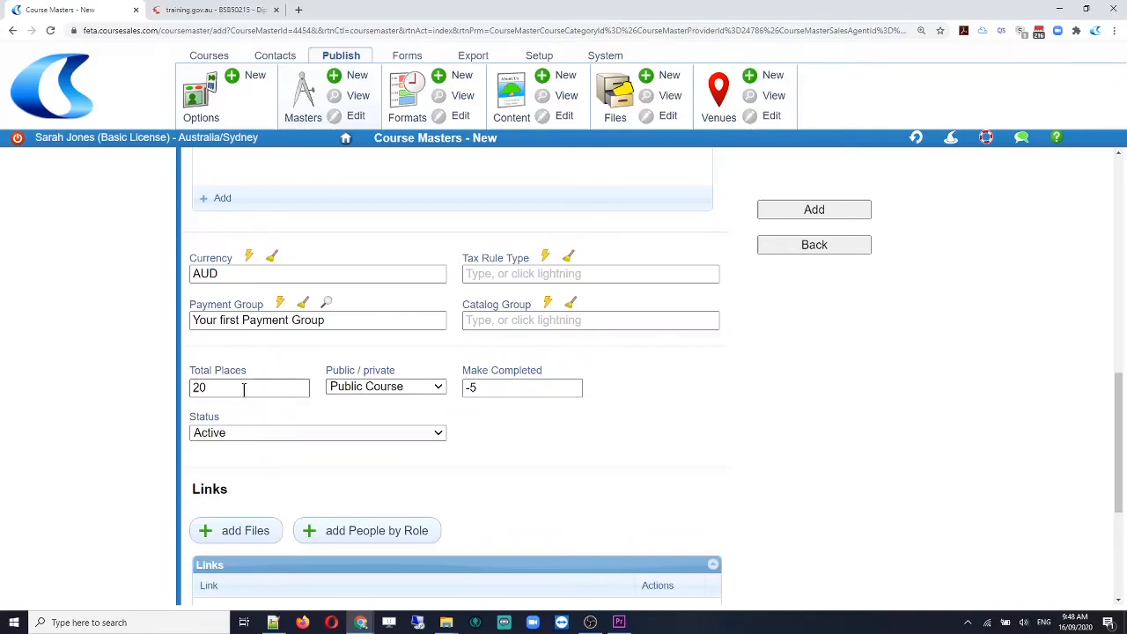
{"action": "left_click_drag", "start_coordinate": [244, 388], "coordinate": [180, 390]}
{"action": "type", "text": "10"}
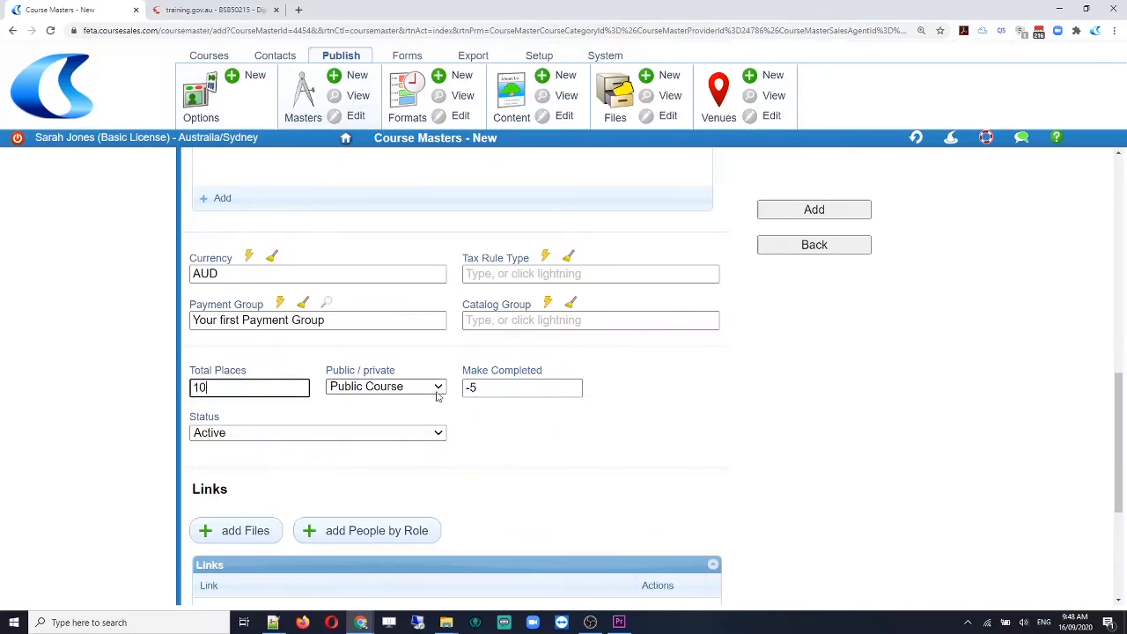
{"action": "double_click", "coordinate": [472, 387]}
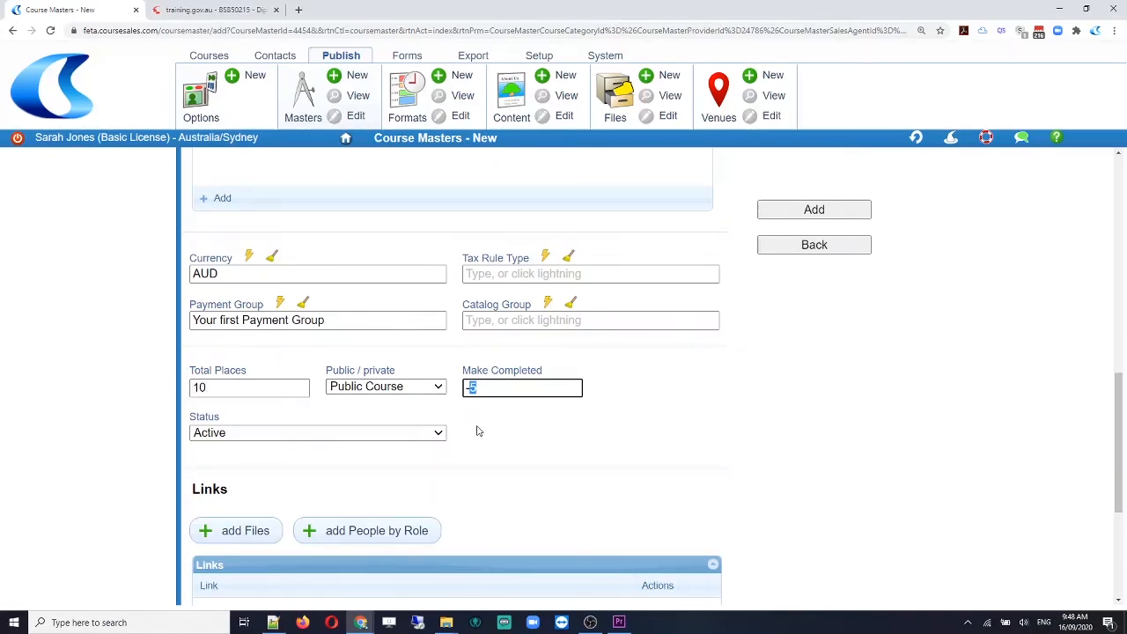
{"action": "type", "text": "1"}
{"action": "left_click", "coordinate": [673, 397]}
{"action": "scroll", "coordinate": [685, 432], "scroll_direction": "down", "scroll_amount": 2}
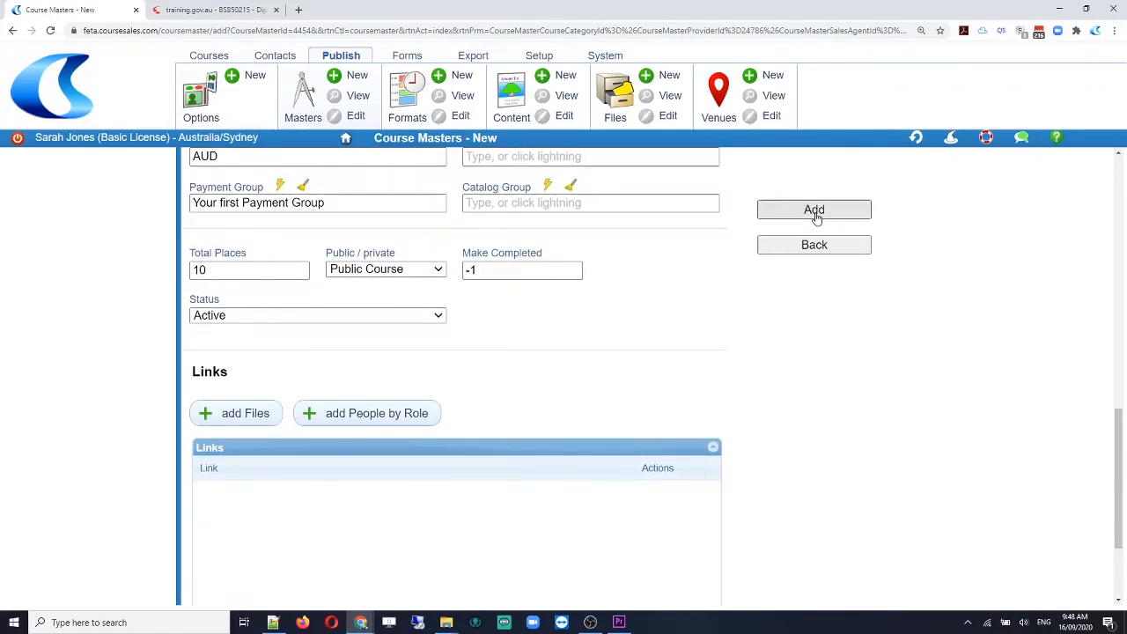
{"action": "left_click", "coordinate": [813, 212]}
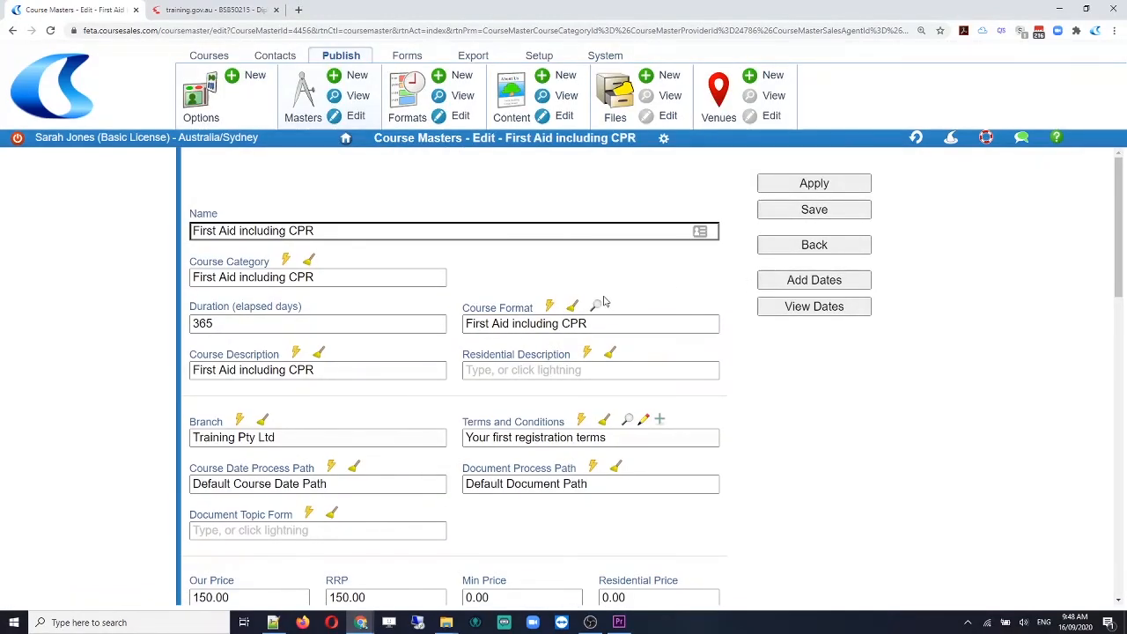
Start adding dates for the First Aid including CPR master and put 30 September 2020 on the new dates list.
{"action": "left_click", "coordinate": [815, 281]}
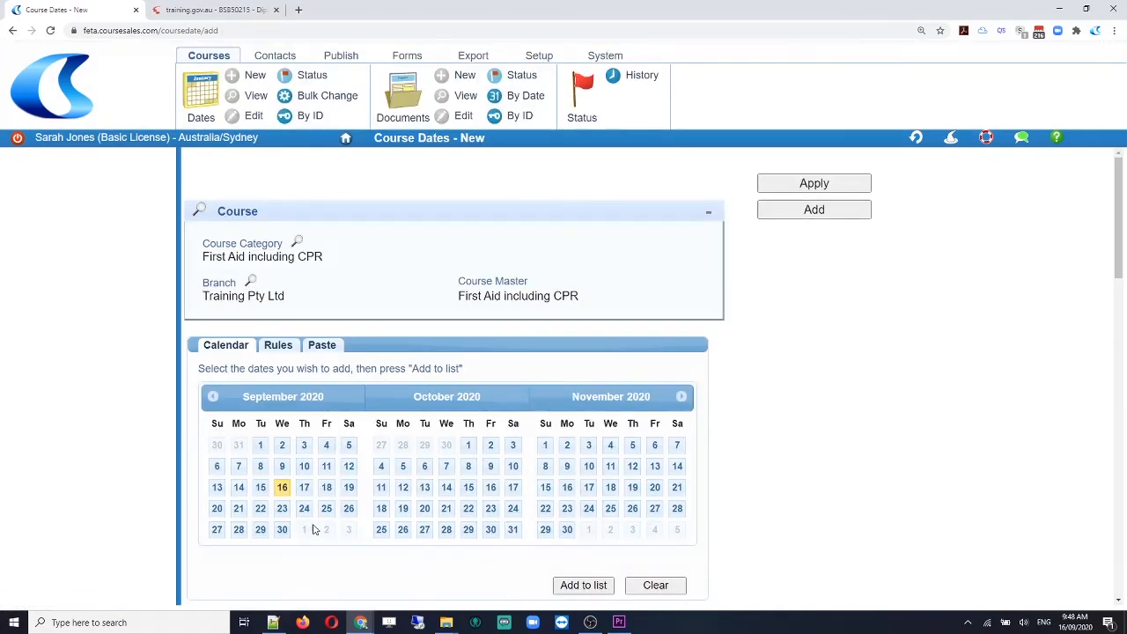
{"action": "left_click", "coordinate": [281, 529]}
{"action": "scroll", "coordinate": [467, 426], "scroll_direction": "down", "scroll_amount": 2}
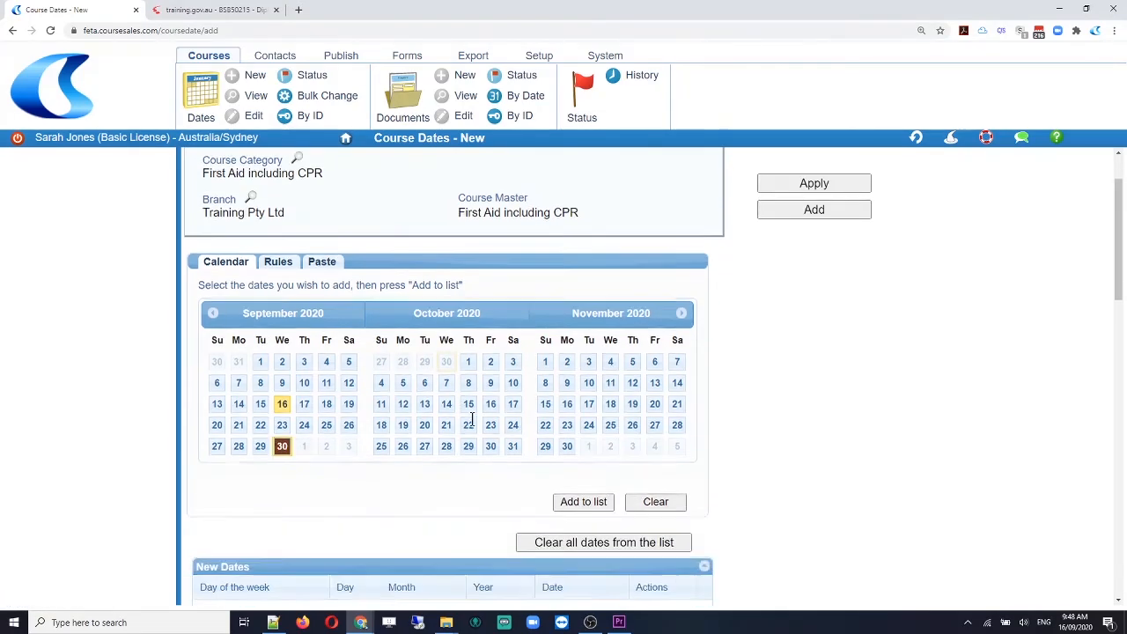
{"action": "left_click", "coordinate": [578, 467]}
{"action": "scroll", "coordinate": [741, 362], "scroll_direction": "down", "scroll_amount": 4}
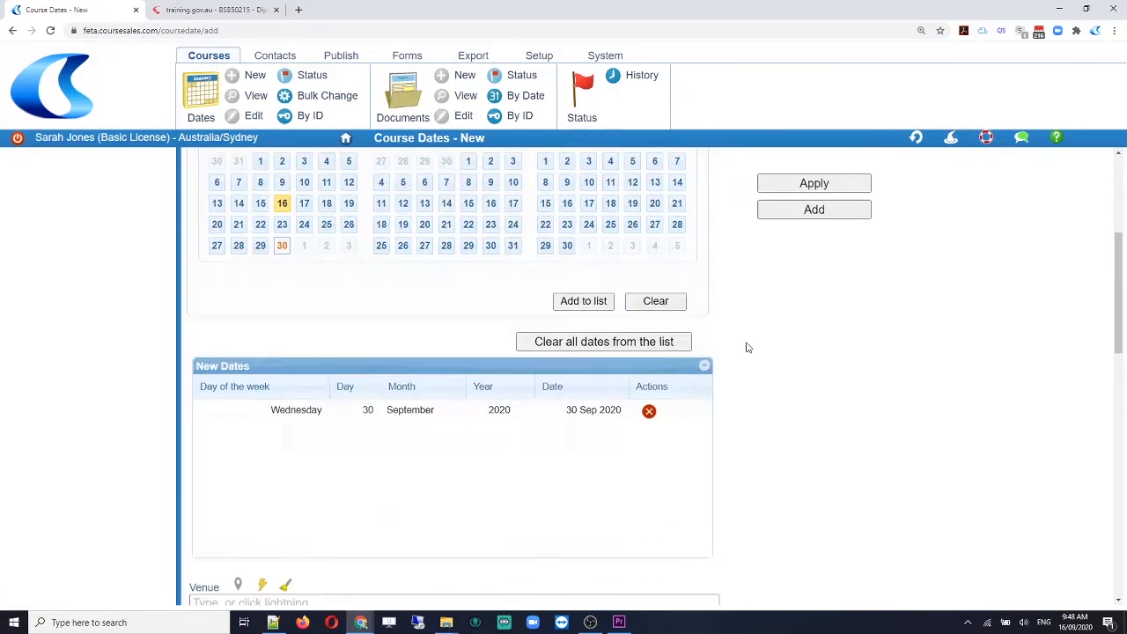
Choose "New South Wales - New Venue" as the course date's venue and add the course date.
{"action": "left_click", "coordinate": [317, 417]}
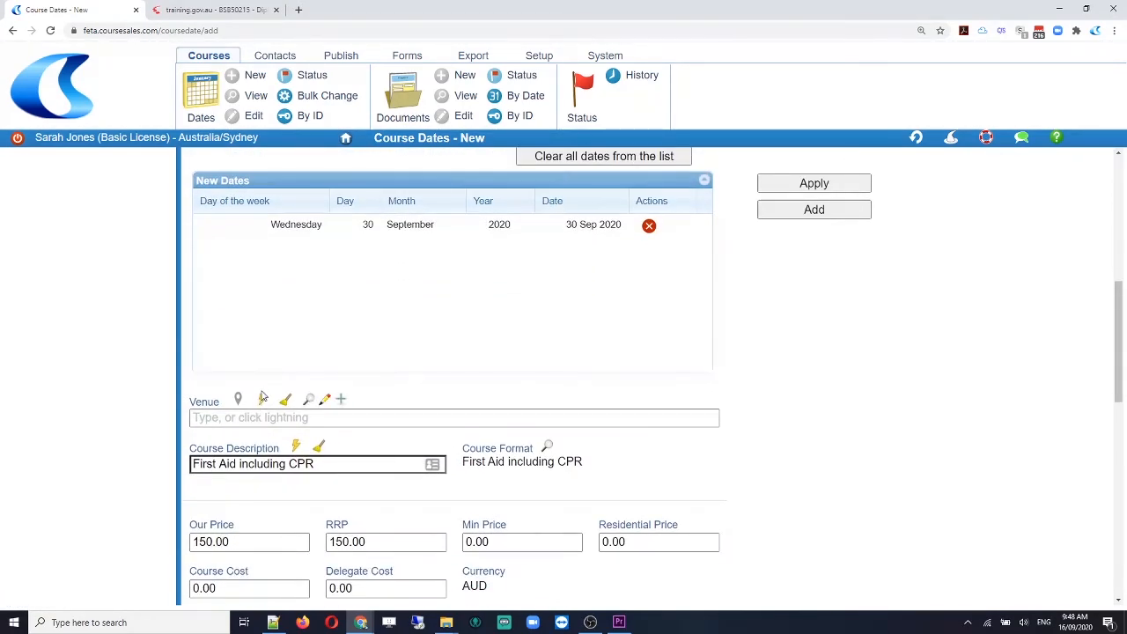
{"action": "left_click", "coordinate": [263, 402]}
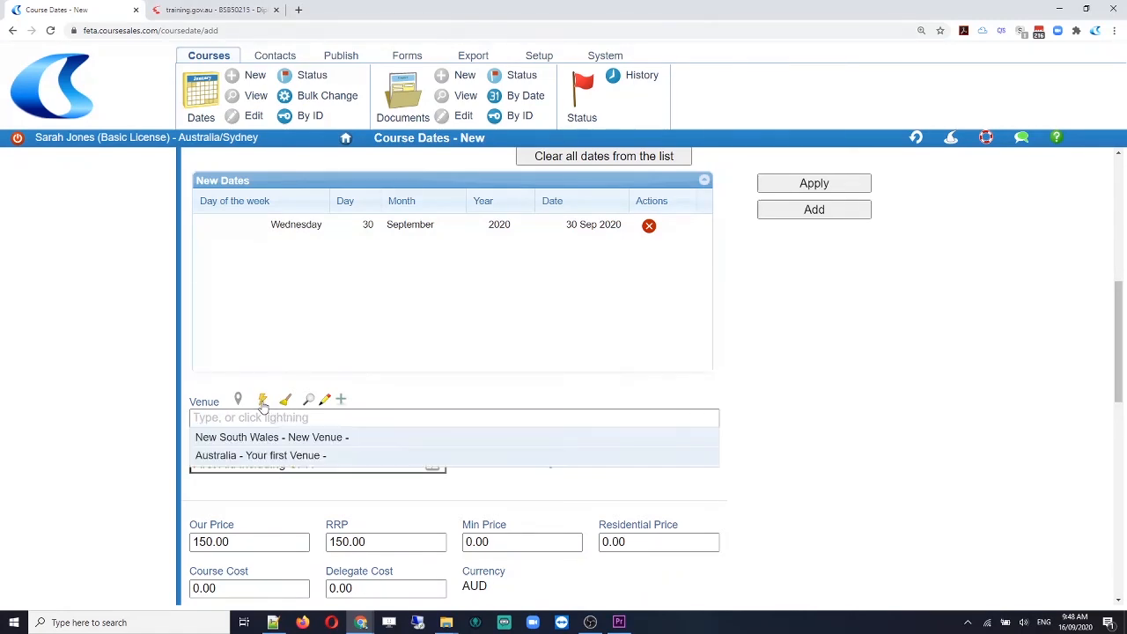
{"action": "left_click", "coordinate": [341, 403]}
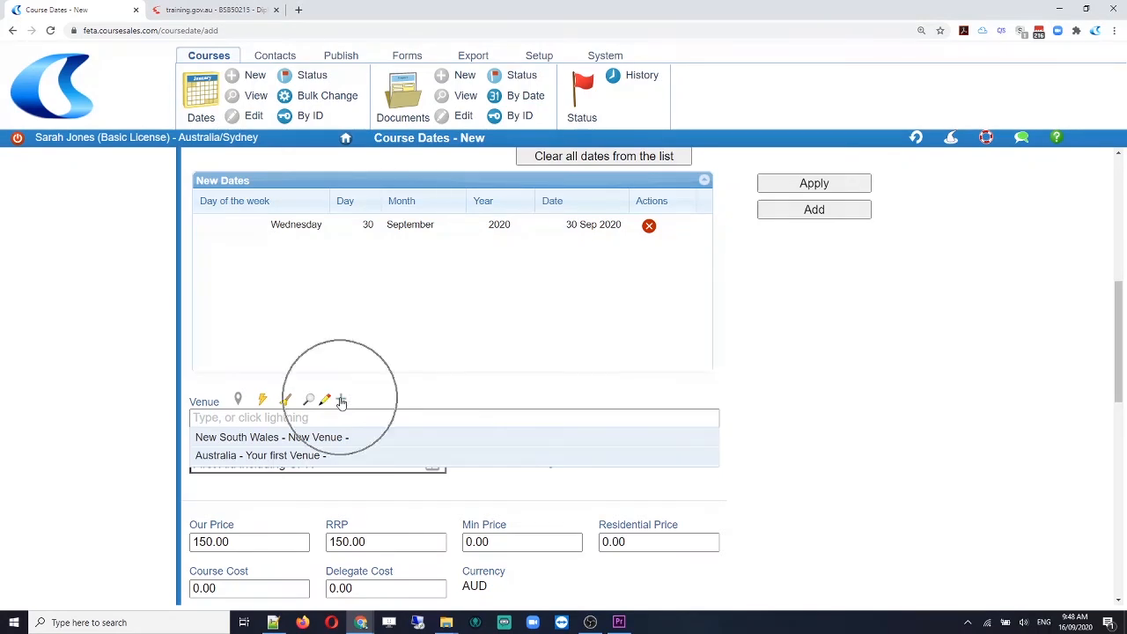
{"action": "left_click", "coordinate": [310, 437]}
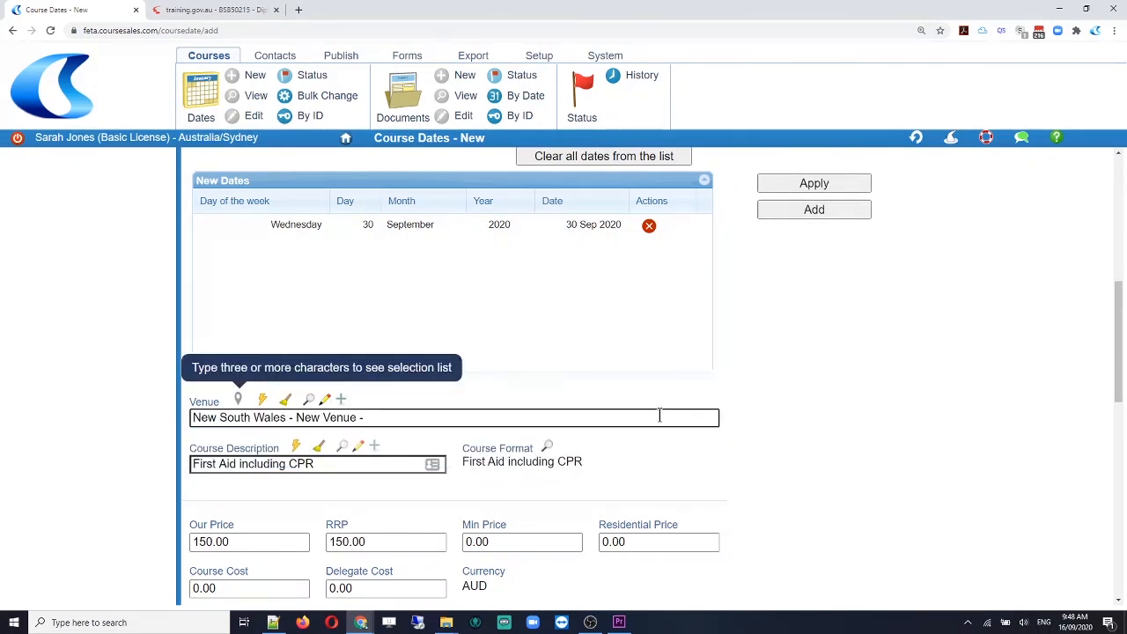
{"action": "scroll", "coordinate": [511, 510], "scroll_direction": "down", "scroll_amount": 2}
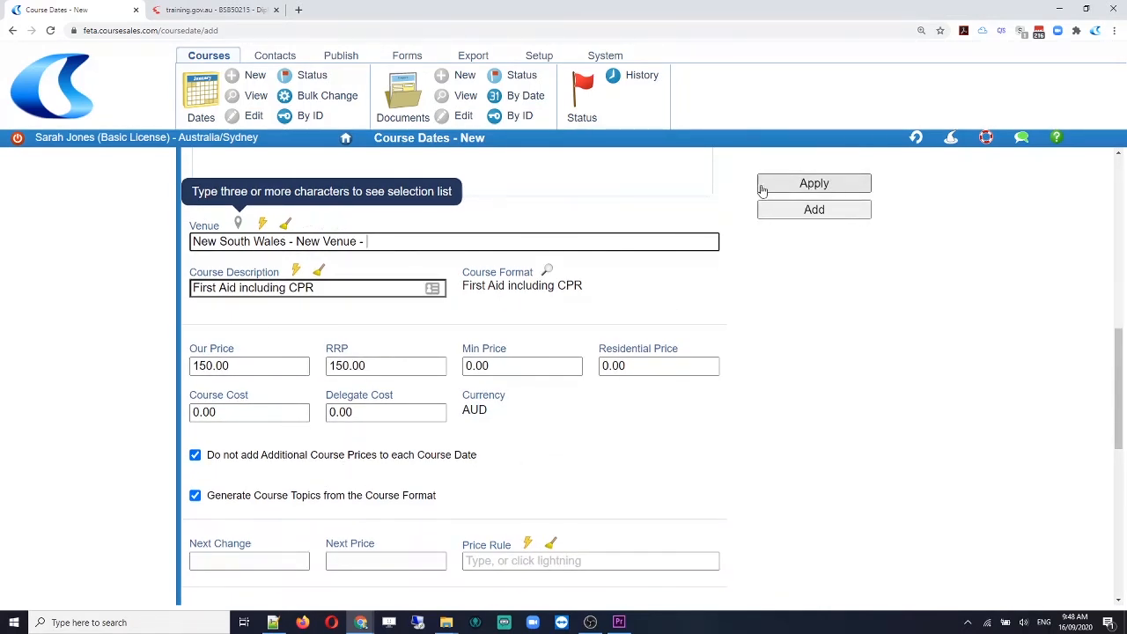
{"action": "left_click", "coordinate": [826, 210]}
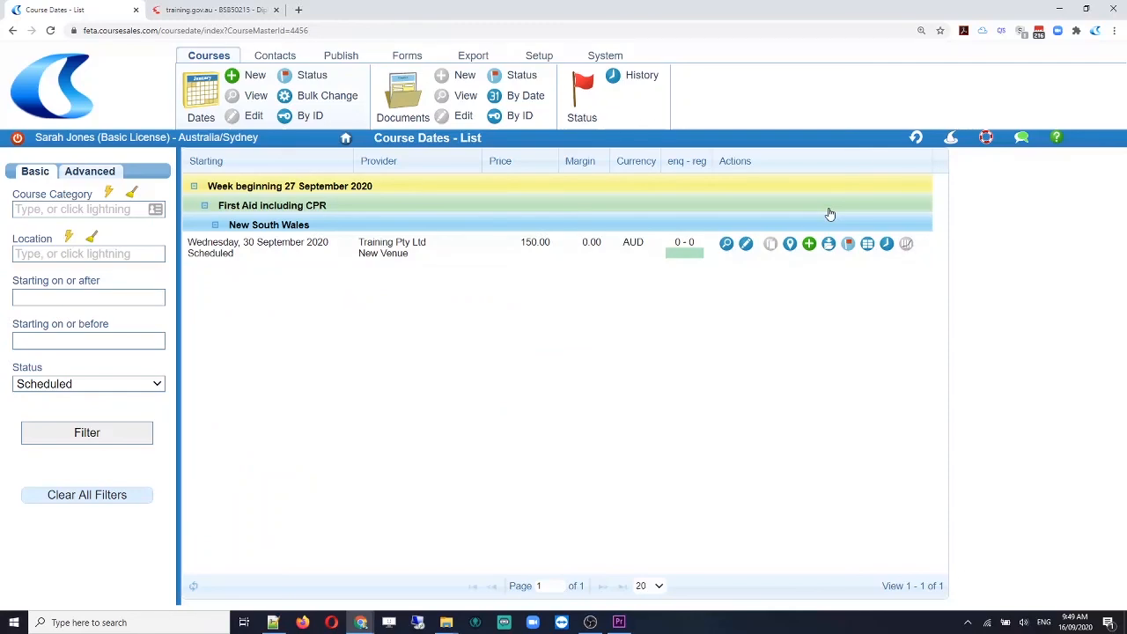
Open the general list of course dates.
{"action": "left_click", "coordinate": [202, 114]}
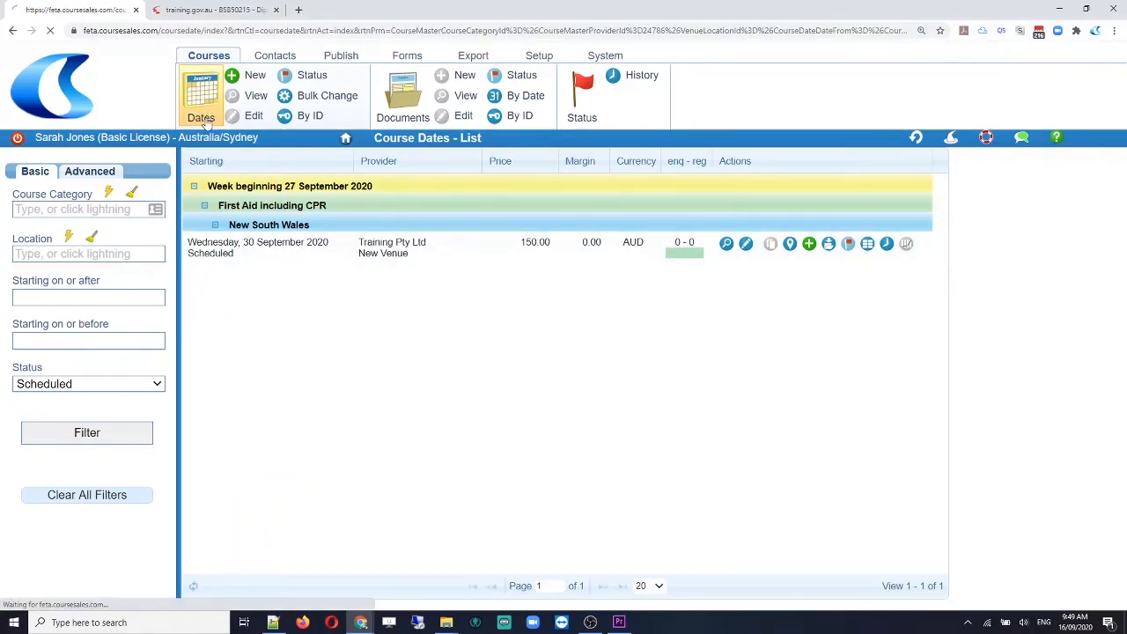